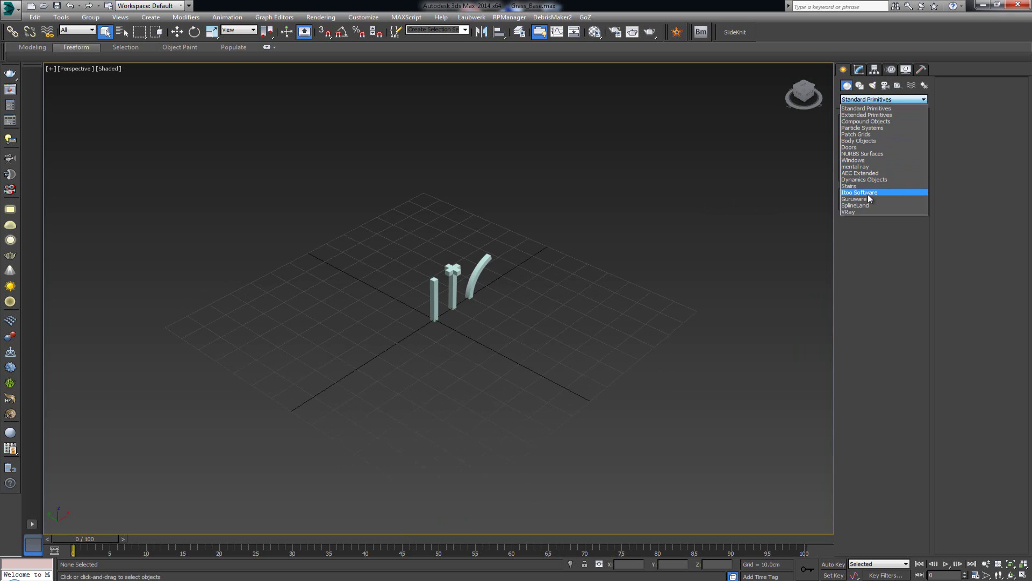
- Show the Itoo Software object types and examine the straight, cross-topped and bent box models from several angles
left_click(869, 194)
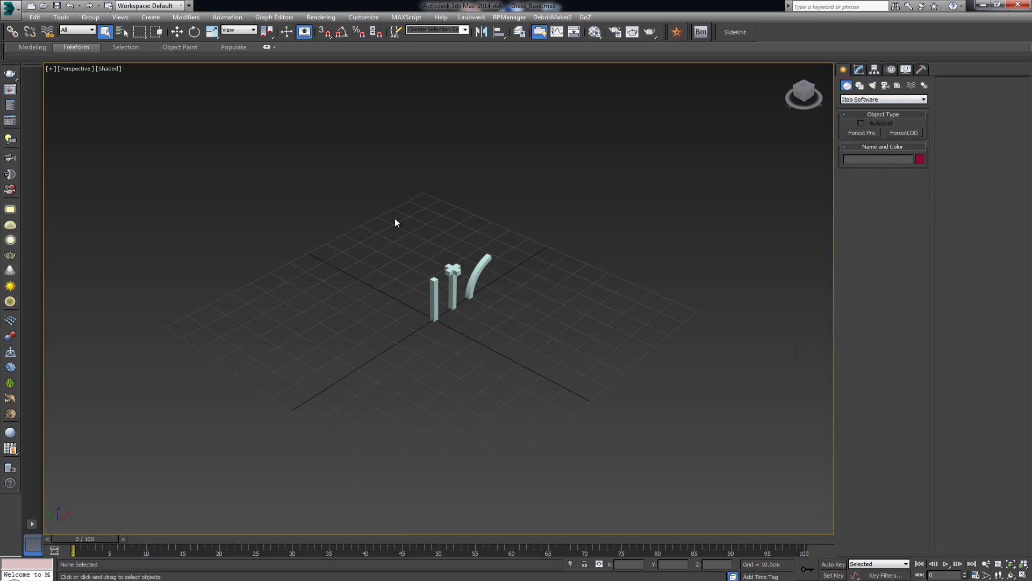
middle_click_drag(395, 222, 457, 237)
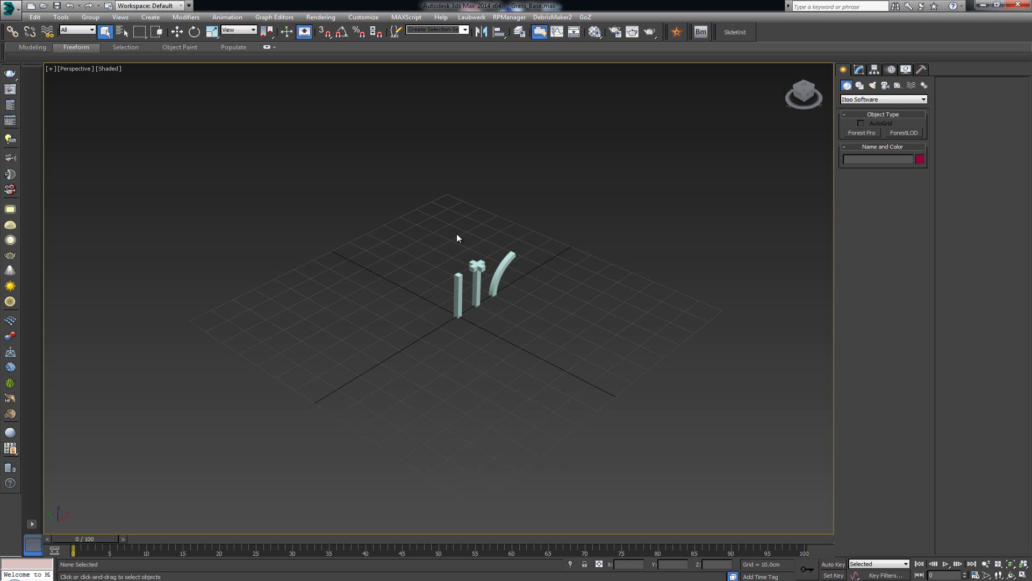
middle_click_drag(457, 234, 425, 246, "alt")
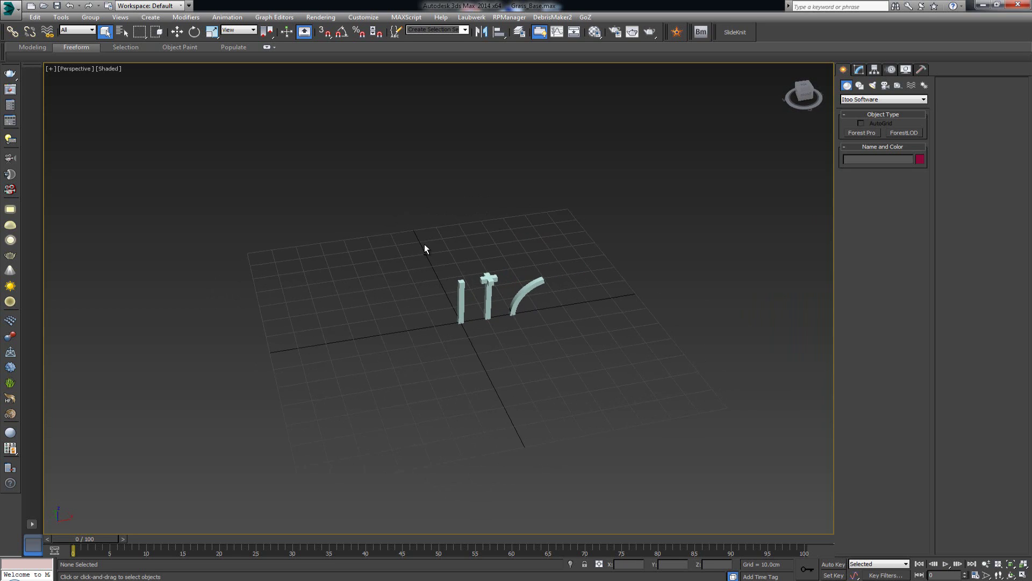
left_click_drag(617, 370, 618, 371)
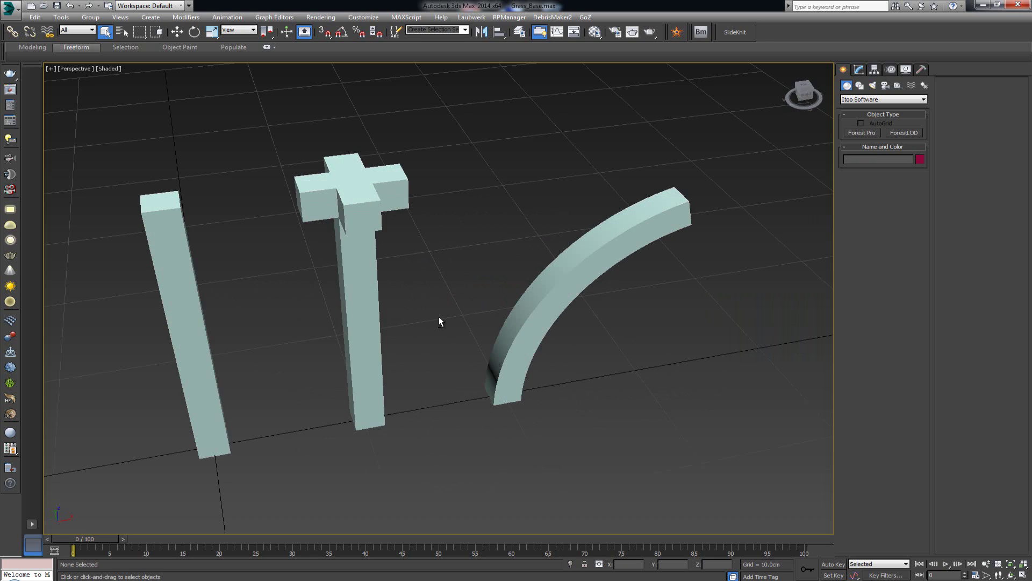
left_click(207, 252)
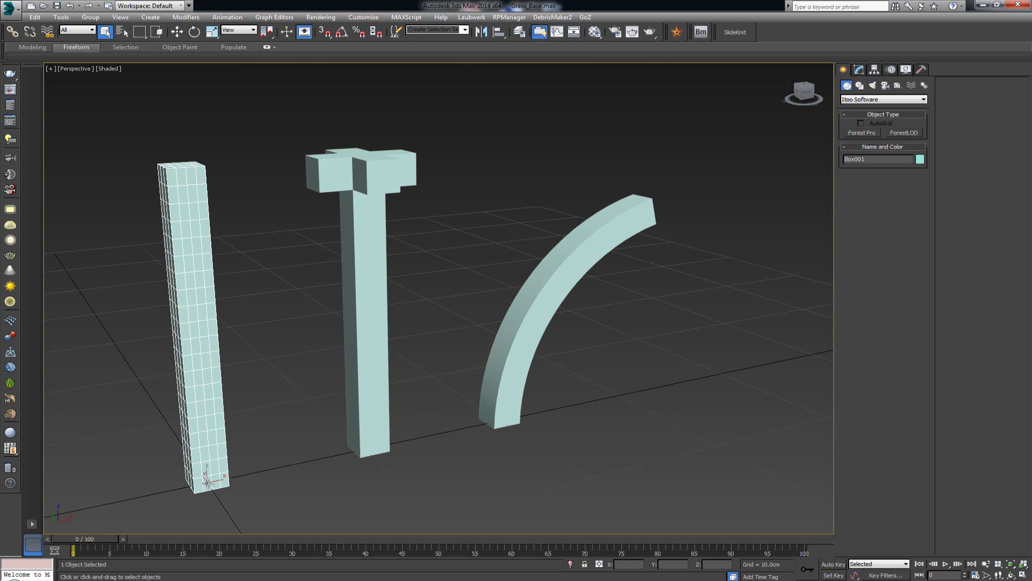
middle_click_drag(207, 204, 158, 214, "alt")
left_click(358, 188)
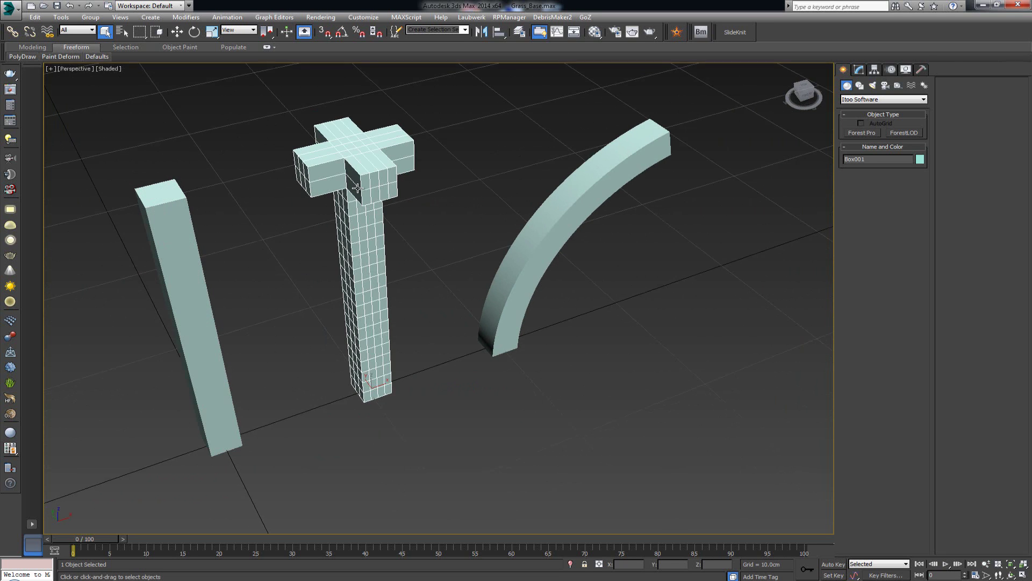
middle_click_drag(358, 189, 351, 285, "alt")
left_click(399, 398)
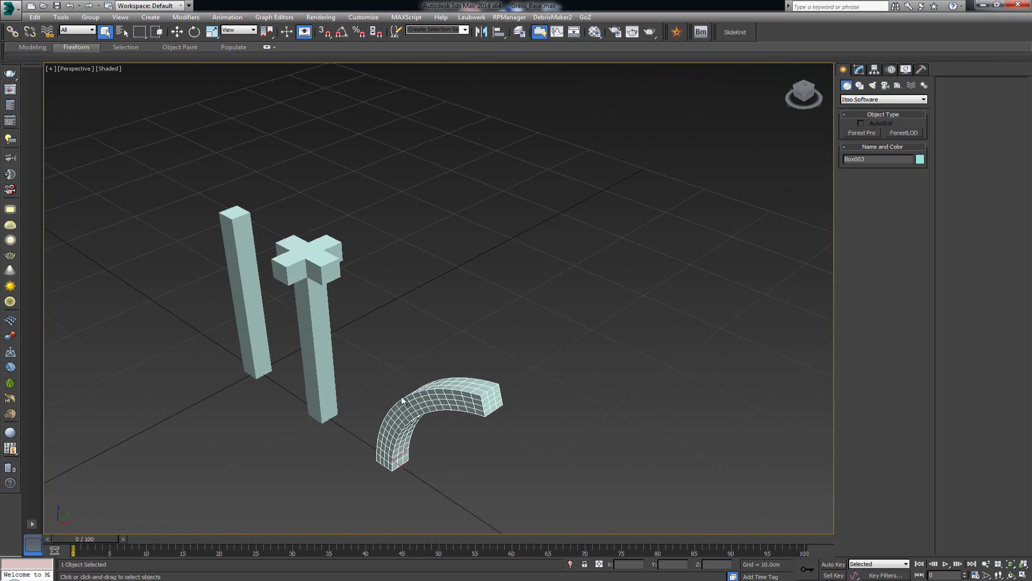
middle_click_drag(399, 398, 453, 280, "alt")
scroll(428, 344, "down", 2)
scroll(449, 292, "down", 2)
scroll(447, 319, "down", 4)
left_click(477, 301)
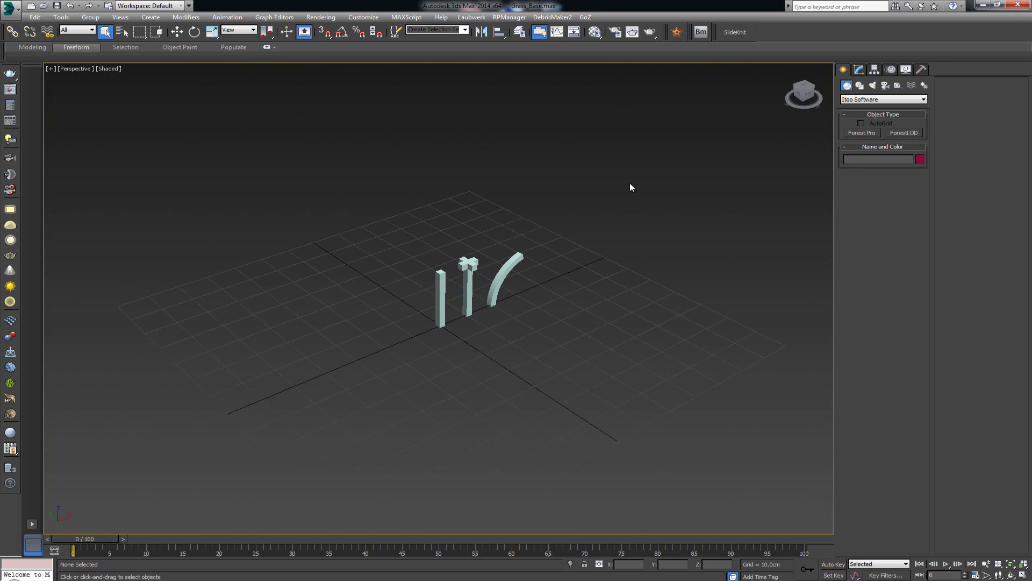
- Create a ground plane about 603 cm long and 675 cm wide around the three box models
right_click(495, 209)
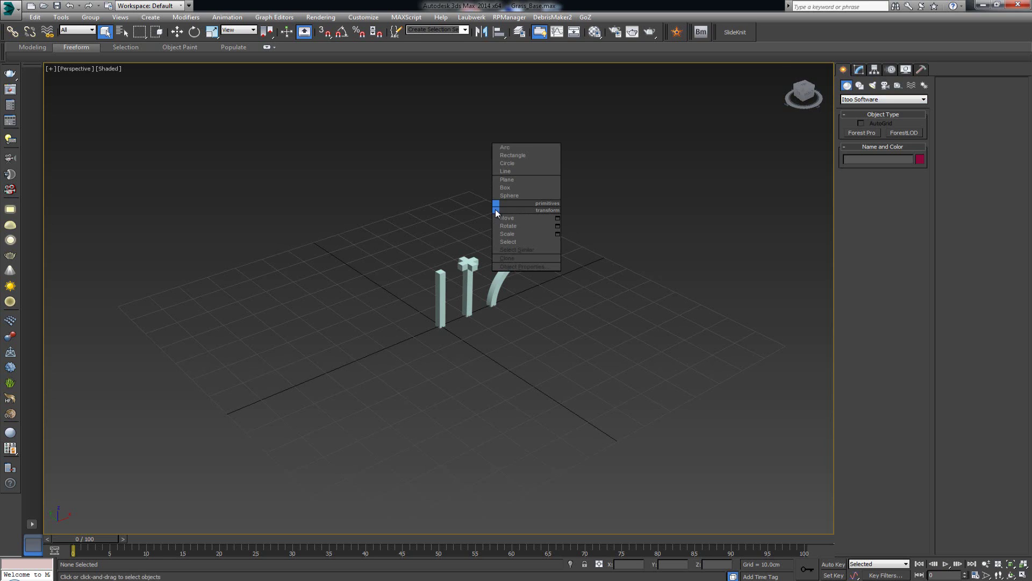
left_click(518, 179)
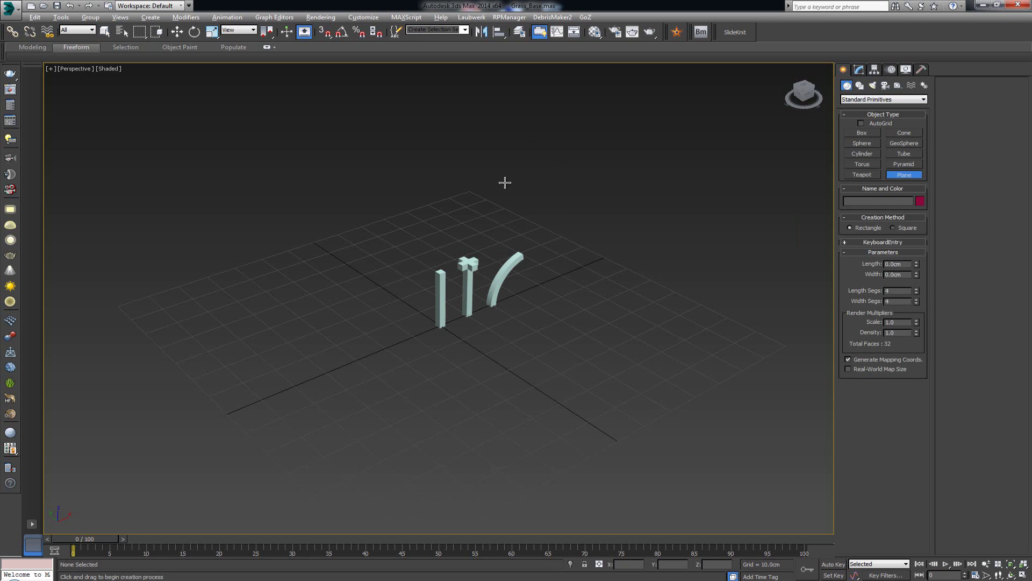
mouse_move(505, 182)
middle_mouse_down("alt")
mouse_move(510, 192)
mouse_move(495, 175)
middle_mouse_up("alt")
scroll(495, 176, "down", 6)
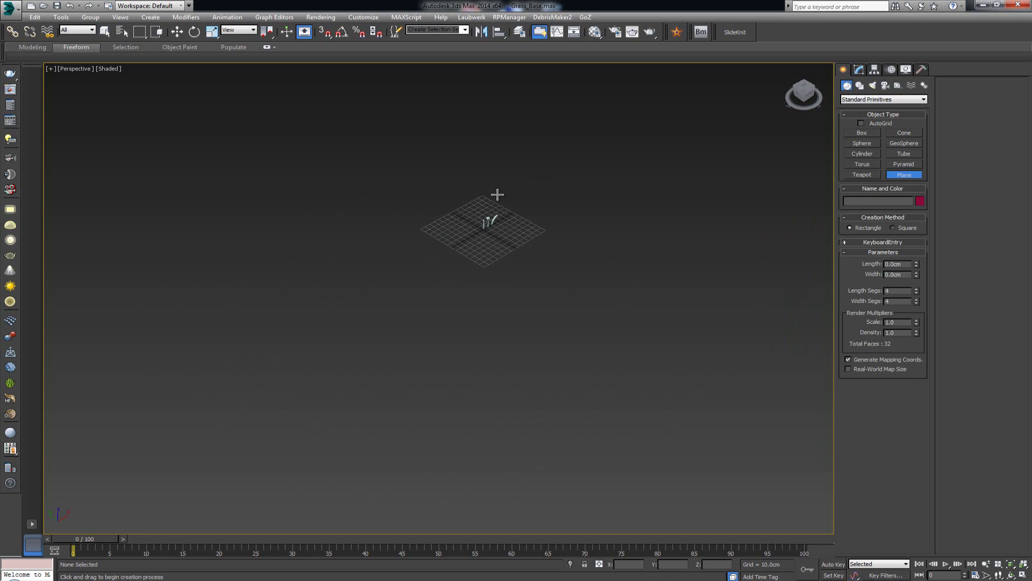
middle_click_drag(500, 111, 497, 141)
left_click_drag(491, 117, 467, 469)
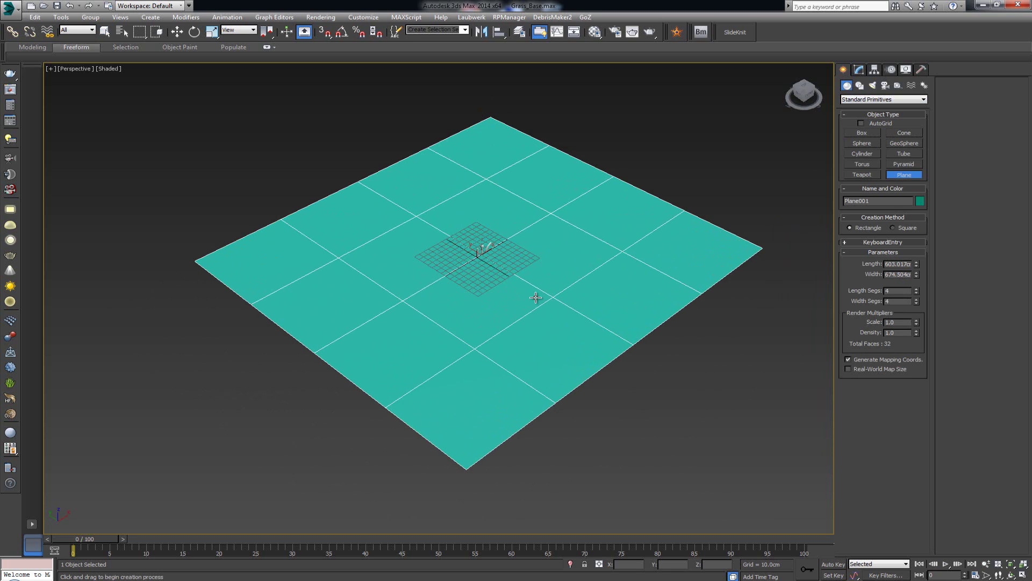
right_click(535, 293)
- Center the ground plane on the world origin by setting its absolute X and Y positions to 0
middle_click_drag(457, 200, 479, 189, "alt")
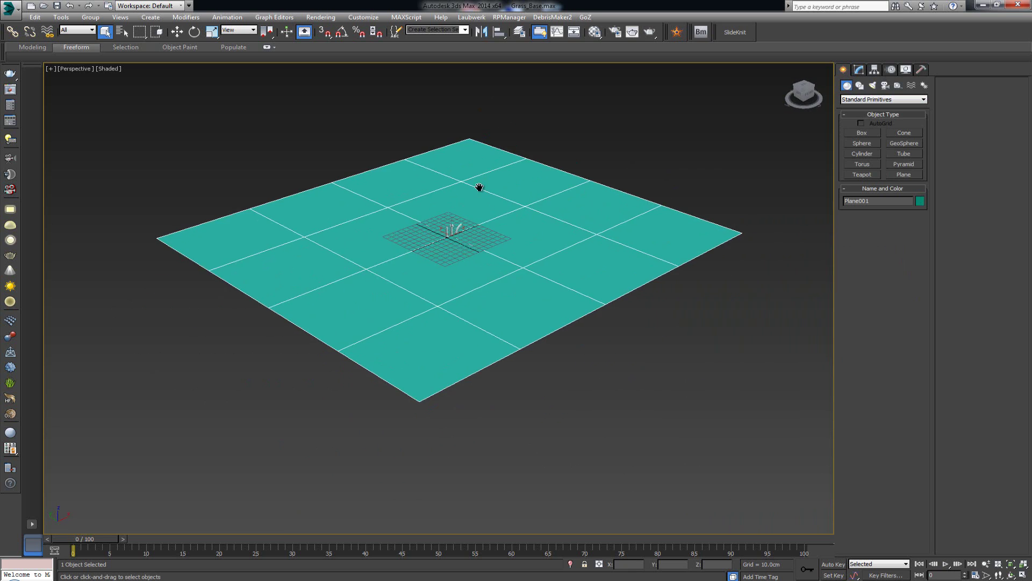
scroll(479, 188, "up", 5)
scroll(463, 244, "down", 5)
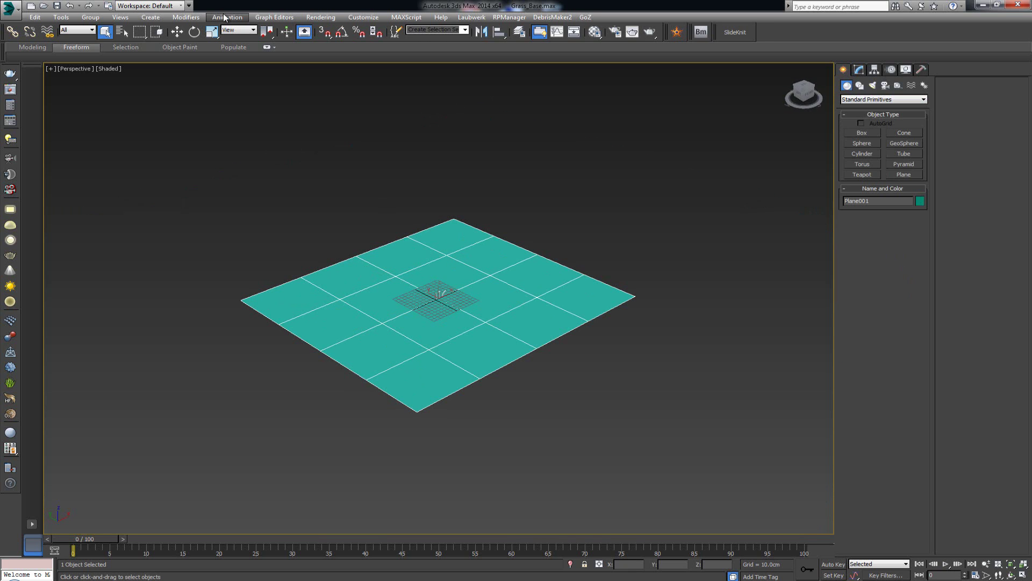
left_click(177, 32)
right_click(177, 32)
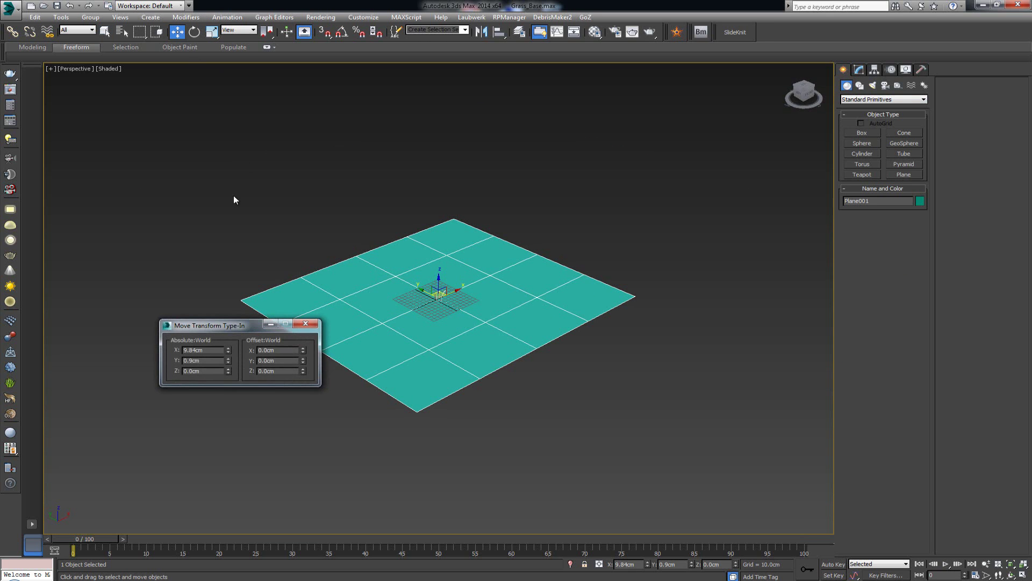
right_click(228, 350)
right_click(228, 360)
key("q")
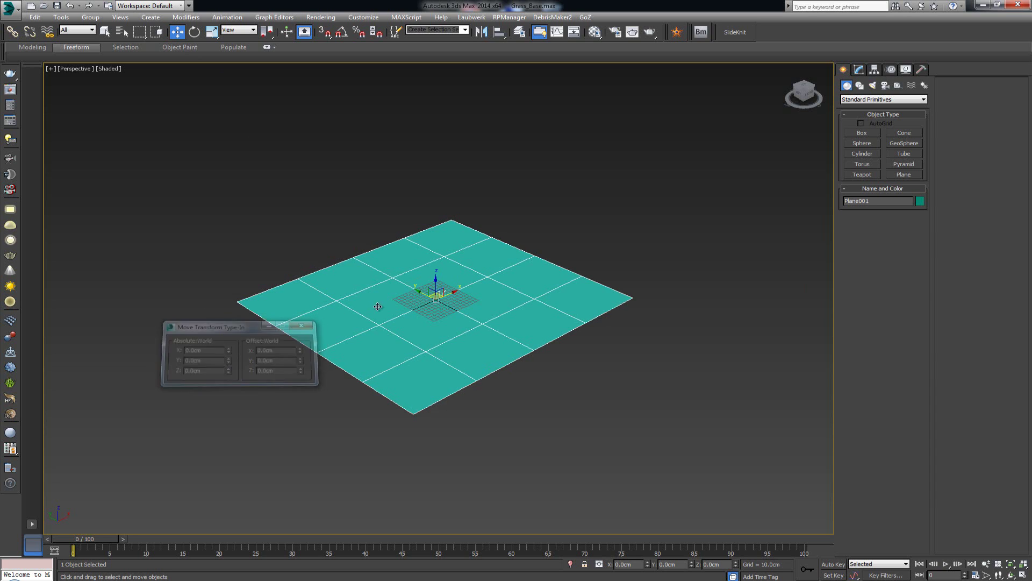
left_click(306, 323)
- Invert the selection to the three box models and move them together off the ground plane, beyond its edge
scroll(529, 276, "up", 4)
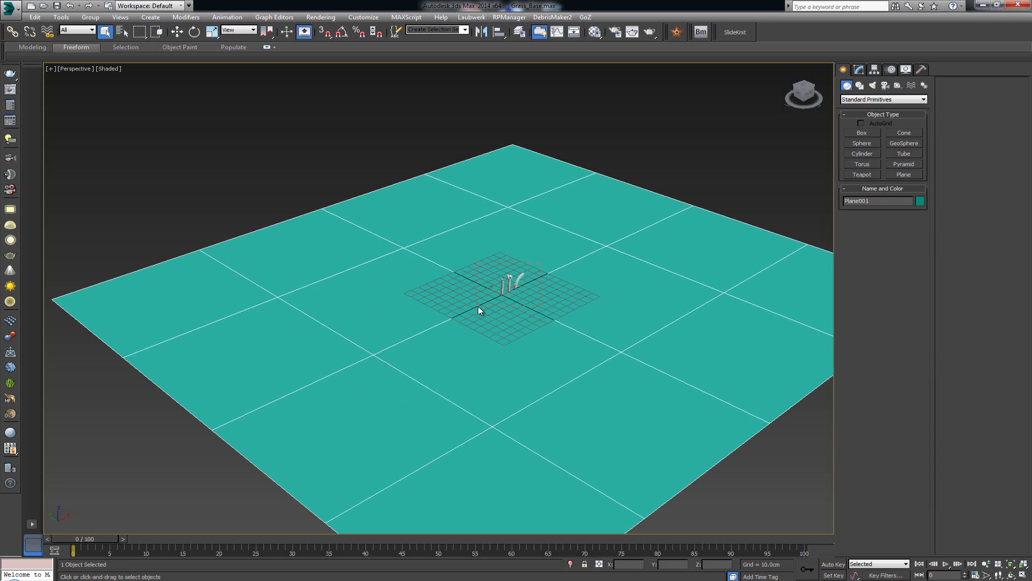
key("ctrl+i")
middle_click_drag(606, 258, 548, 290)
key("w")
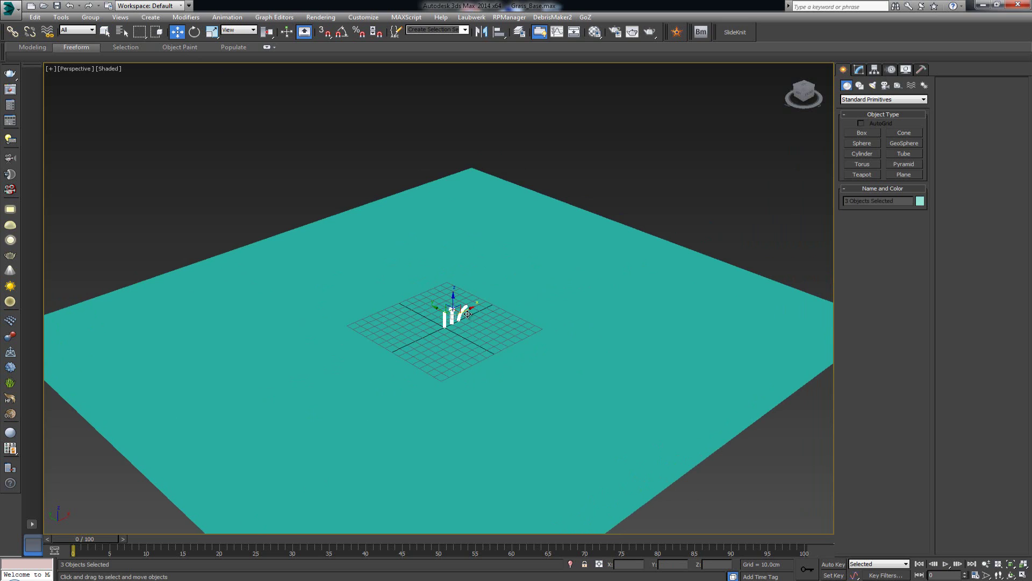
left_click_drag(467, 314, 777, 173)
left_click(723, 176)
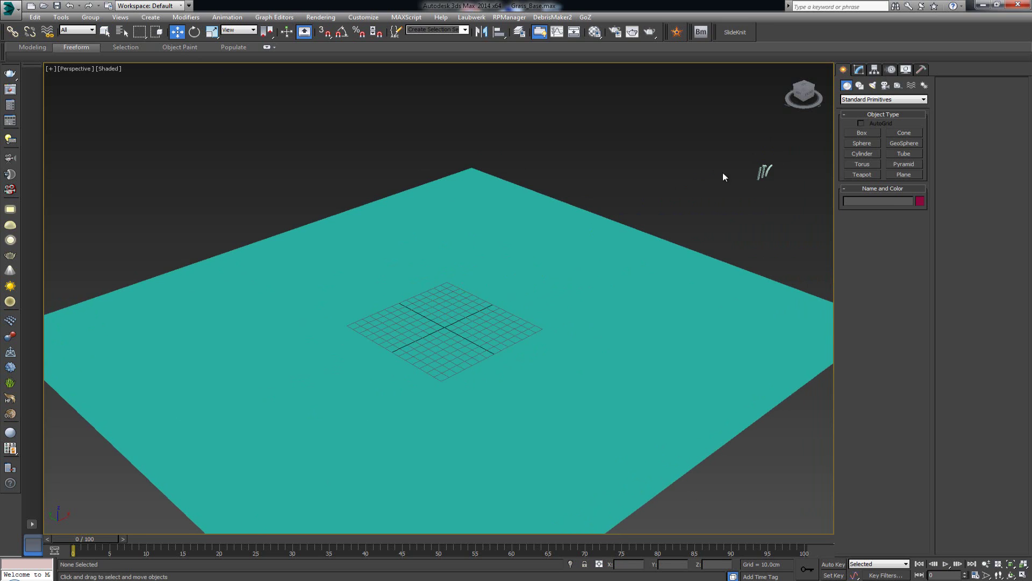
- Hide the viewport grid and leave the ground plane deselected
middle_click_drag(521, 247, 555, 102)
key("g")
scroll(495, 226, "down", 3)
left_click(485, 240)
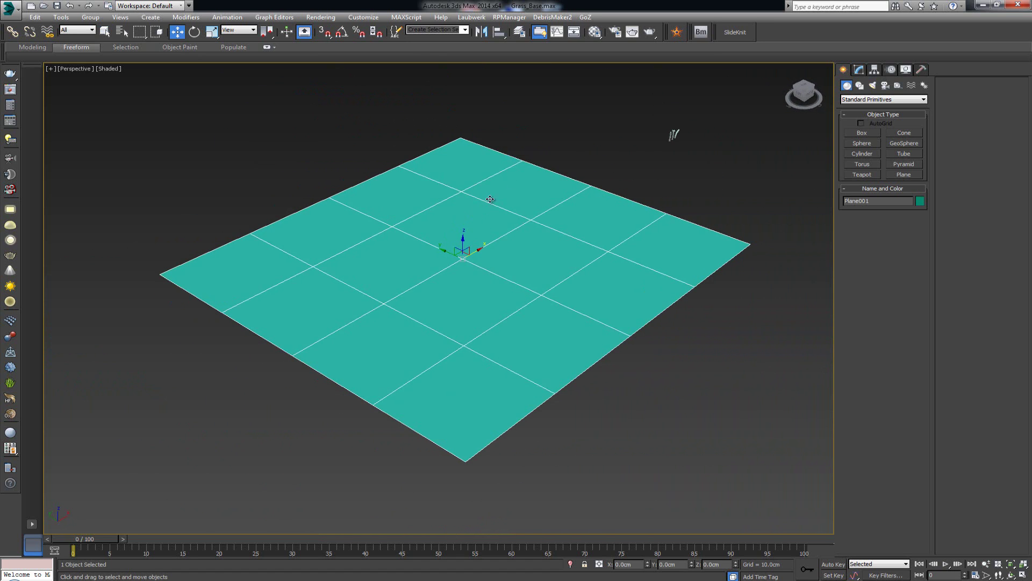
left_click(555, 98)
middle_click_drag(527, 150, 519, 176, "alt")
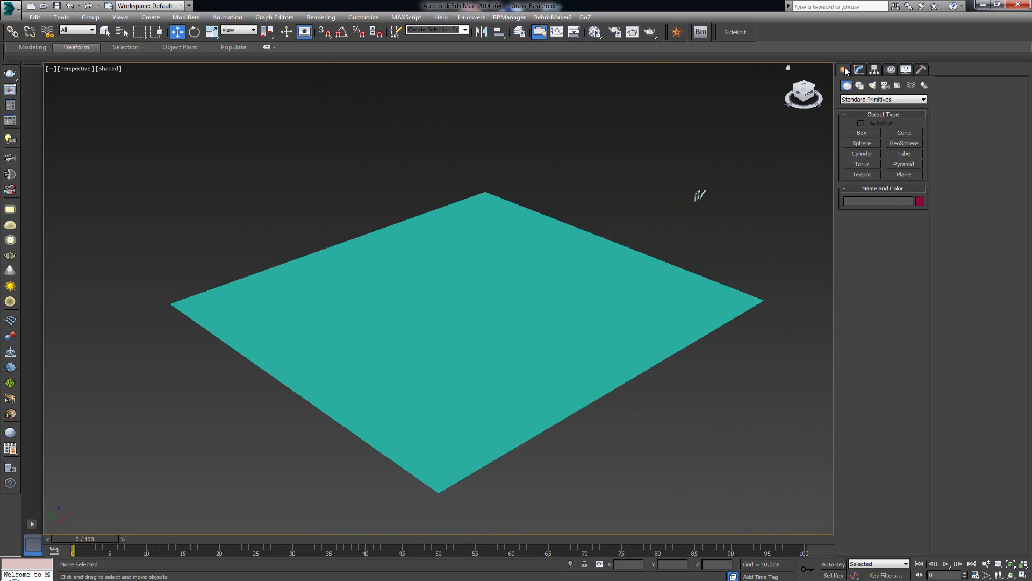
- Create an Itoo Software Forest Pro object in Generate mode, using the ground plane as its scattering area
left_click(860, 99)
left_click(871, 198)
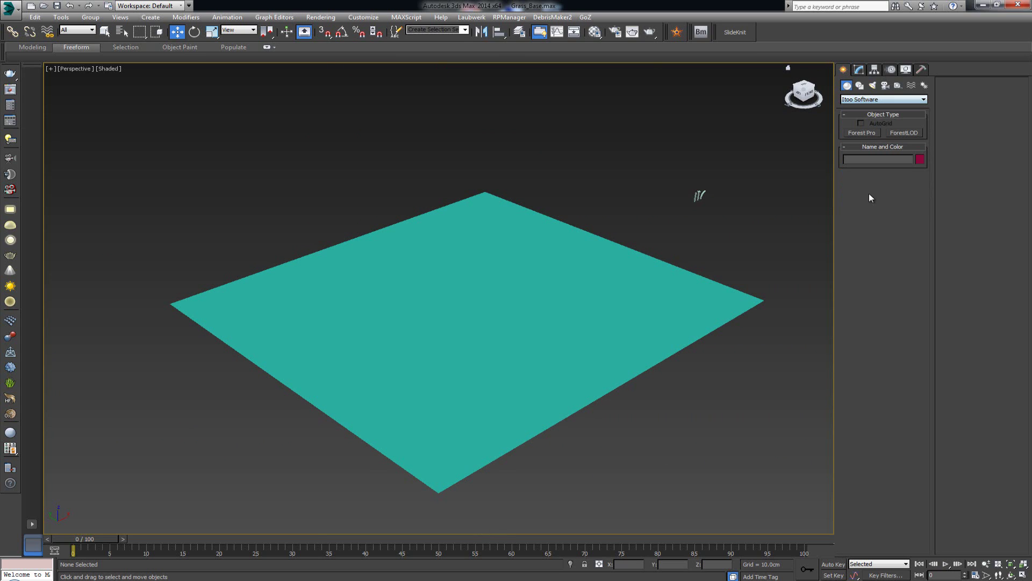
middle_click_drag(665, 223, 629, 227)
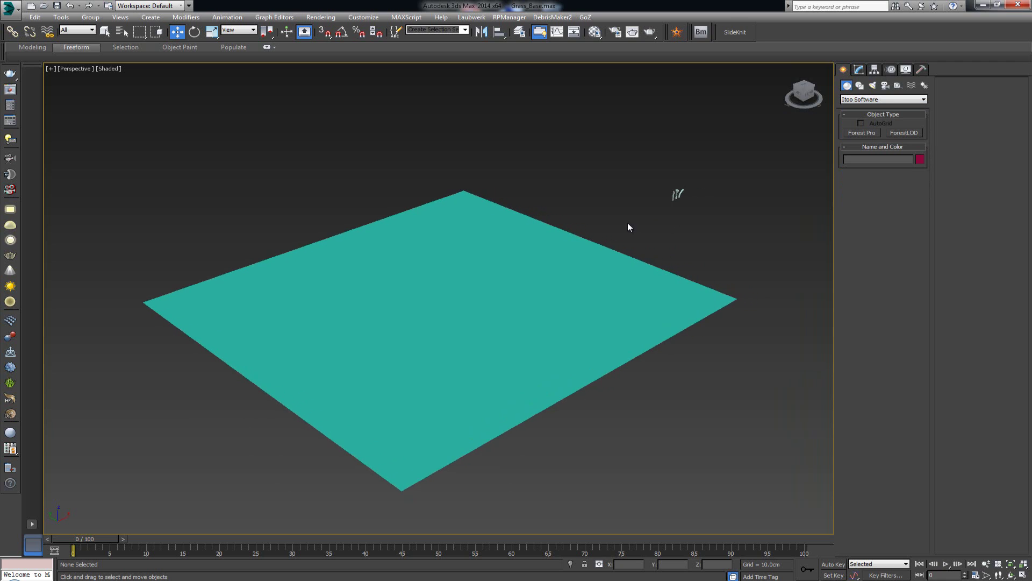
left_click(863, 133)
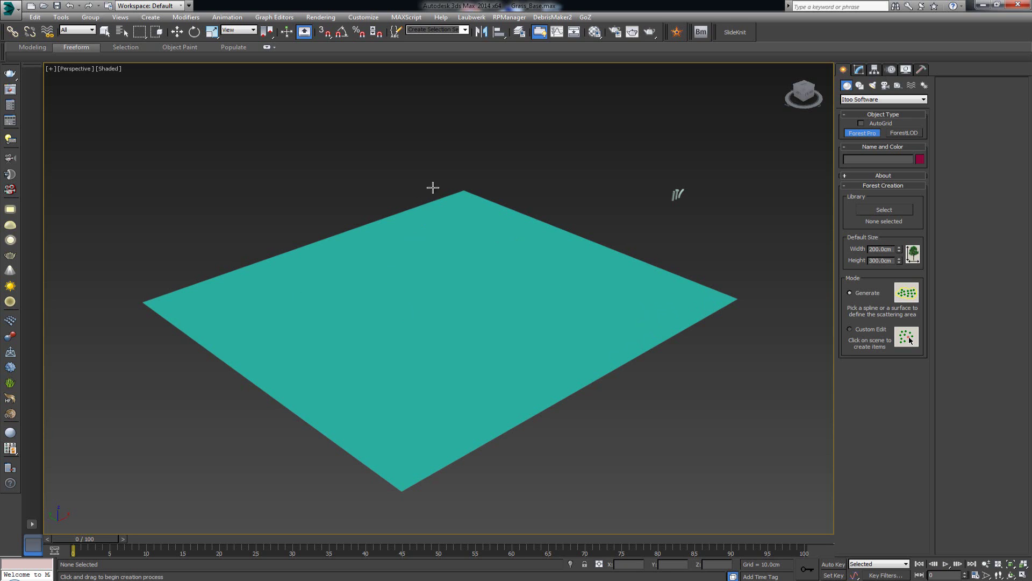
left_click(473, 297)
middle_click_drag(477, 300, 427, 293, "alt")
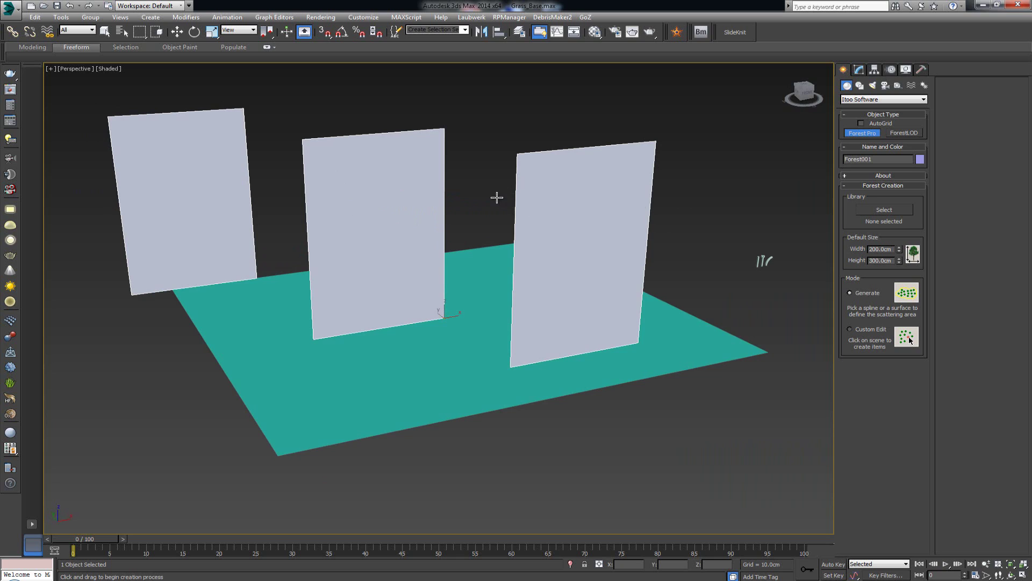
- Open the Forest object's modify parameters and examine its scattered placeholder planes and the ground plane from several angles
left_click(860, 70)
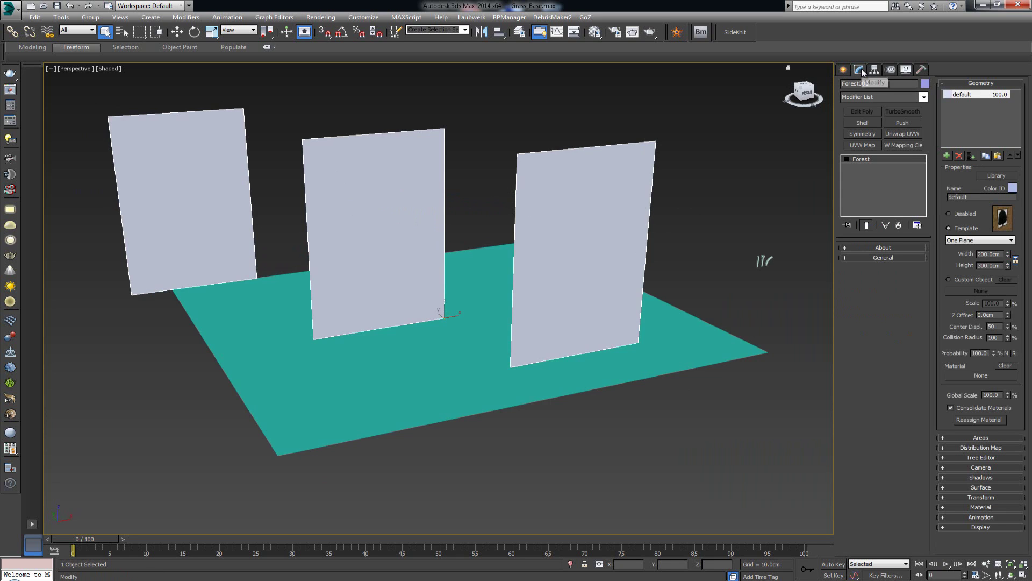
middle_click_drag(708, 196, 635, 216, "alt")
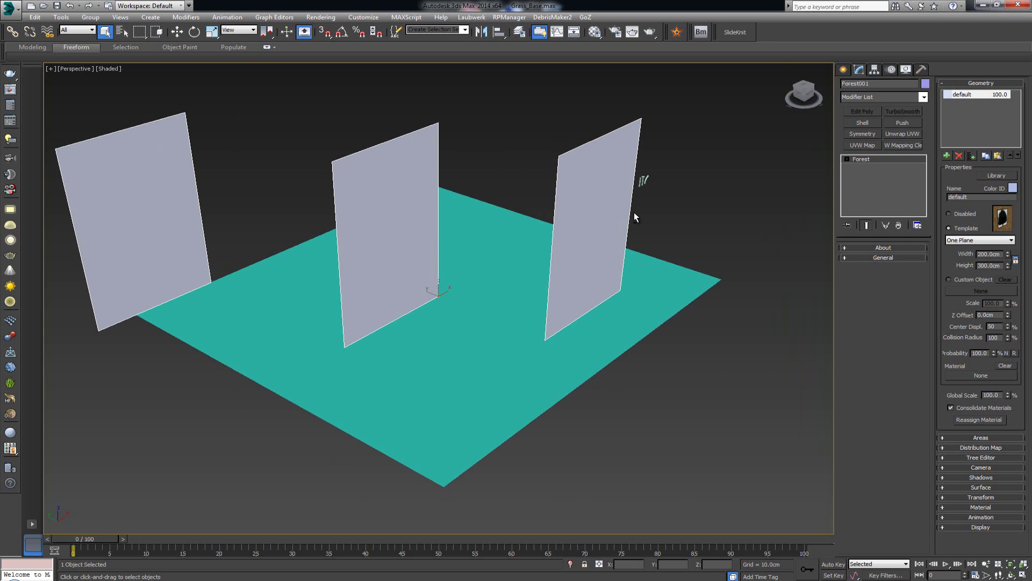
left_click(979, 83)
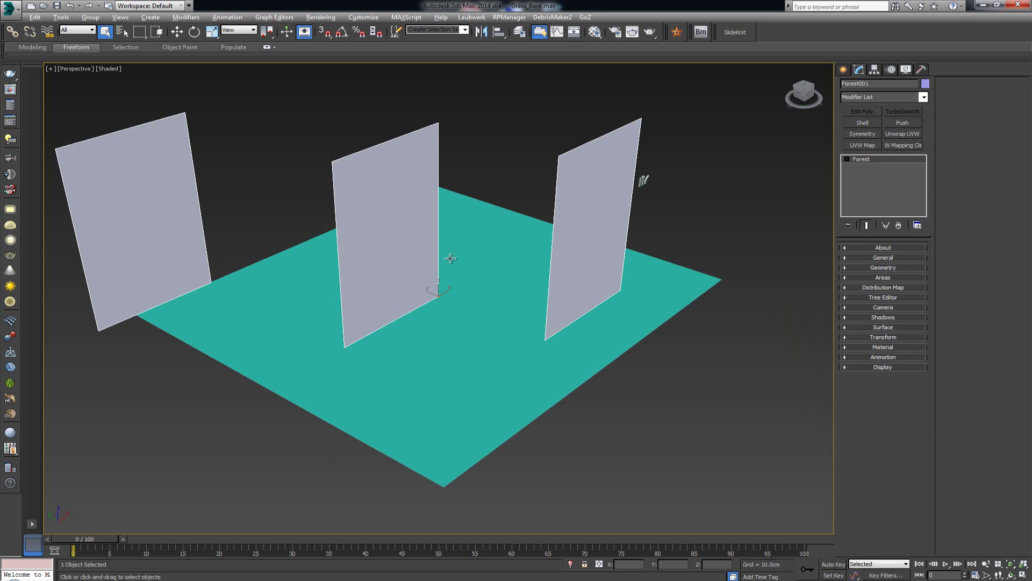
middle_click_drag(451, 258, 489, 245, "alt")
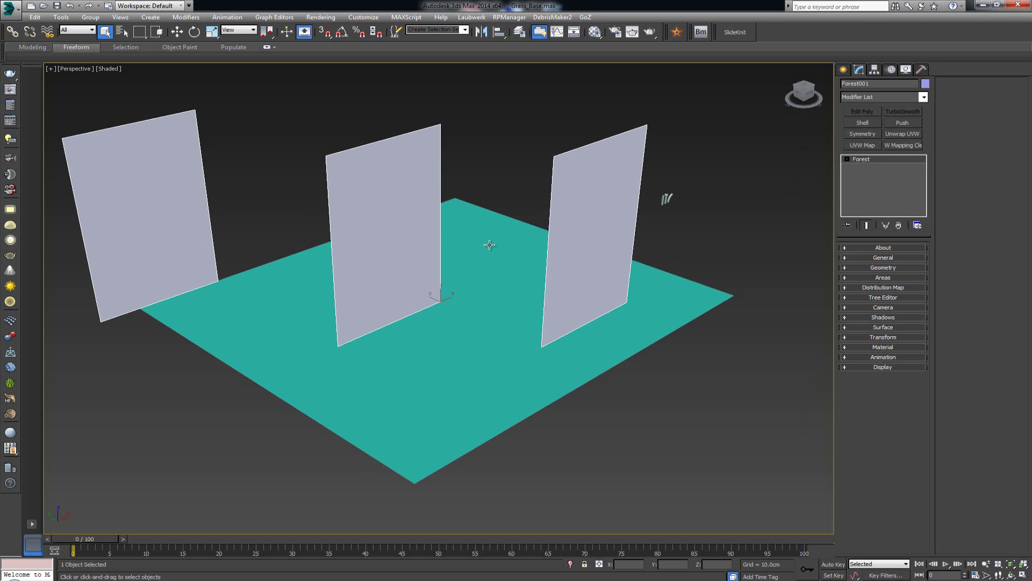
middle_click_drag(505, 232, 488, 235, "alt")
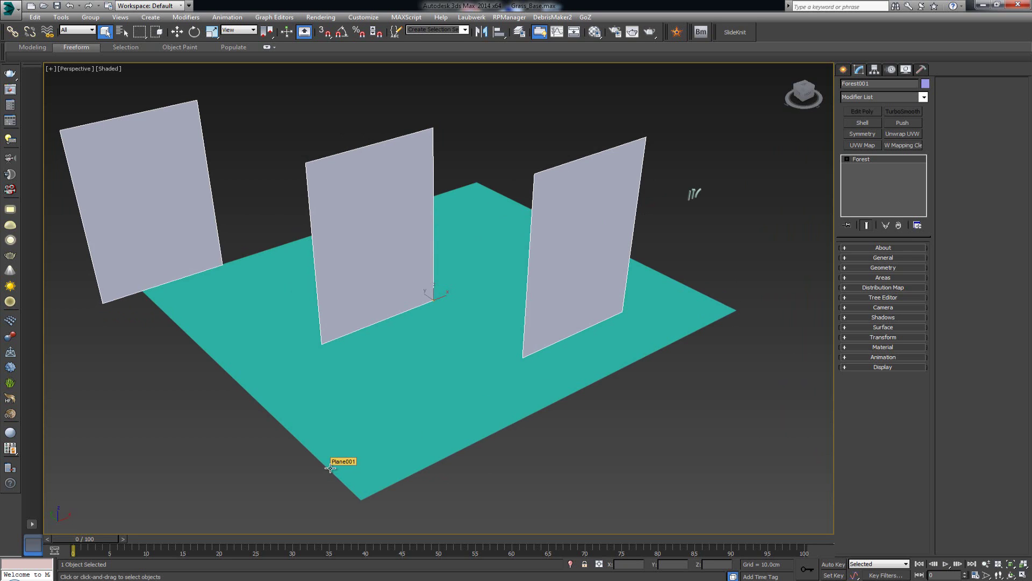
middle_click_drag(285, 381, 394, 334, "alt")
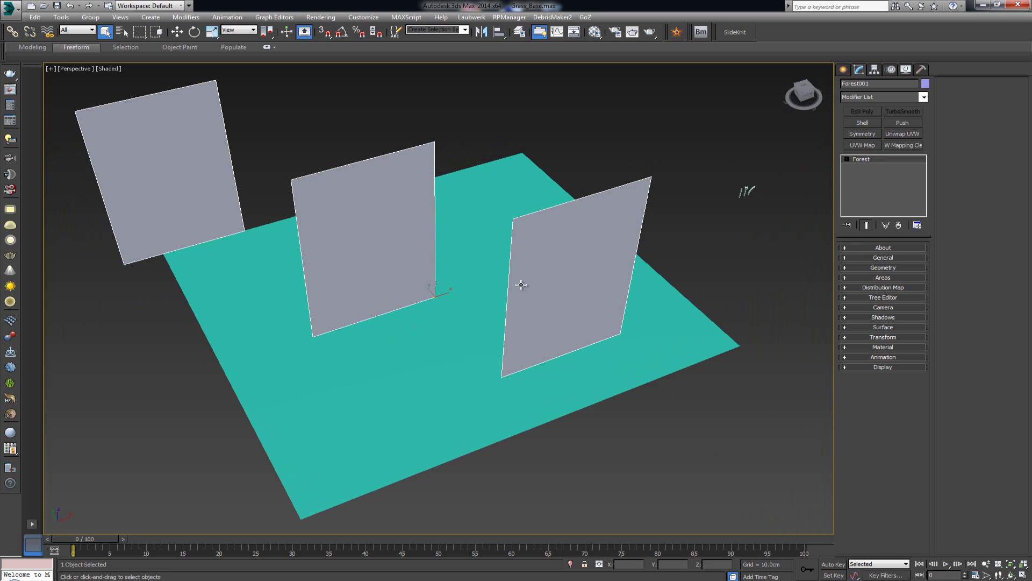
middle_click_drag(566, 276, 512, 287, "alt")
middle_click_drag(409, 289, 441, 301)
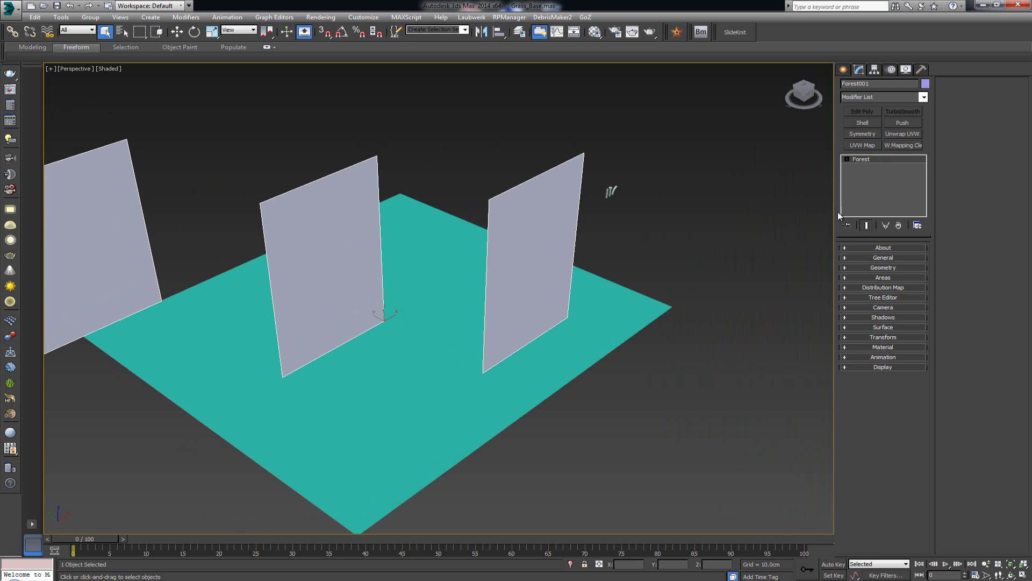
- Open the Forest object's Geometry settings with the default item's properties
left_click(872, 270)
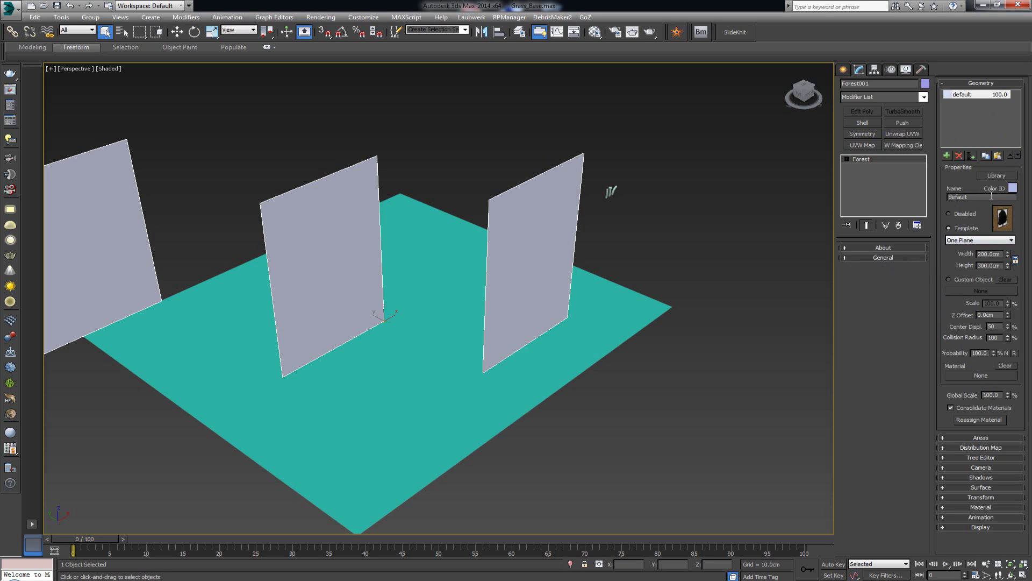
mouse_move(650, 230)
middle_mouse_down("alt")
mouse_move(660, 250)
mouse_move(624, 248)
mouse_move(650, 245)
middle_mouse_up("alt")
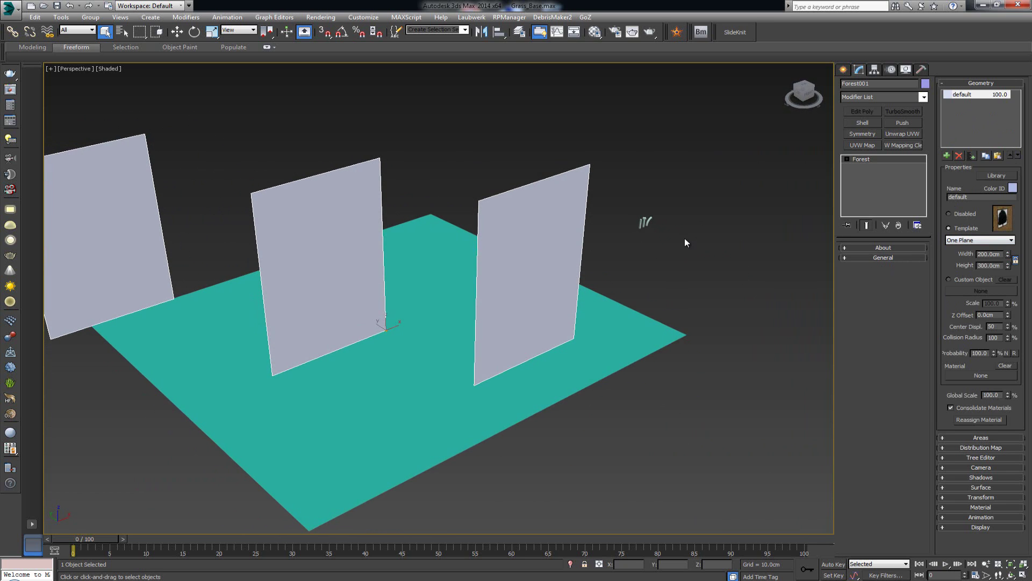
middle_click_drag(428, 246, 445, 244)
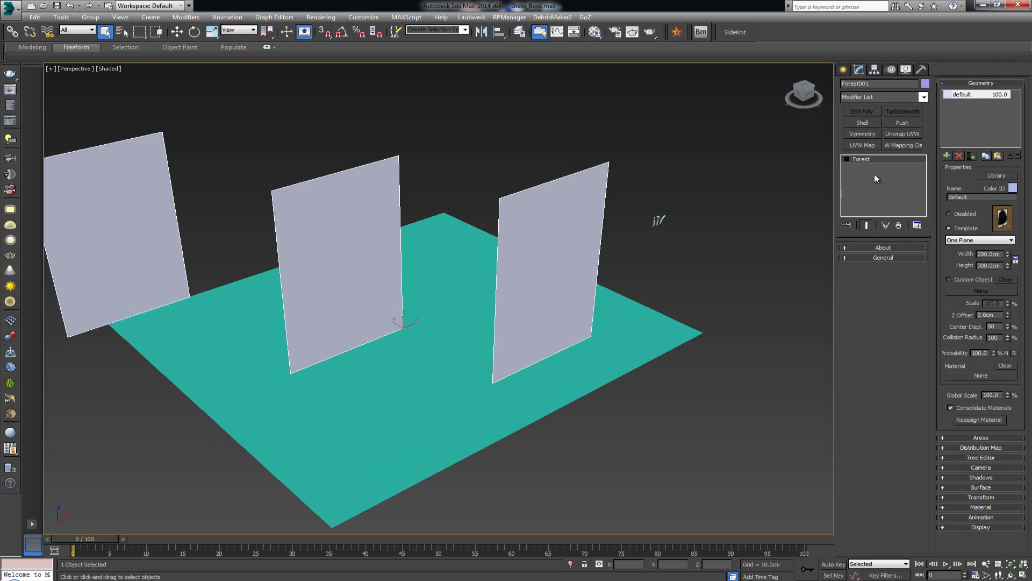
- Set the default item's template to Two Planes and view the crossed planes from above
left_click(961, 241)
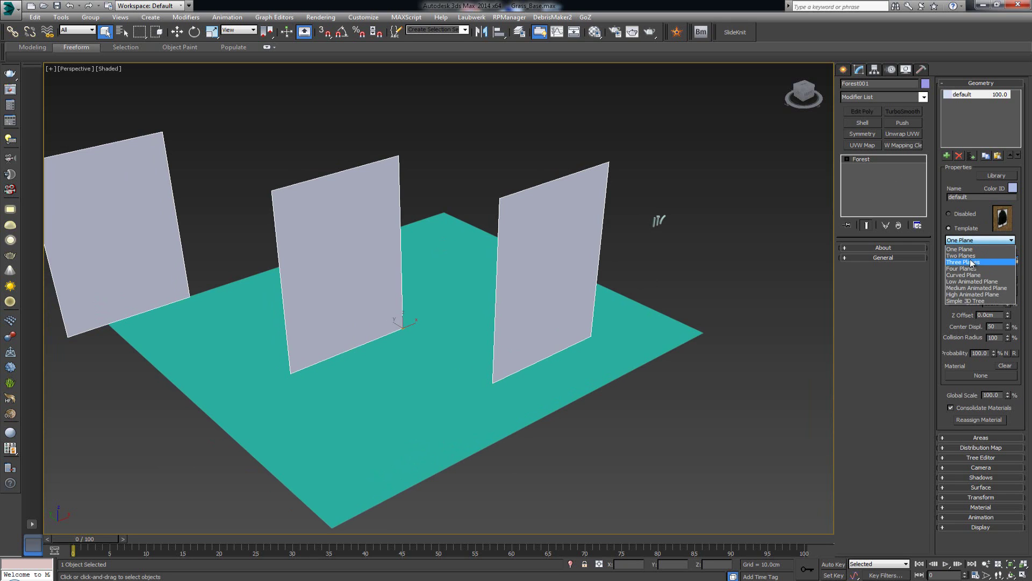
left_click(961, 255)
middle_click_drag(554, 204, 253, 197, "alt")
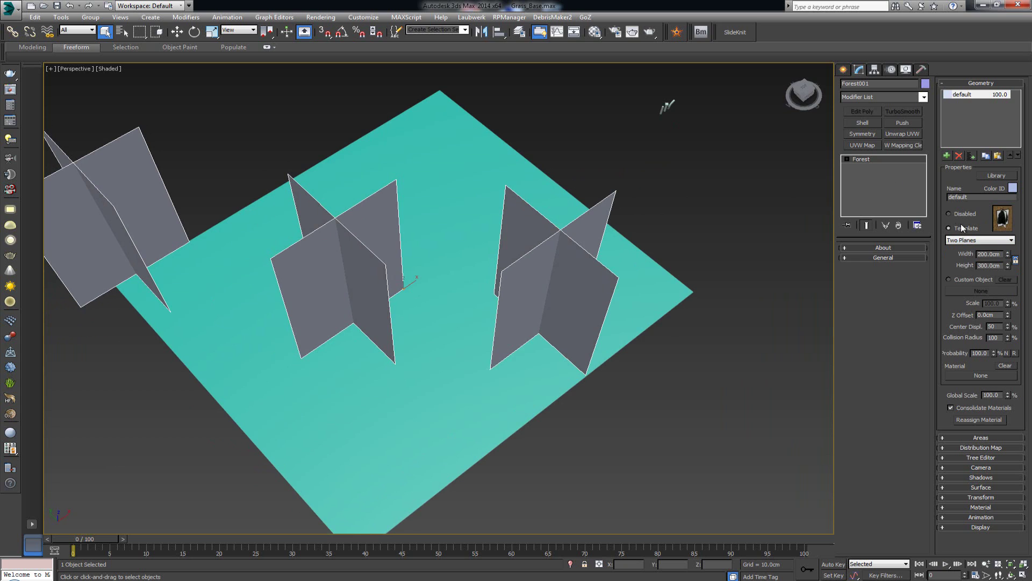
- Switch the default item's template to Four Planes and examine the scattered copies from above and from the side
left_click(970, 268)
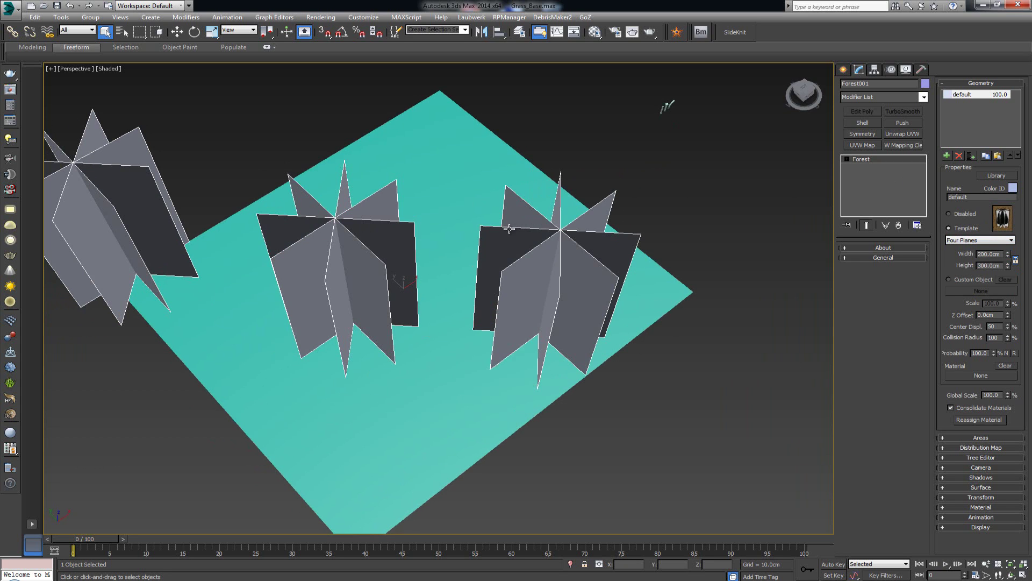
middle_click_drag(481, 262, 478, 231, "alt")
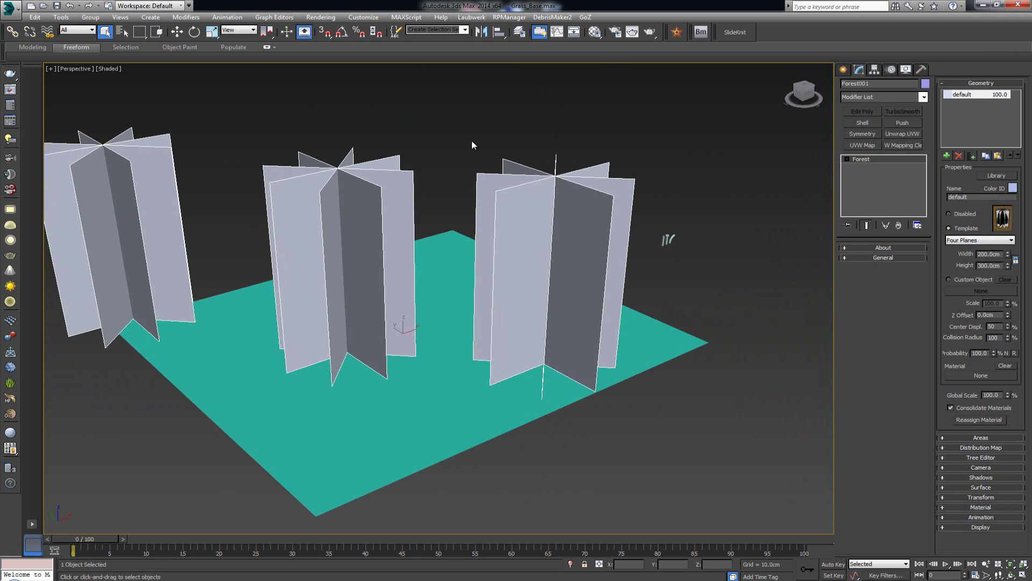
middle_click_drag(486, 134, 484, 178, "alt")
scroll(500, 203, "down", 5)
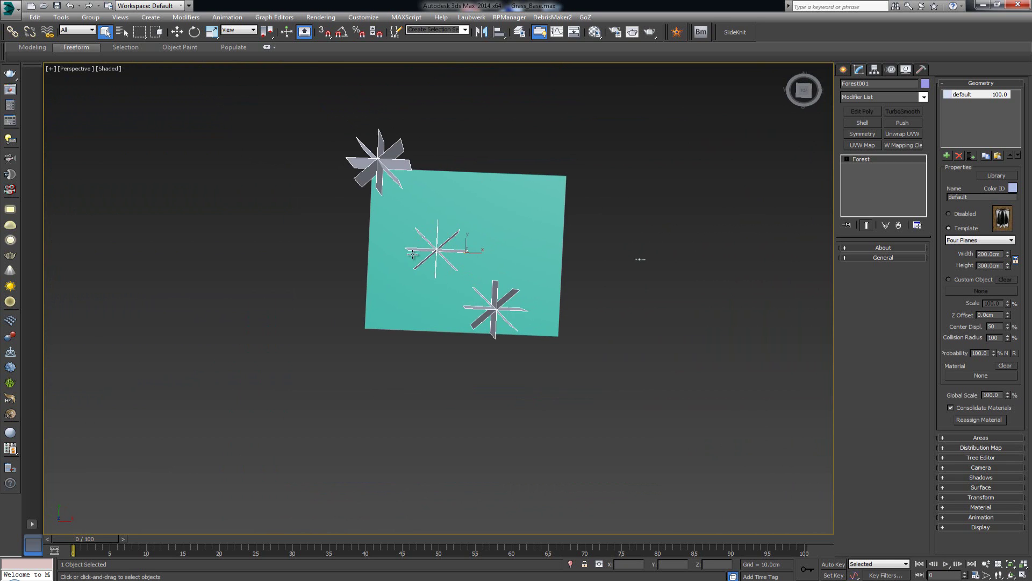
middle_click_drag(484, 263, 544, 200, "alt")
scroll(489, 221, "up", 5)
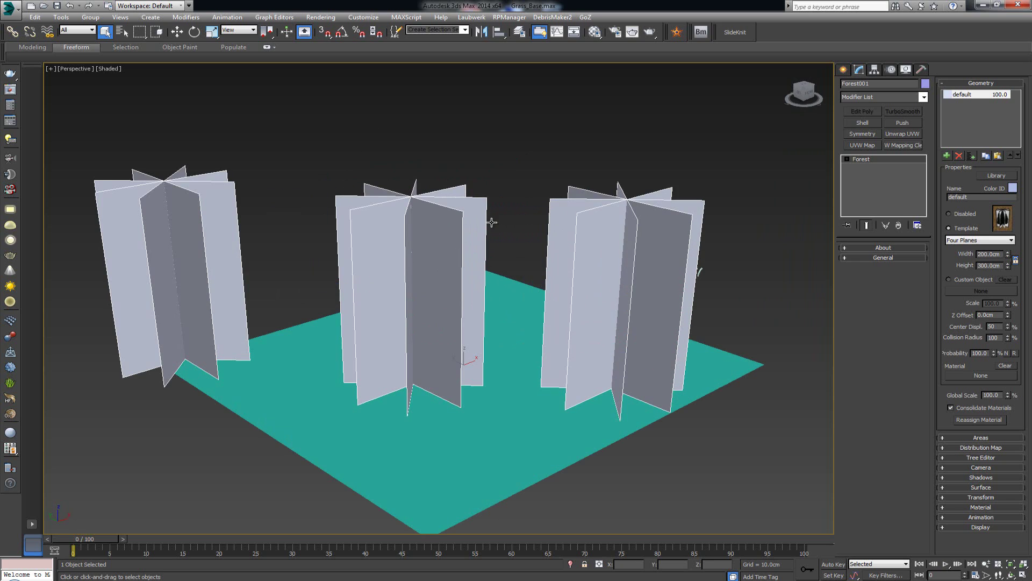
- Try the Curved Plane, Low Animated Plane, High Animated Plane and Simple 3D Tree templates on the default item
left_click(986, 242)
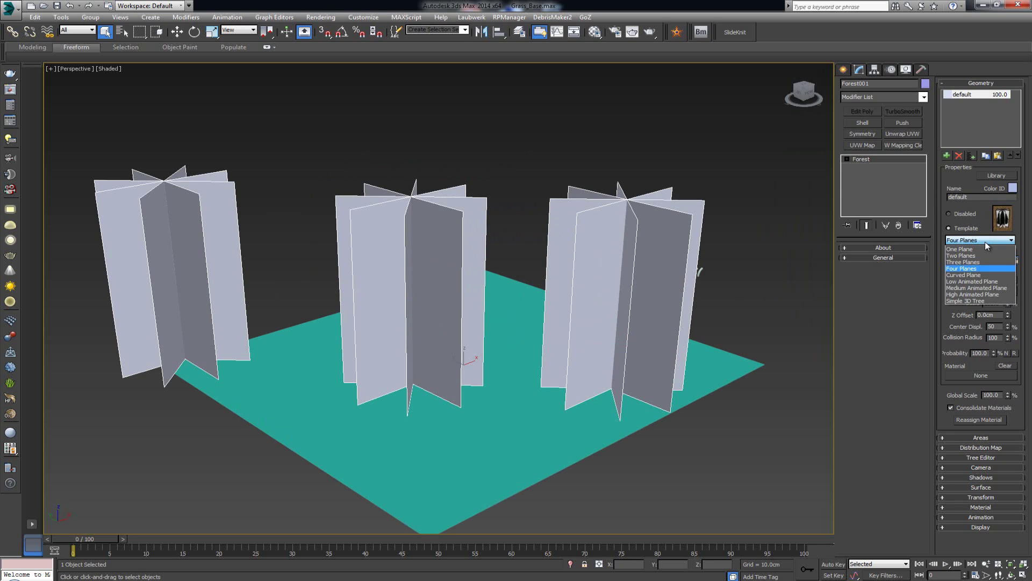
key("Down")
key("Return")
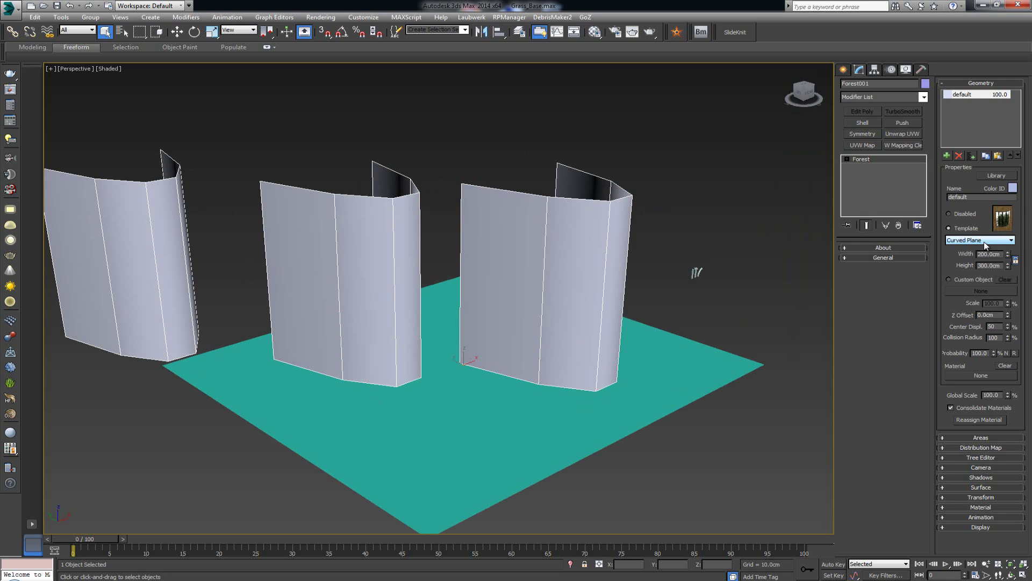
key("Down")
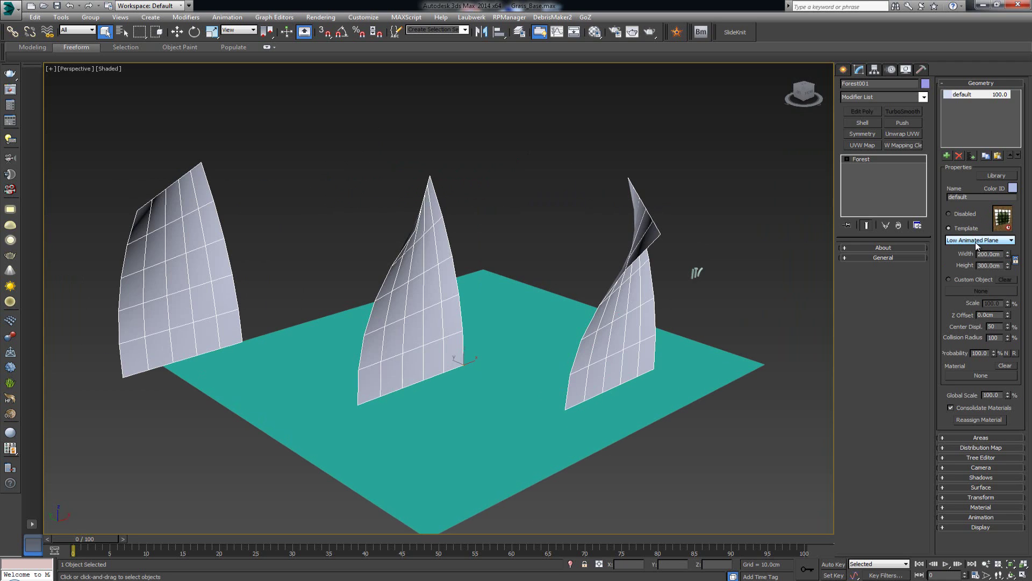
key("Down")
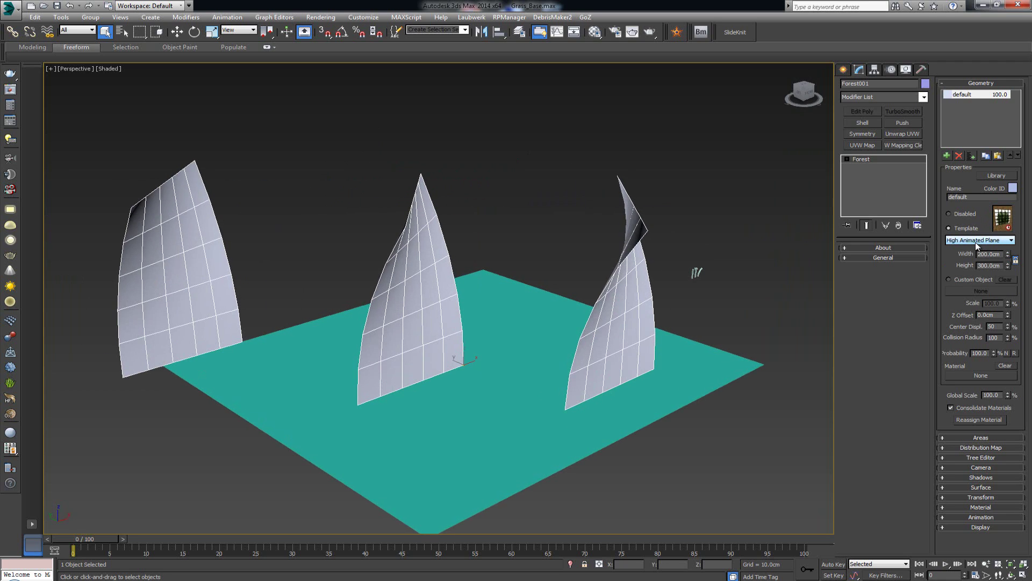
key("Down")
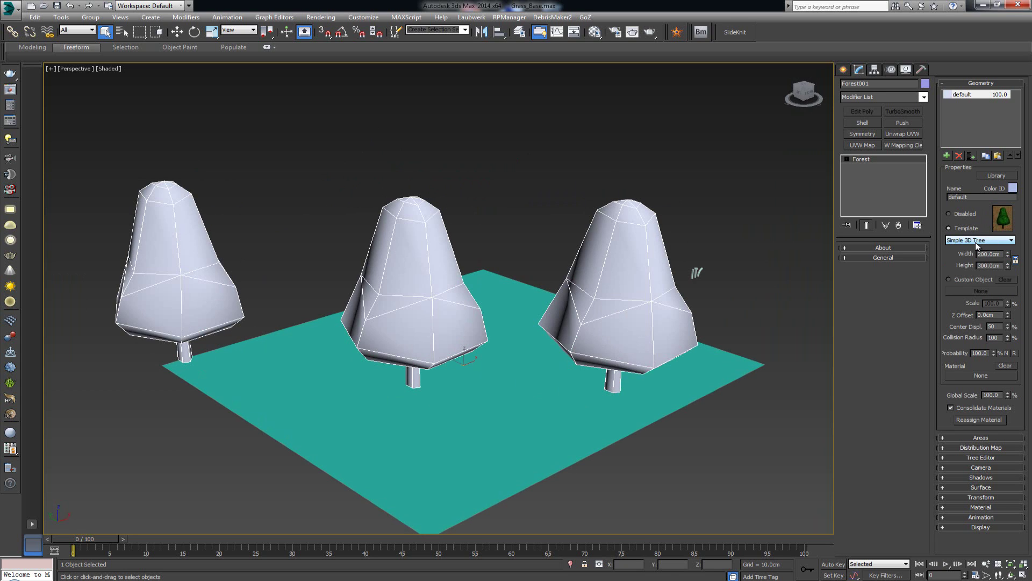
- Set the default item's template to Three Planes and examine the scattered copies on the ground plane
key("Up")
key("Up")
key("Up")
key("Up")
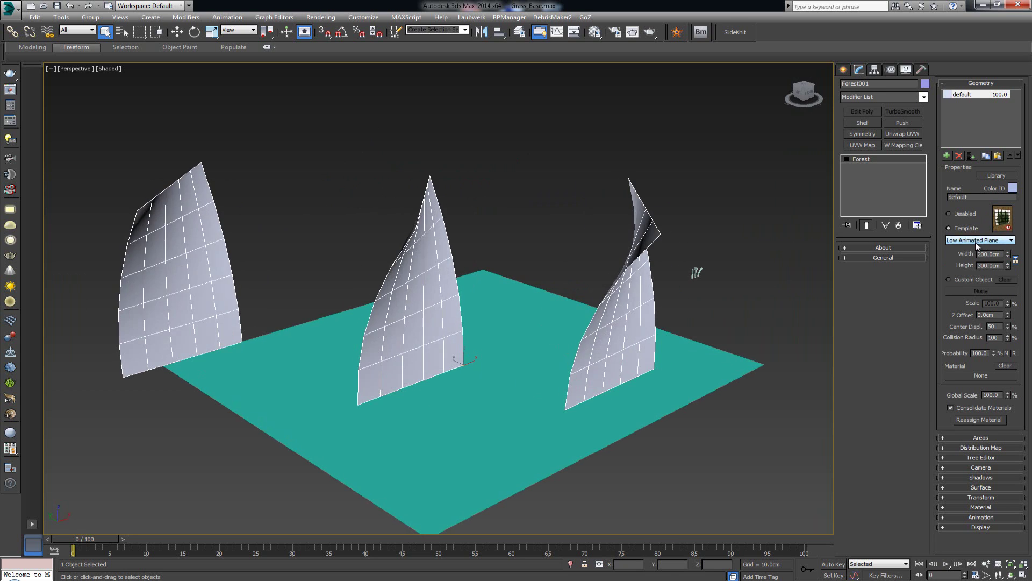
key("Up")
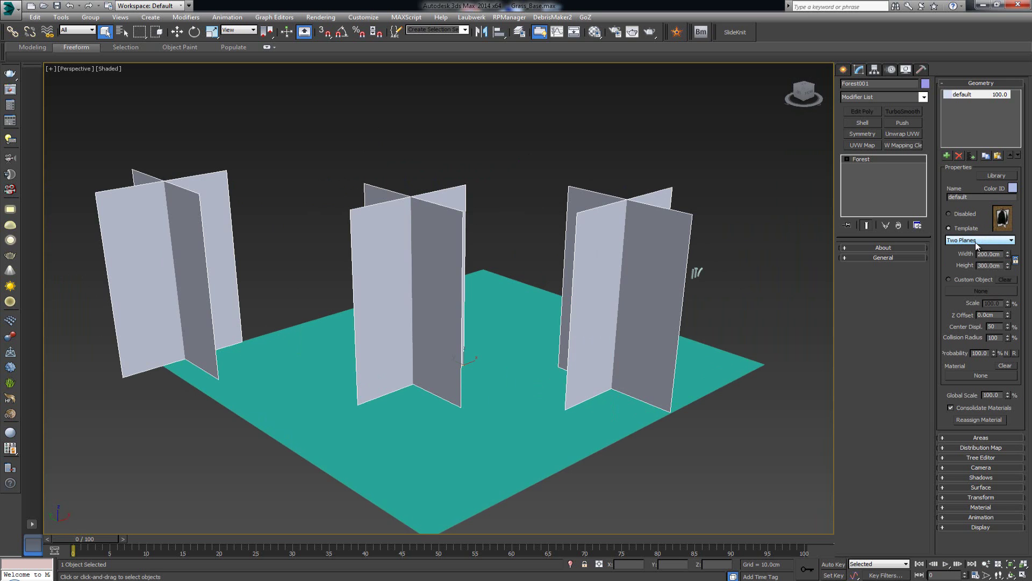
key("Down")
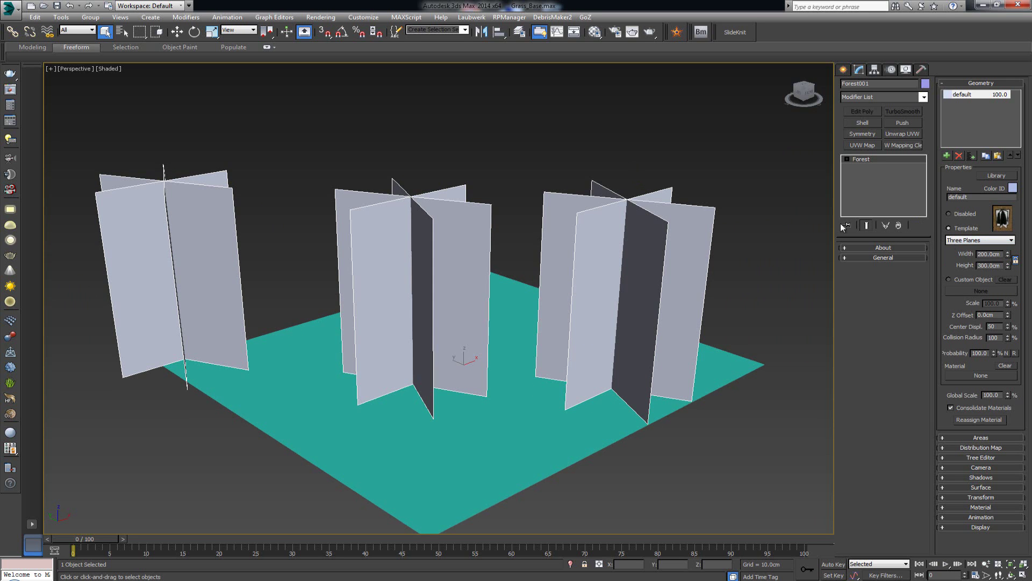
mouse_move(595, 179)
middle_mouse_down("alt")
mouse_move(560, 209)
mouse_move(563, 224)
mouse_move(601, 200)
mouse_move(587, 197)
middle_mouse_up("alt")
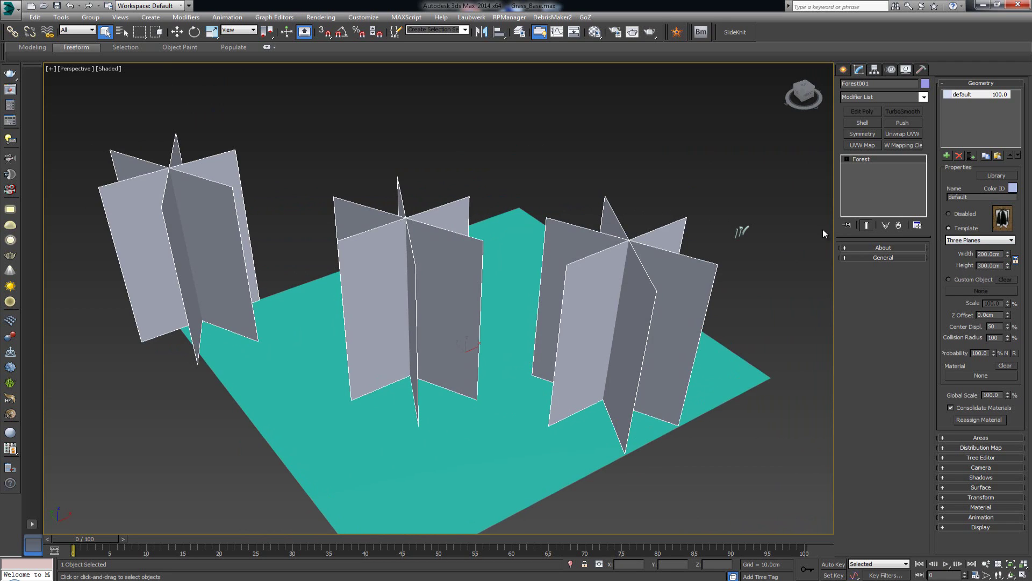
middle_click_drag(705, 243, 736, 280)
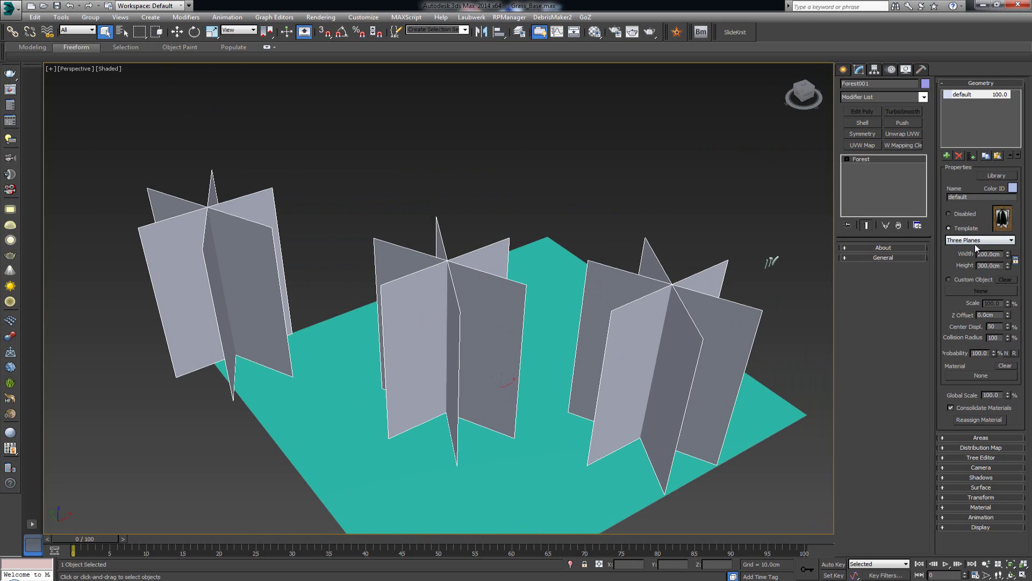
middle_click_drag(738, 238, 693, 225)
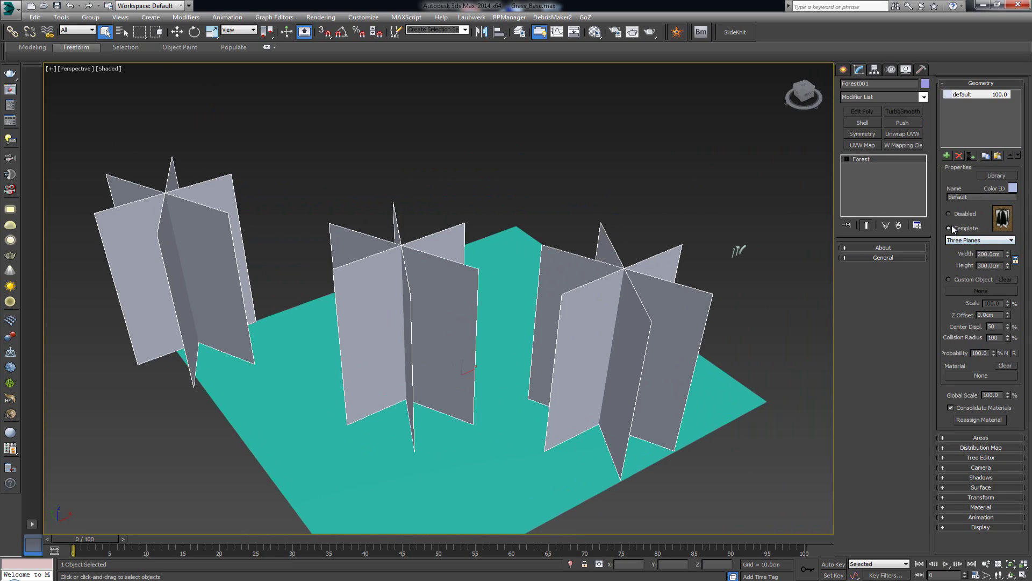
left_click(972, 241)
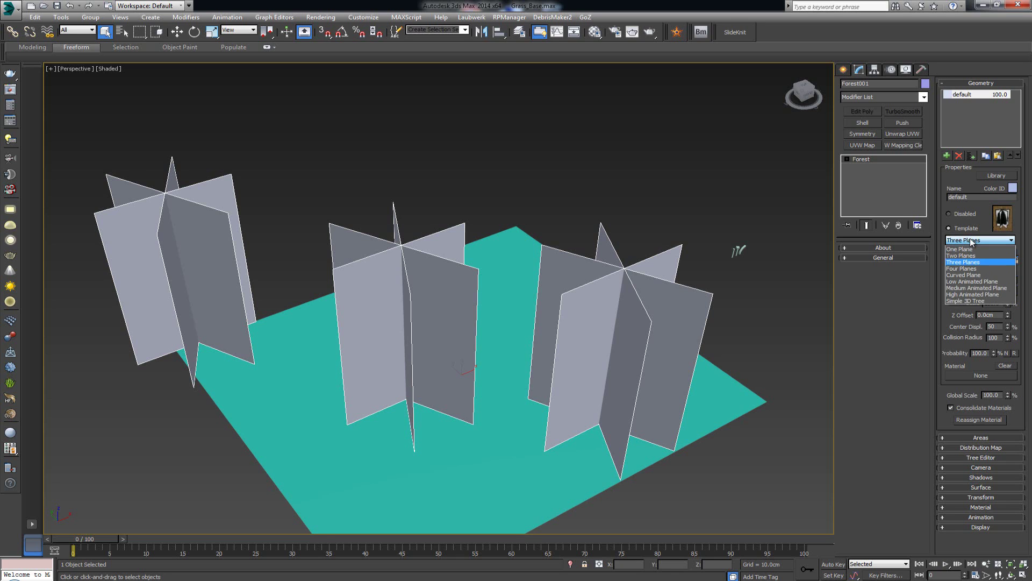
left_click(974, 262)
middle_click_drag(696, 251, 686, 215, "alt")
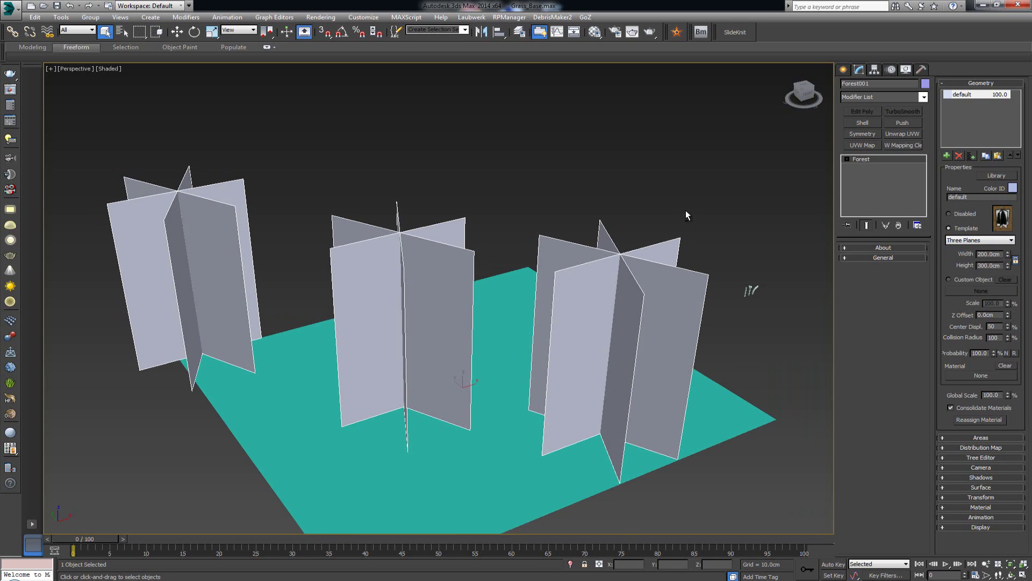
- Close the Forest object's Geometry settings and open its Distribution Map settings
left_click(988, 84)
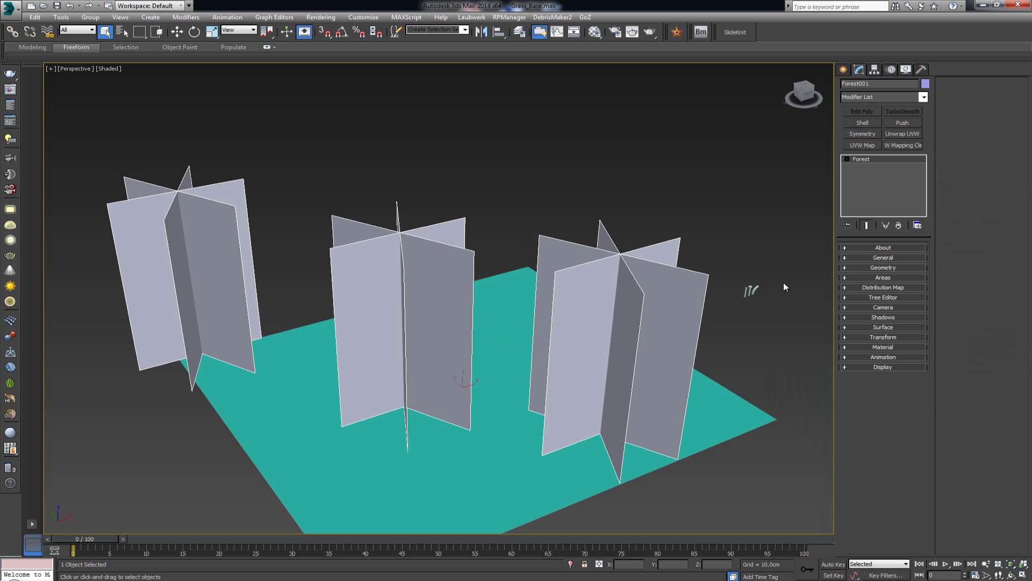
middle_click_drag(495, 295, 510, 213)
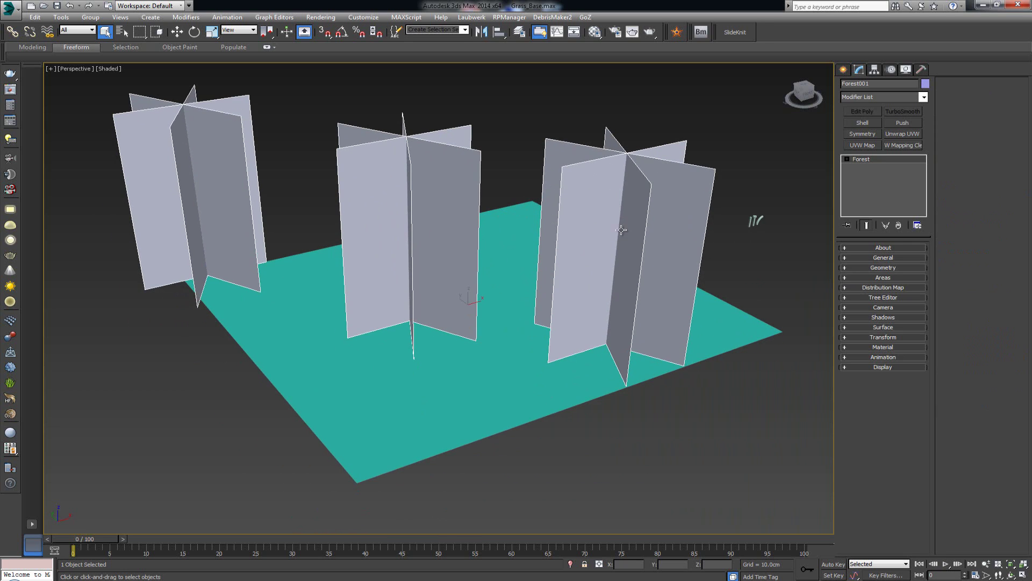
middle_click_drag(629, 228, 628, 206, "alt")
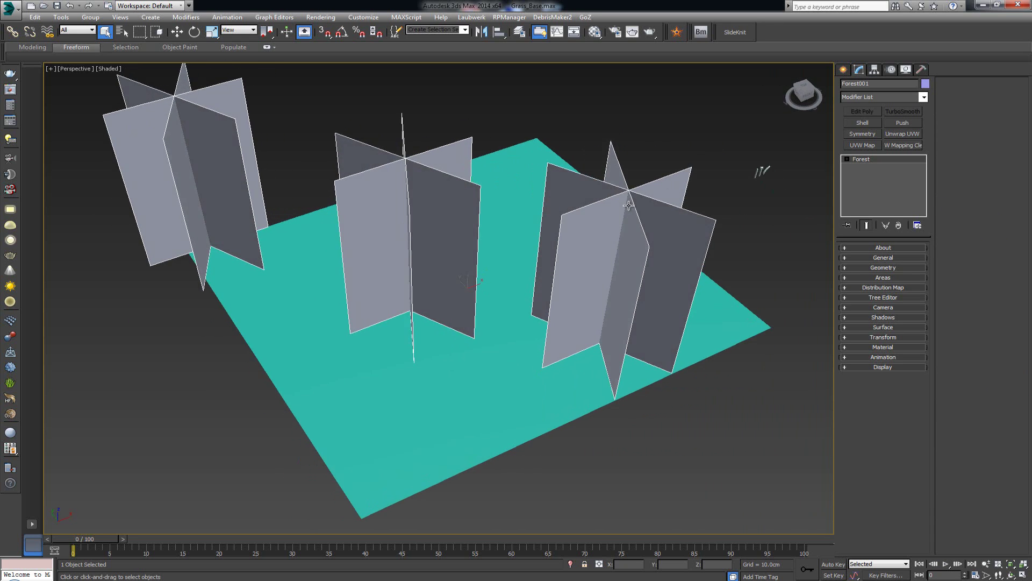
left_click(900, 290)
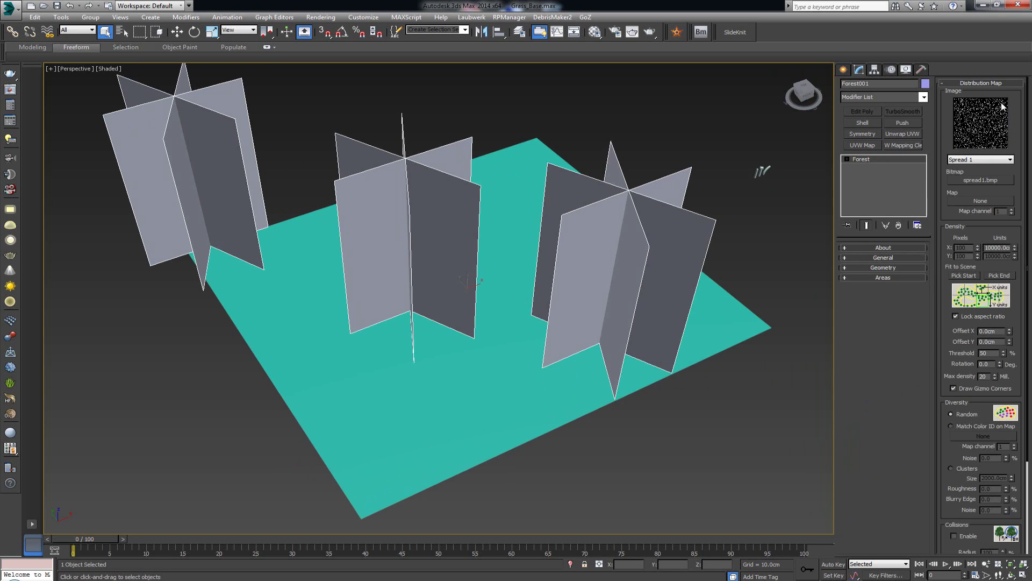
- Step the distribution map image through the Spread presets up to Dense, comparing the scattering on the ground plane
left_click(1003, 160)
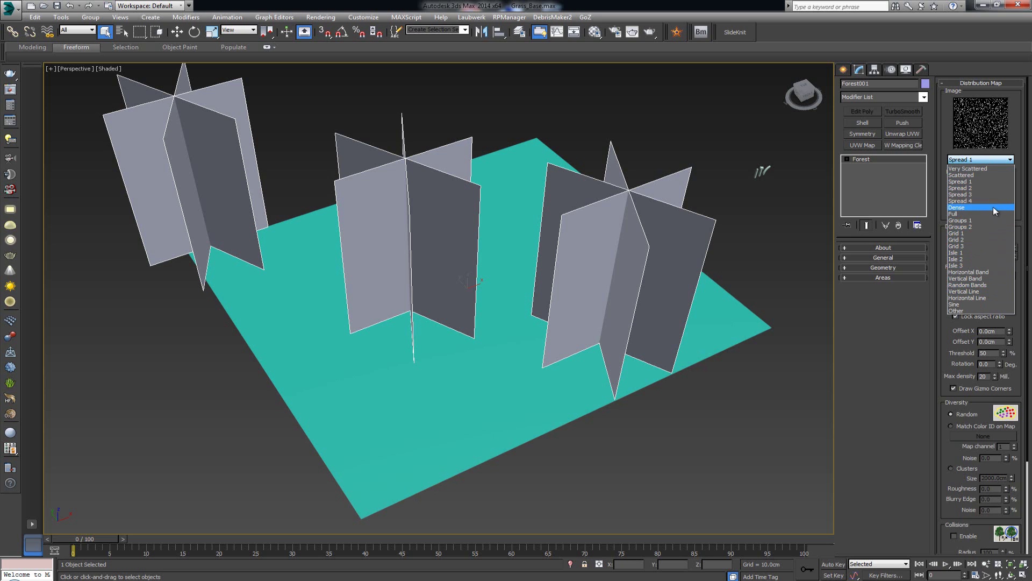
left_click(990, 169)
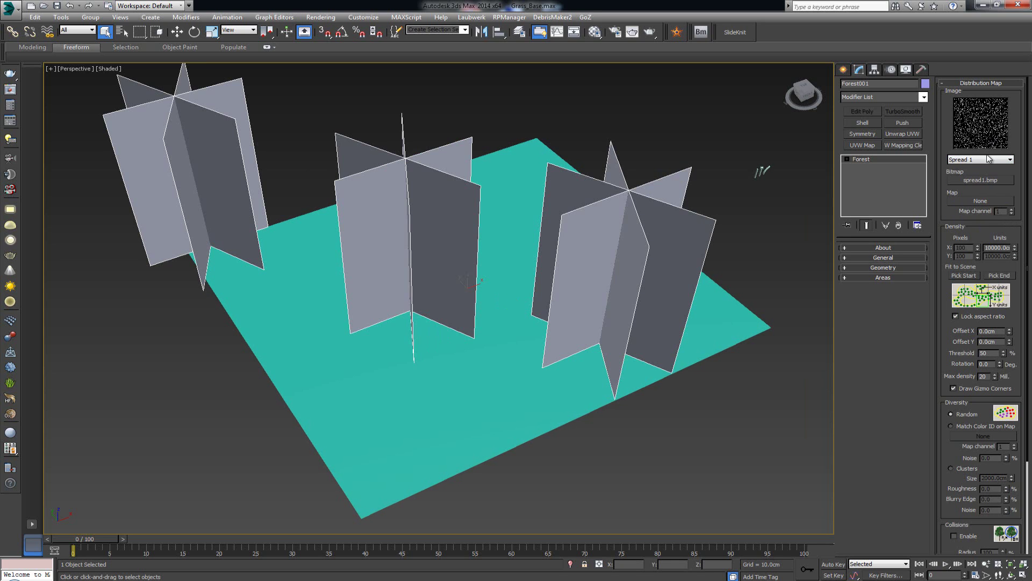
scroll(963, 162, "down", 2)
scroll(963, 163, "down", 1)
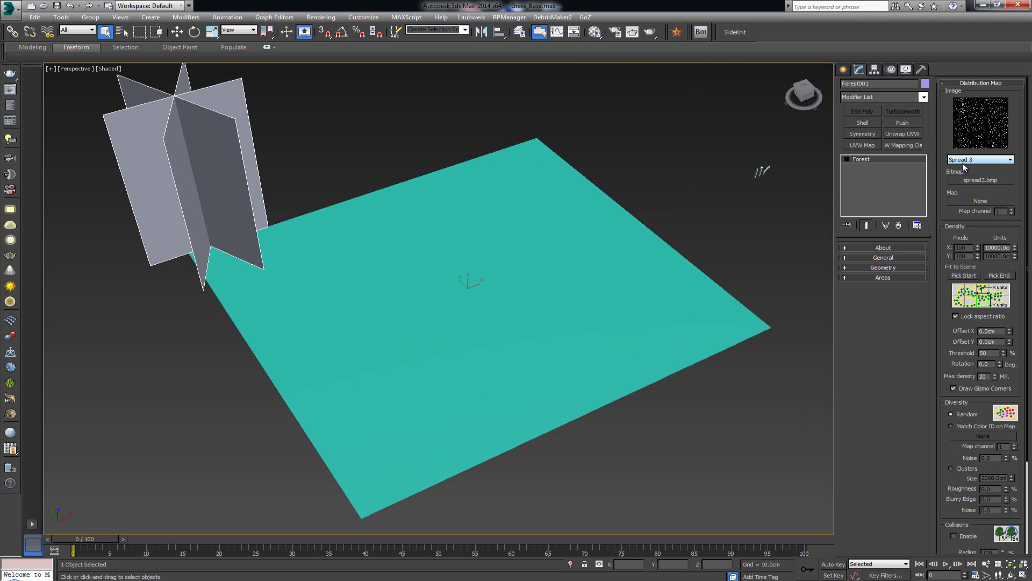
scroll(962, 163, "down", 2)
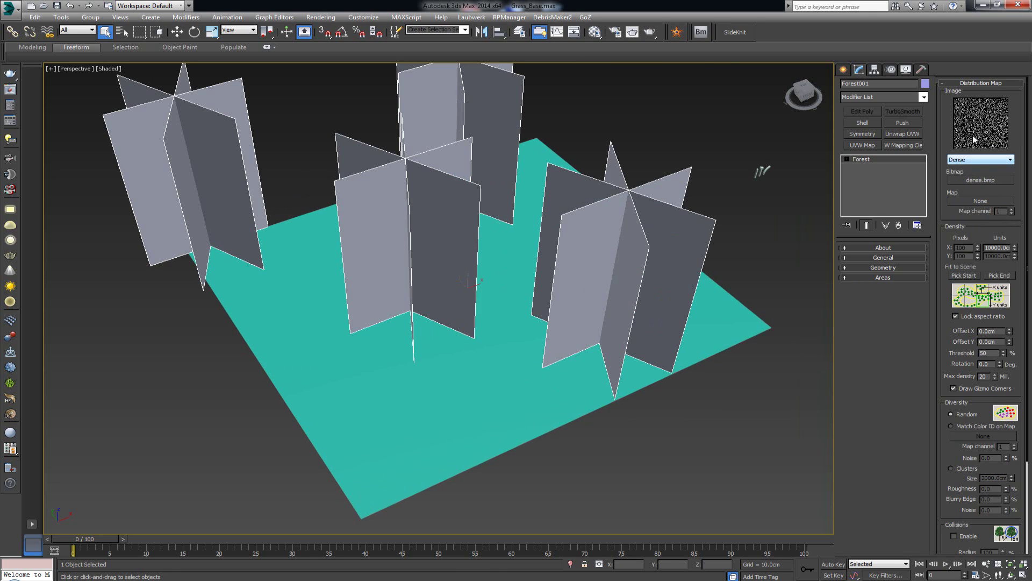
- Try the Full distribution map image and examine the resulting coverage of the ground plane
left_click(976, 157)
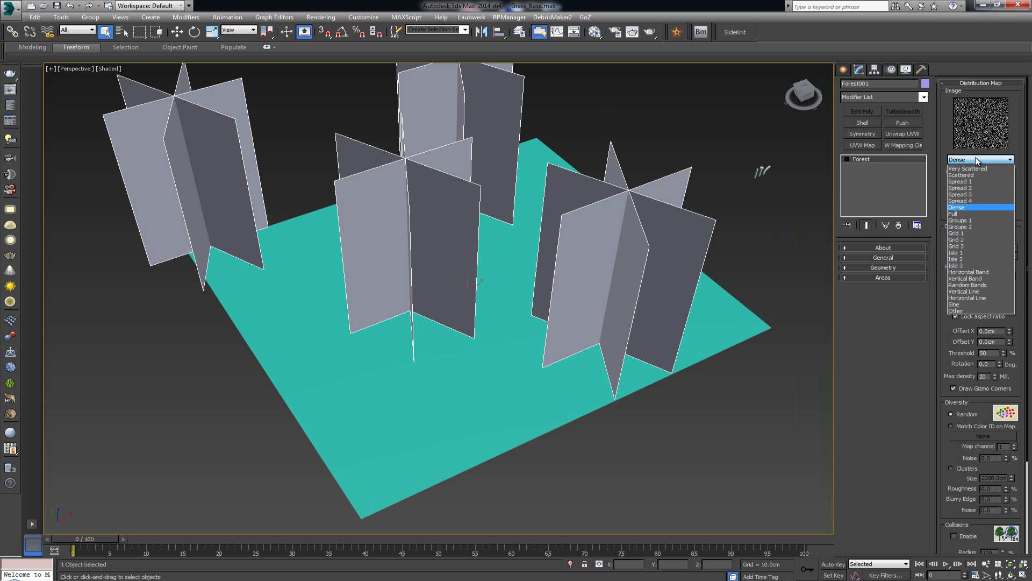
left_click(966, 213)
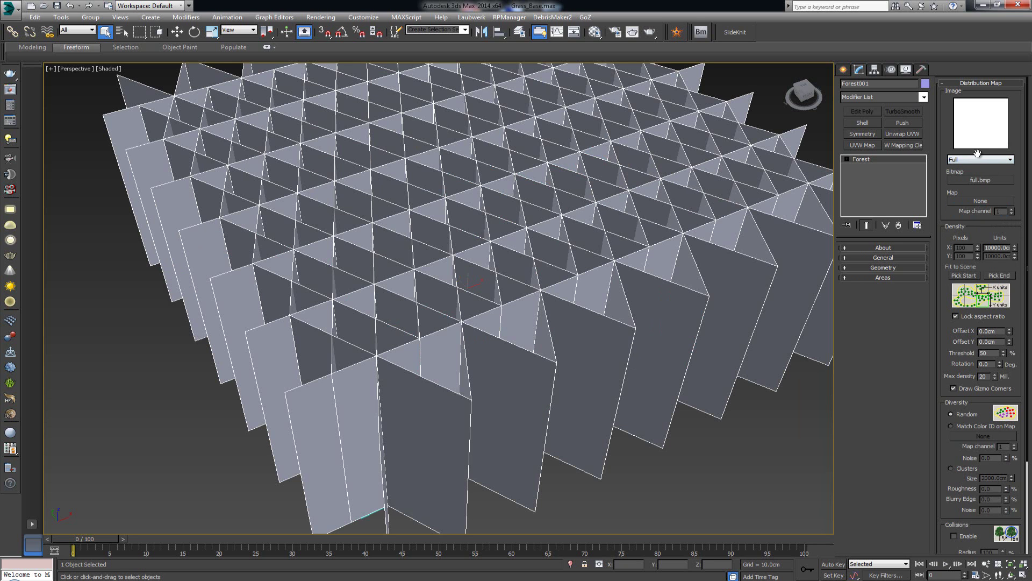
middle_click_drag(579, 214, 510, 248, "alt")
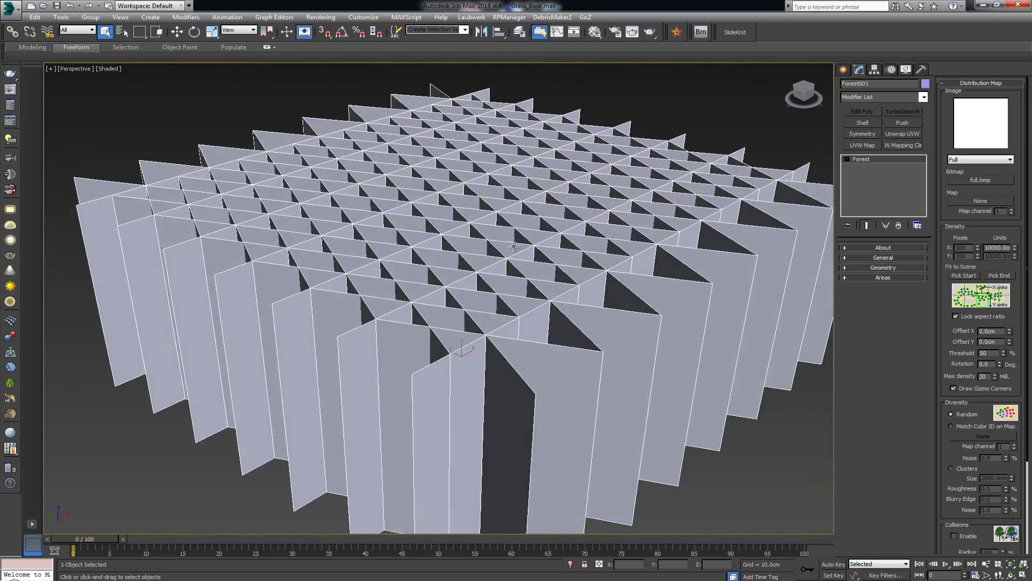
middle_click_drag(657, 223, 641, 209, "alt")
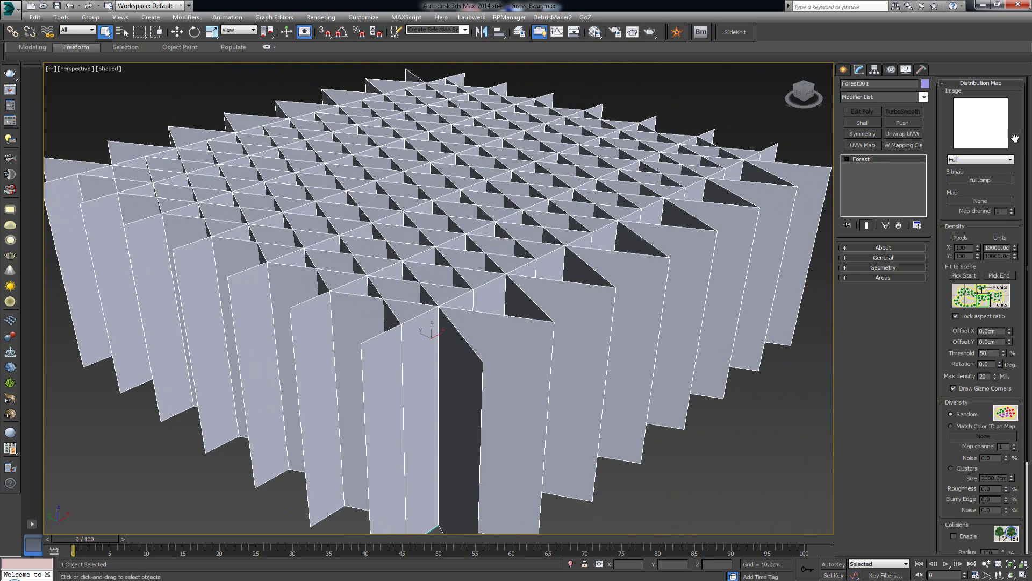
- Return the distribution map image from Full to Dense and check the scattered copies
left_click(988, 160)
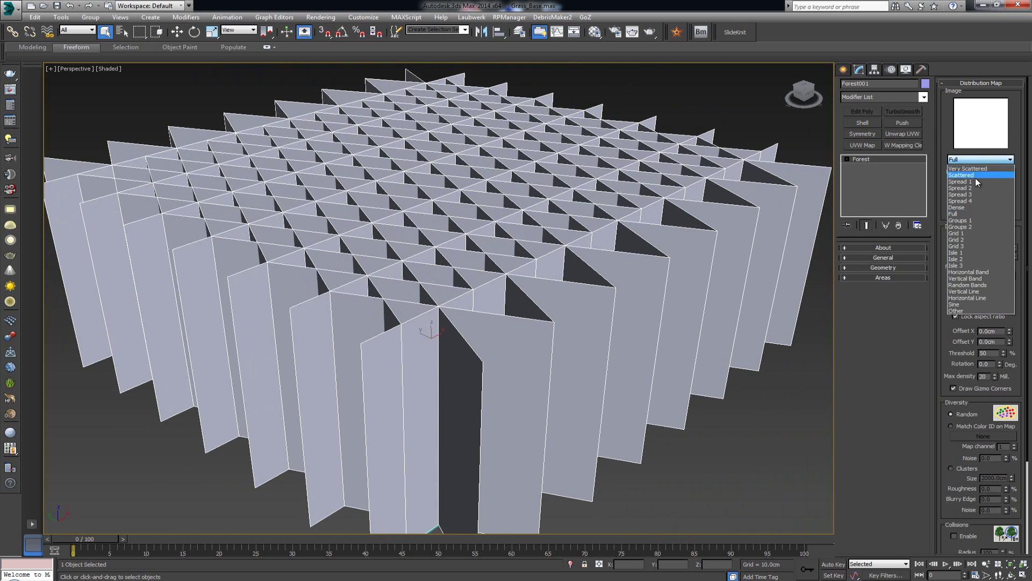
left_click(968, 208)
mouse_move(642, 145)
middle_mouse_down("alt")
mouse_move(596, 213)
mouse_move(604, 180)
mouse_move(630, 154)
middle_mouse_up("alt")
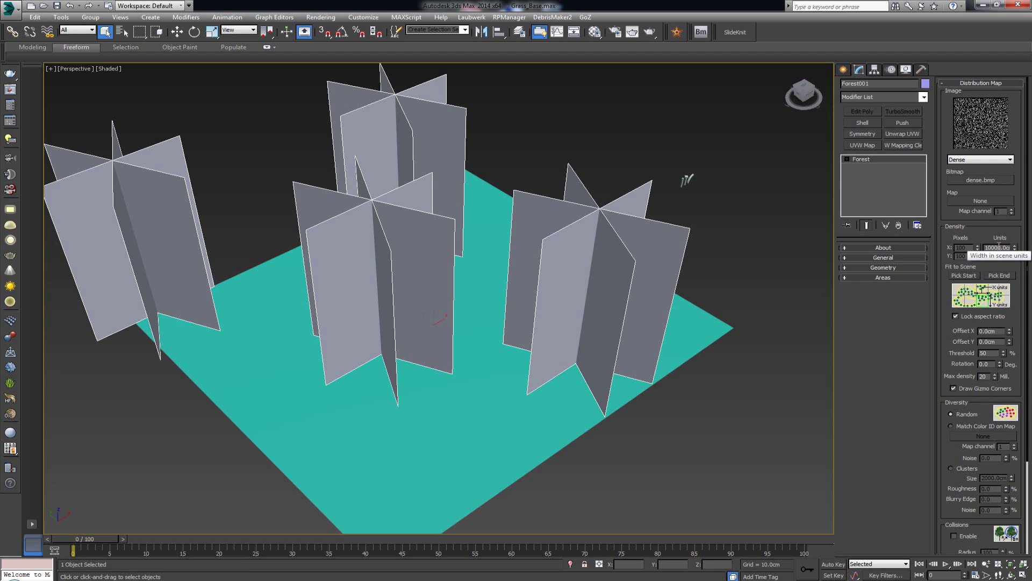
- Set the distribution map's density X units to 20000 cm and check the scattering on the ground plane
left_click_drag(998, 248, 983, 246)
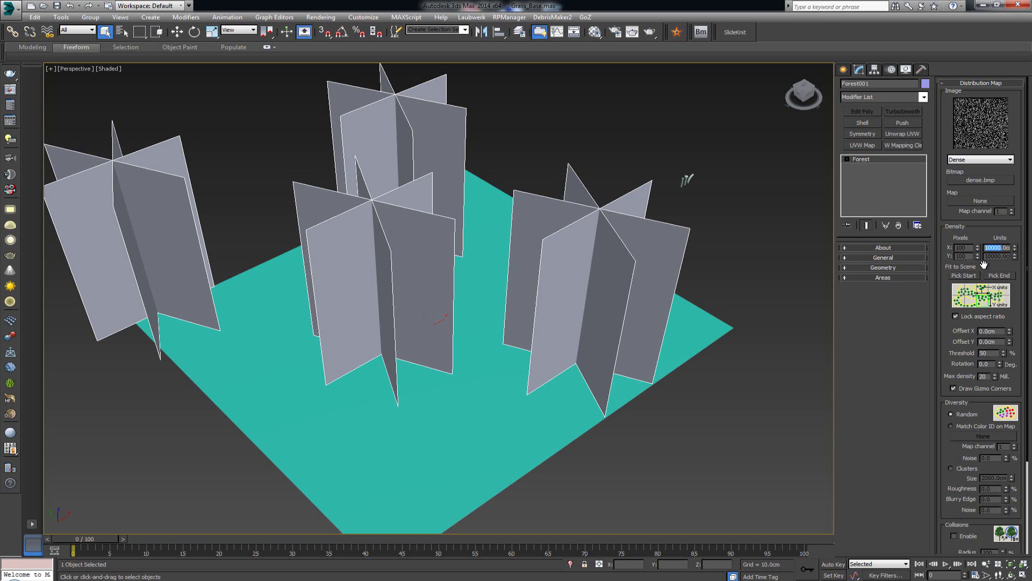
type("20")
key("Return")
middle_click_drag(409, 237, 405, 235, "alt")
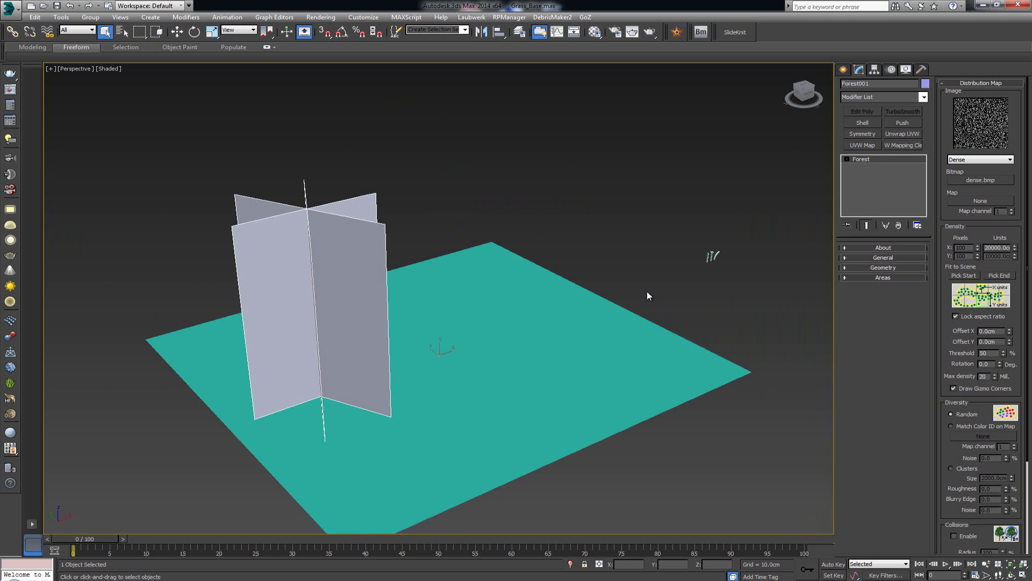
- Set the distribution map's density X units to 5000 cm and check the scattered planes from several angles
middle_click_drag(511, 251, 519, 278, "alt")
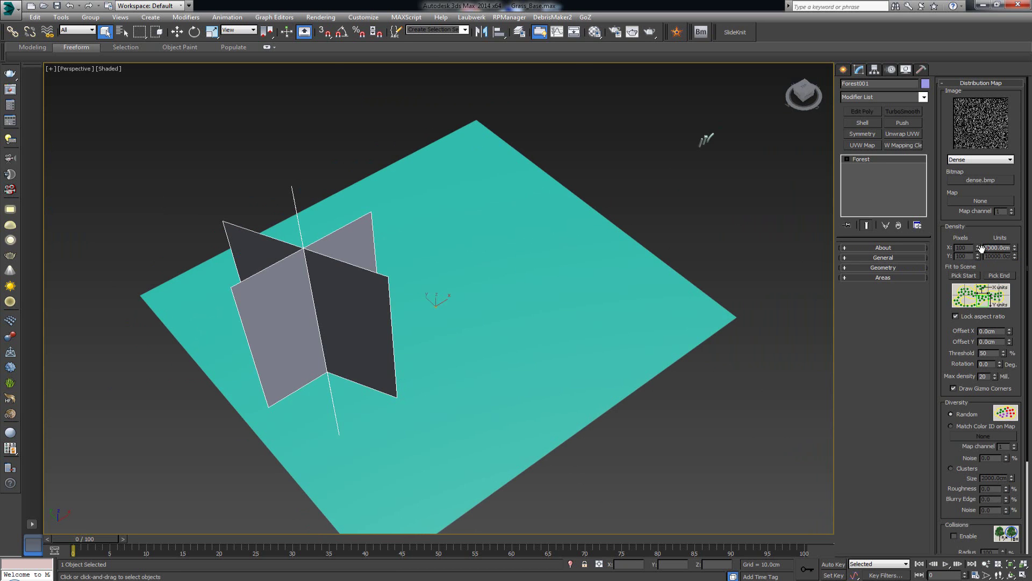
type("5000")
key("Return")
middle_click_drag(524, 233, 529, 192, "alt")
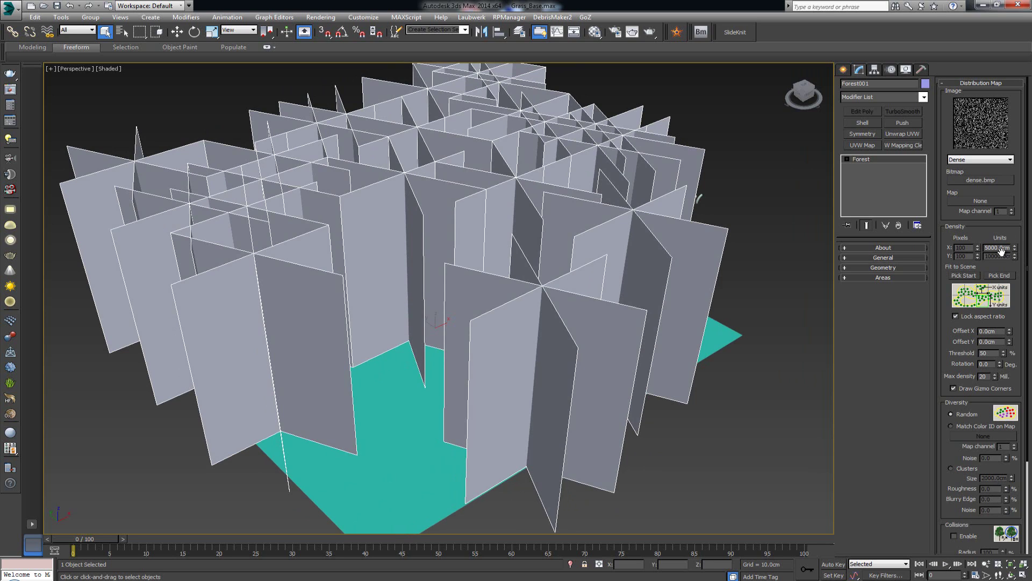
middle_click_drag(556, 180, 586, 240, "alt")
middle_click_drag(589, 222, 597, 258, "alt")
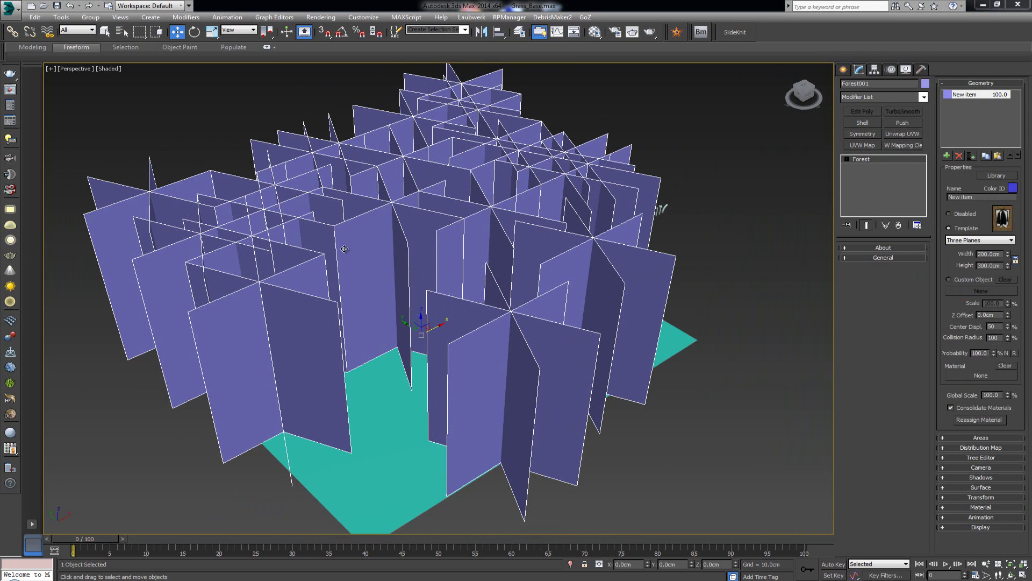
- Switch the Forest's geometry item from the Three Planes template to a custom object, using the straight box model Box001 beside the ground plane
middle_click_drag(404, 234, 514, 196, "alt")
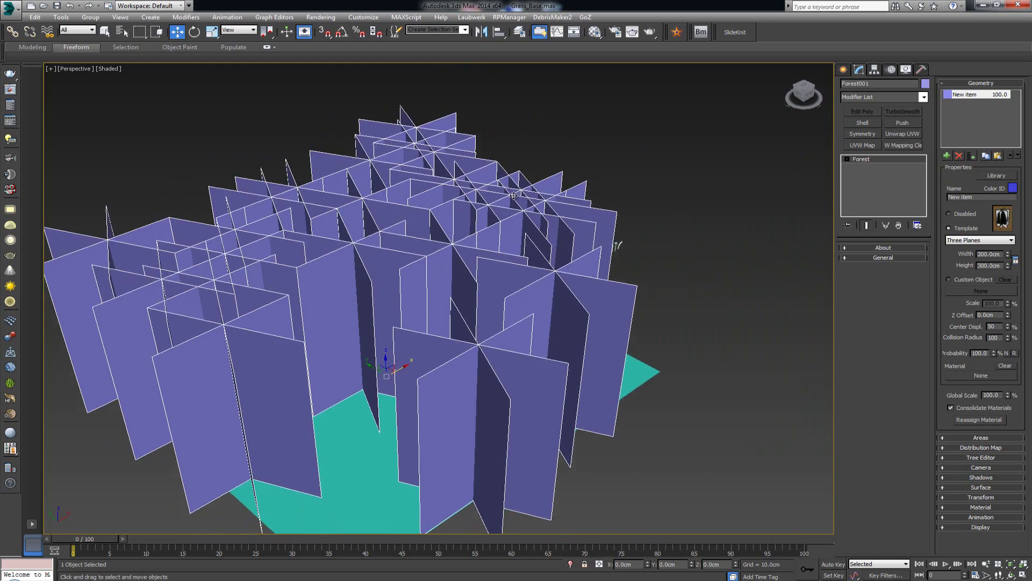
middle_click_drag(566, 254, 487, 245, "alt")
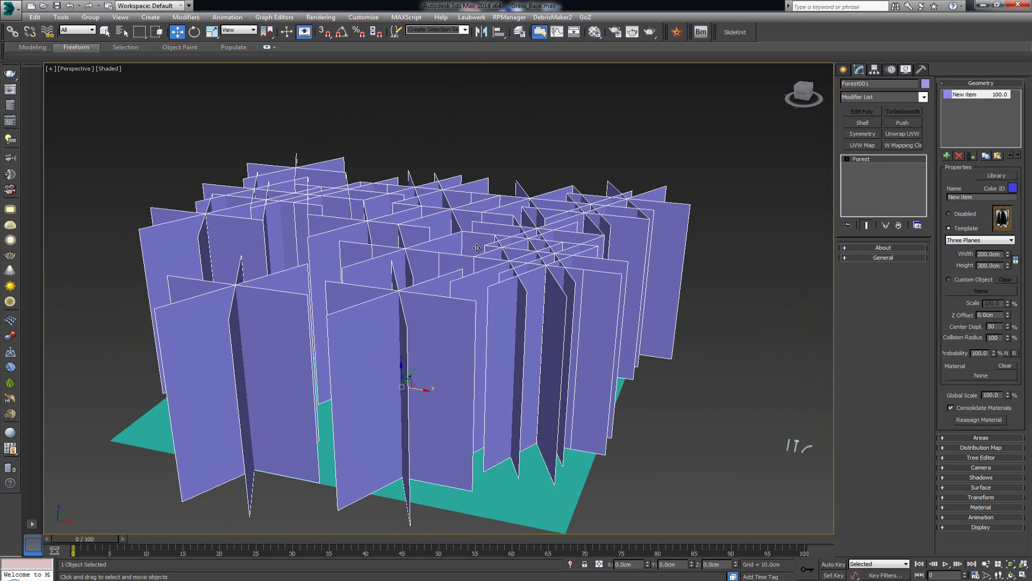
middle_click_drag(639, 227, 455, 167)
middle_click_drag(553, 233, 404, 266, "alt")
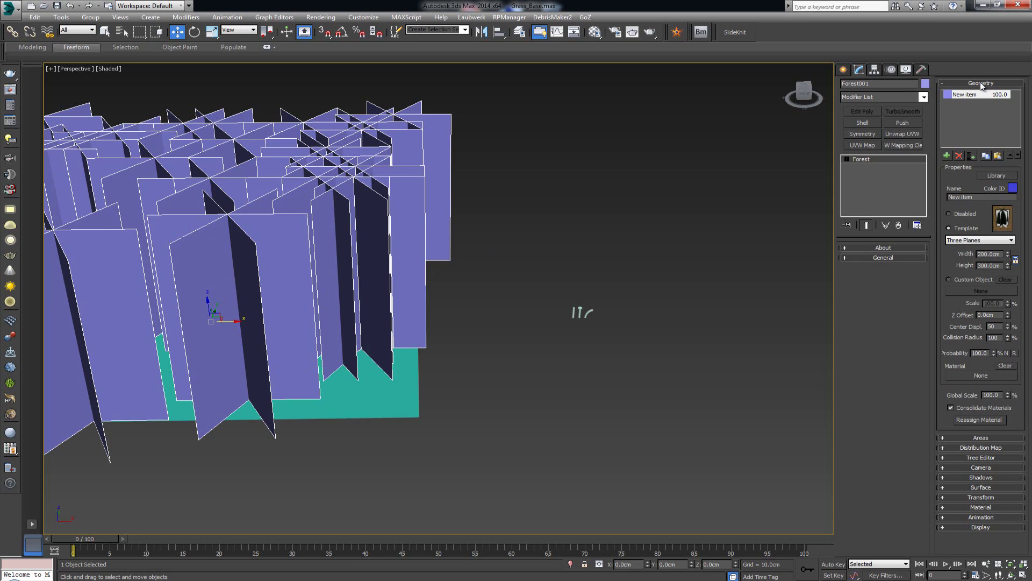
left_click(971, 278)
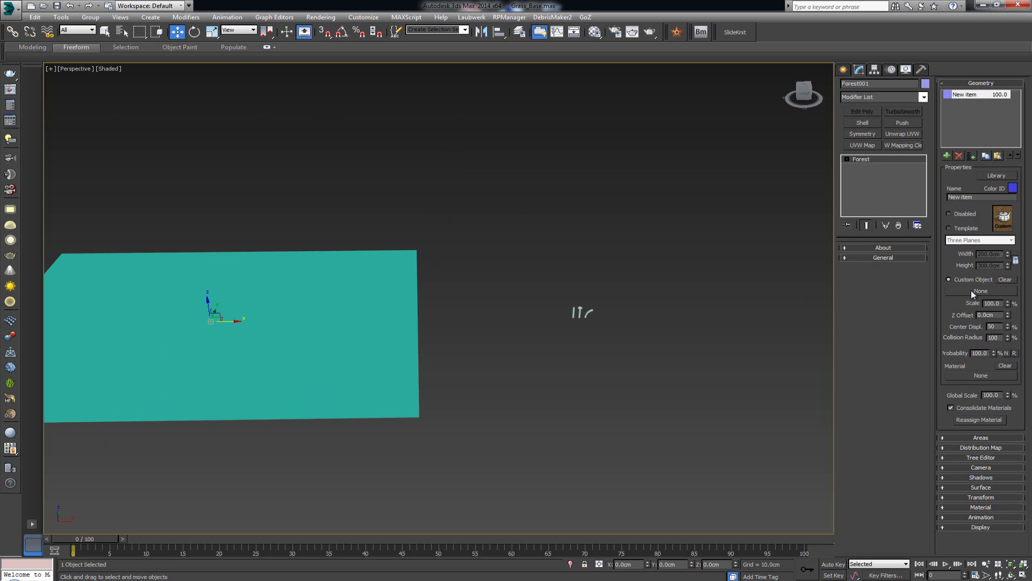
left_click(971, 290)
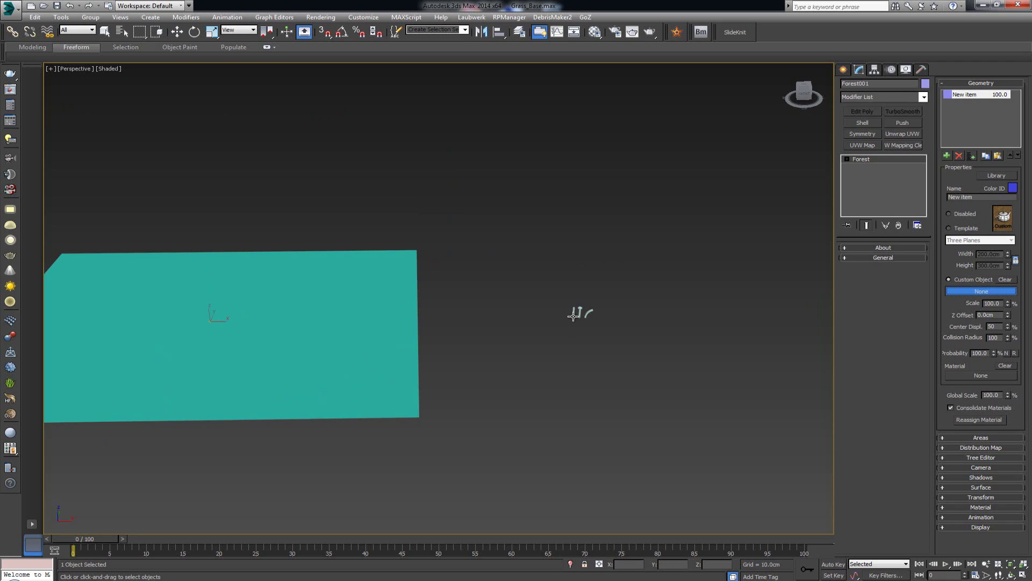
scroll(574, 317, "up", 3)
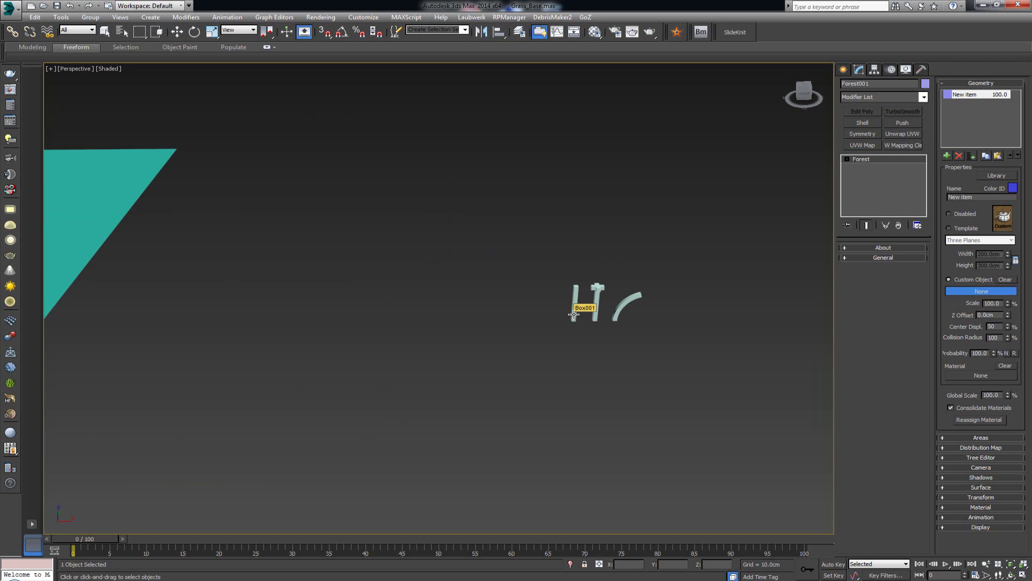
left_click(573, 315)
scroll(653, 160, "down", 5)
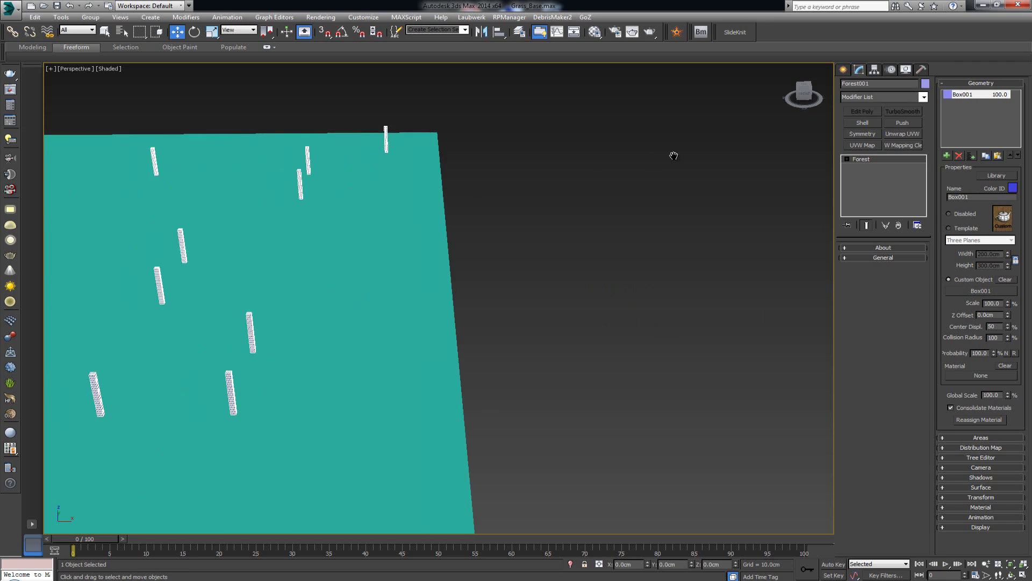
middle_click_drag(598, 155, 445, 239, "alt")
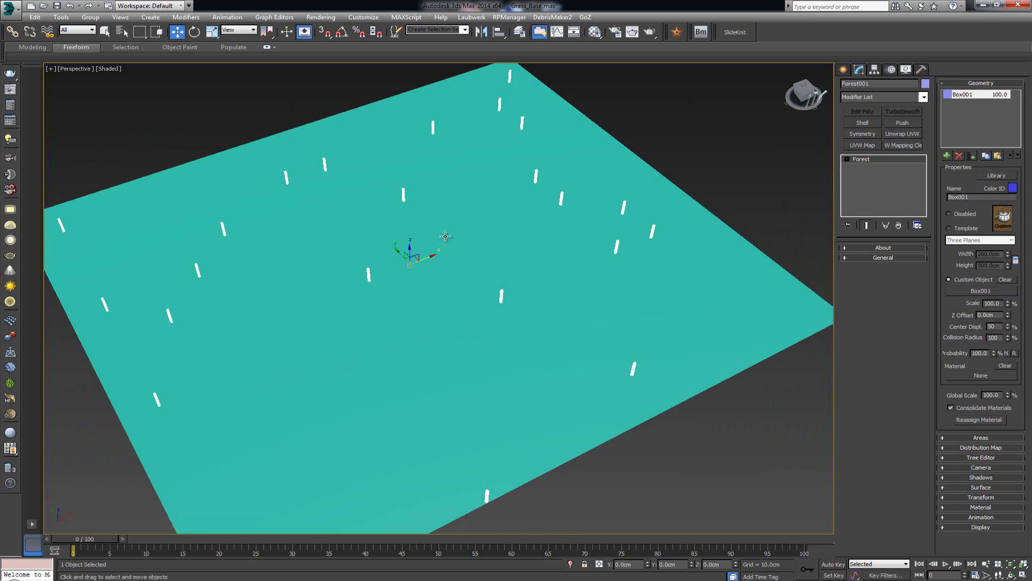
- Deselect the Forest object and select the straight source box to check its dimensions
right_click(650, 230)
key("Escape")
left_click(710, 170)
middle_click_drag(708, 170, 680, 157, "alt")
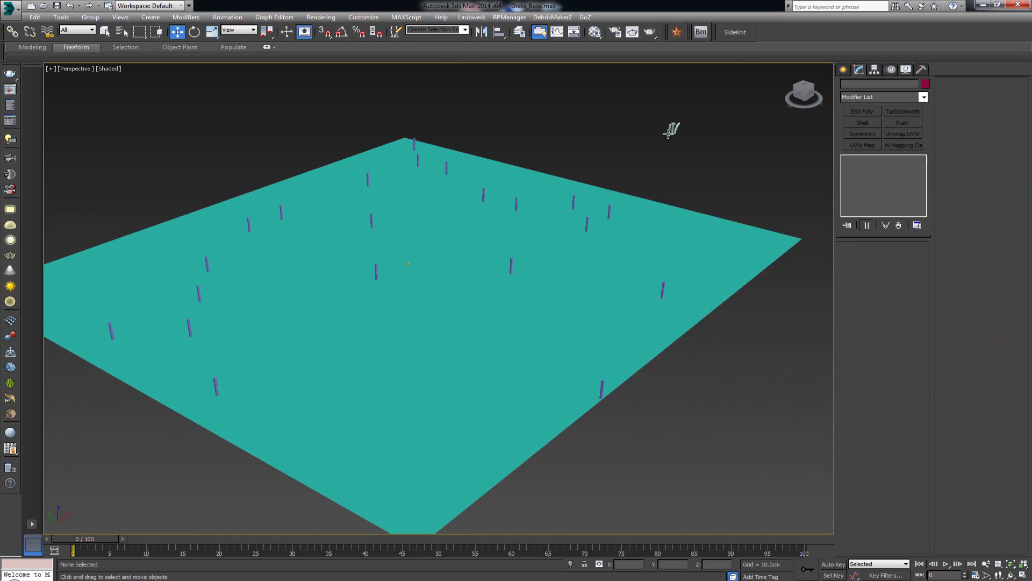
left_click(669, 134)
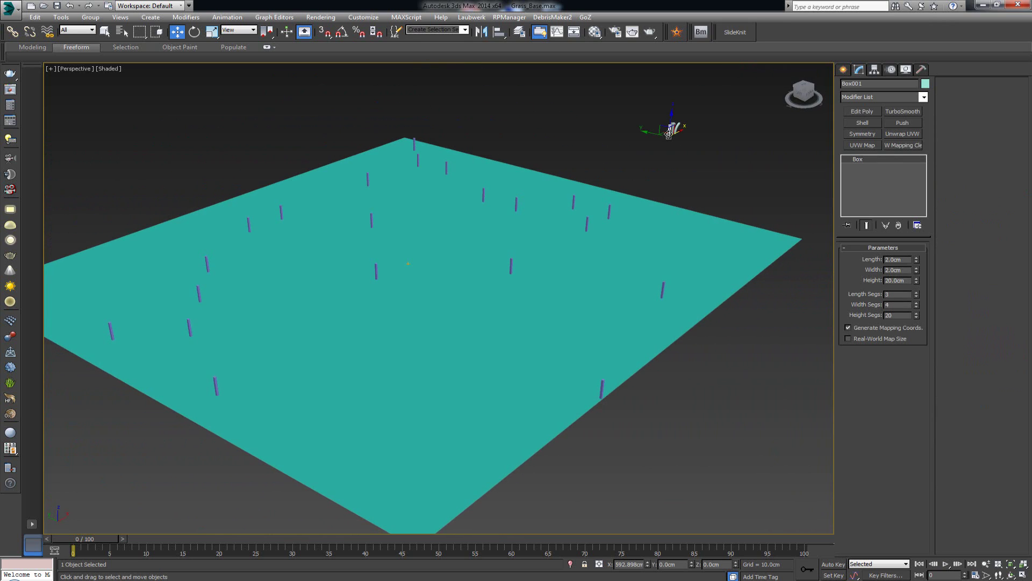
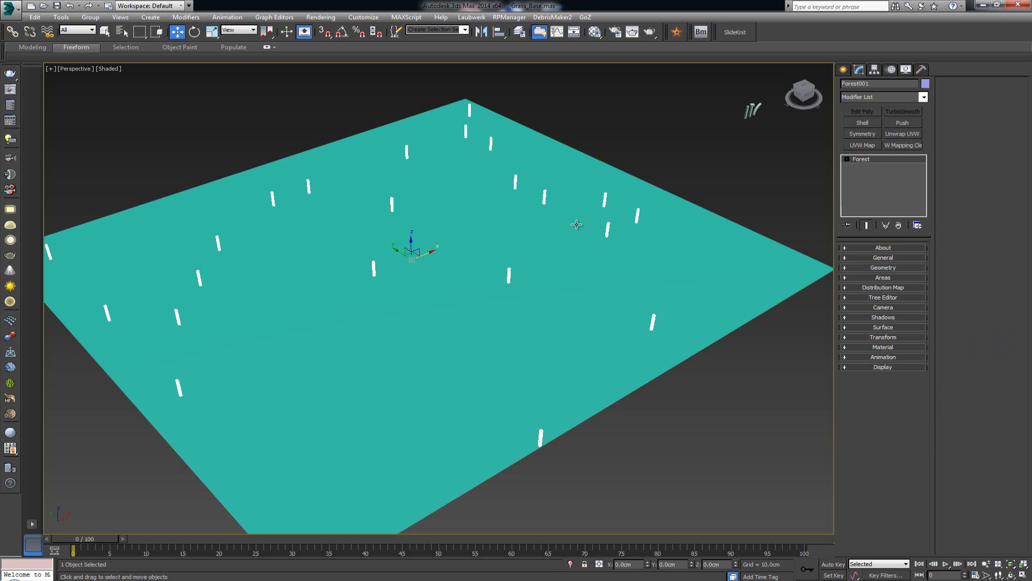
- Reopen the Forest object's geometry settings and add a second item to the geometry list
left_click(882, 267)
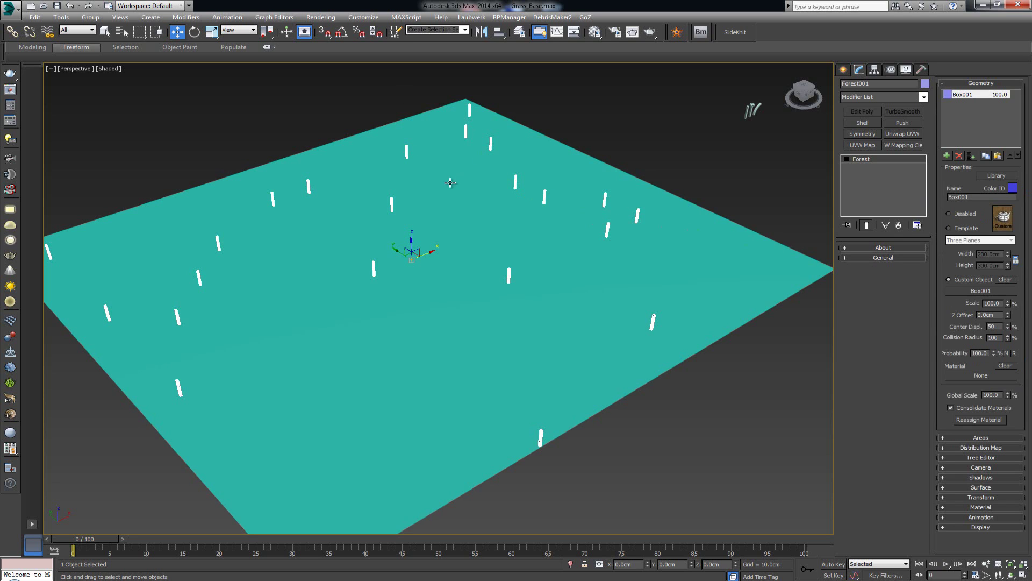
middle_click_drag(559, 168, 880, 129, "alt")
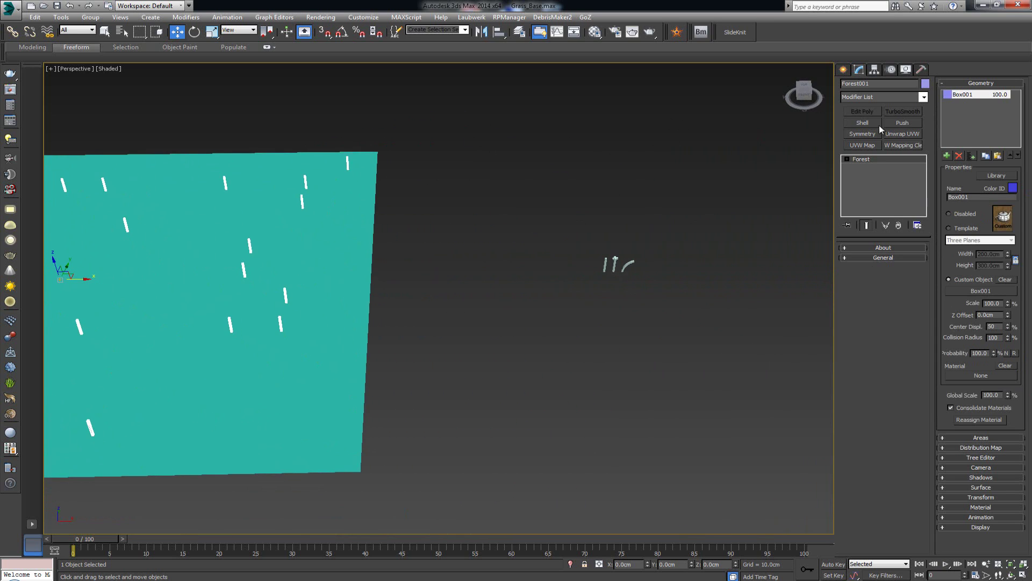
key("z")
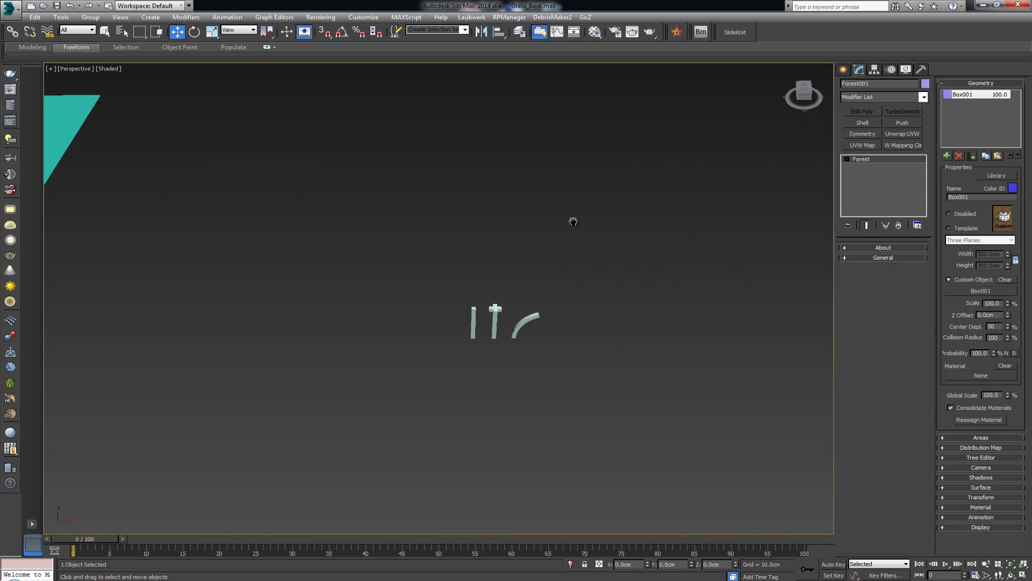
left_click(946, 156)
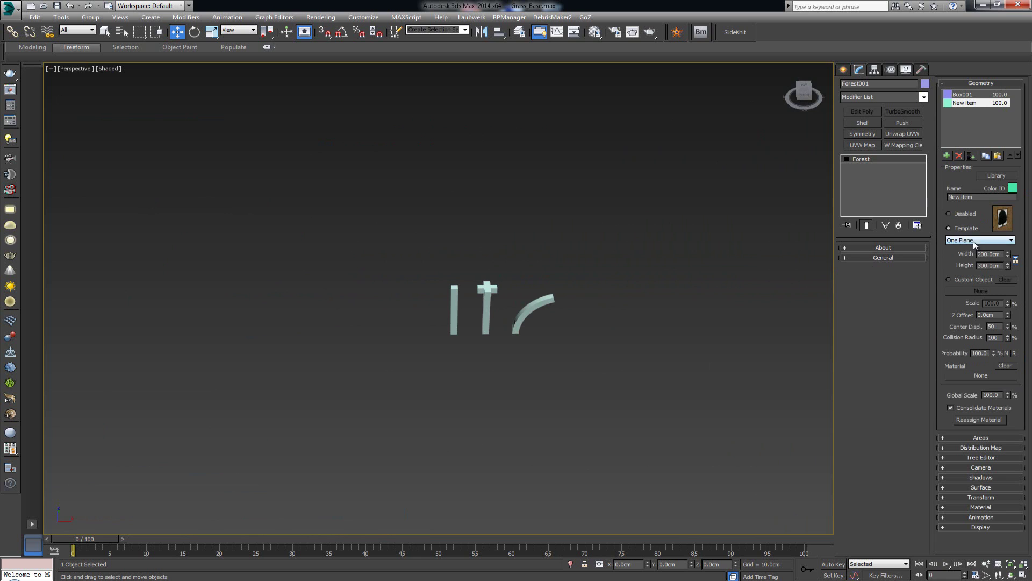
key("z")
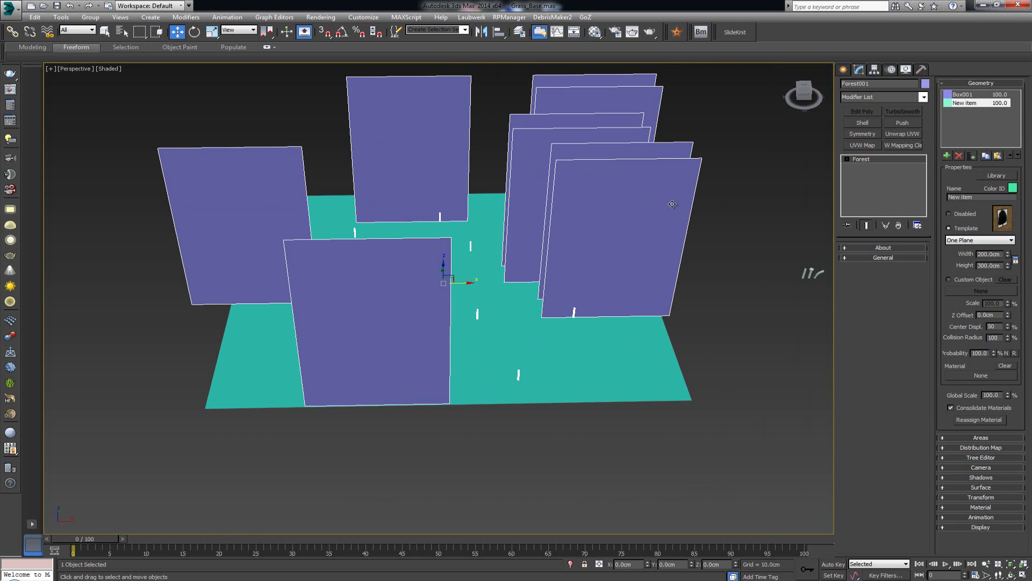
- Assign the cross-topped model Box002 as the second item's custom object and check the scattered copies on the ground plane
middle_click_drag(670, 180, 415, 154)
scroll(617, 182, "up", 6)
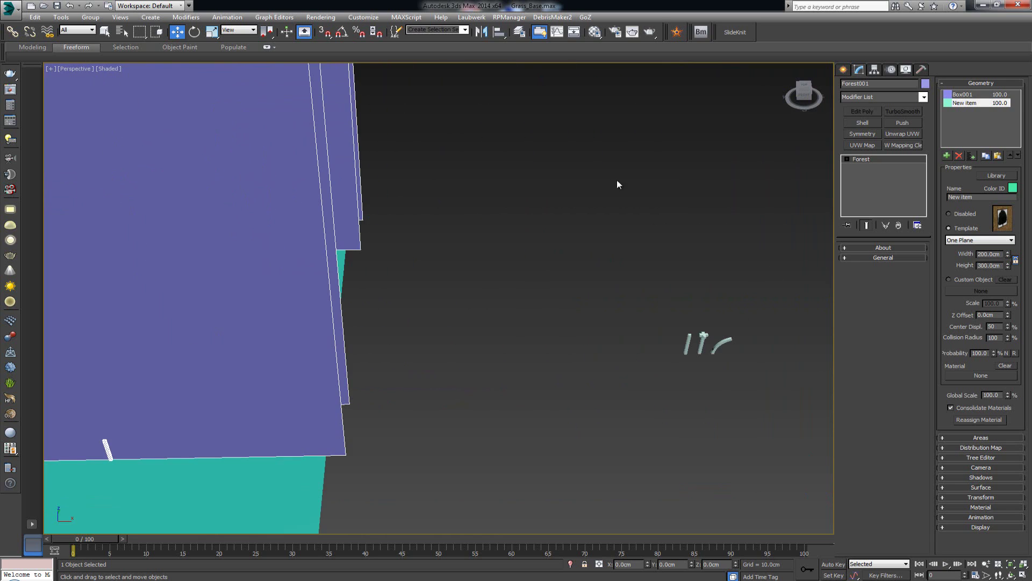
scroll(661, 312, "up", 3)
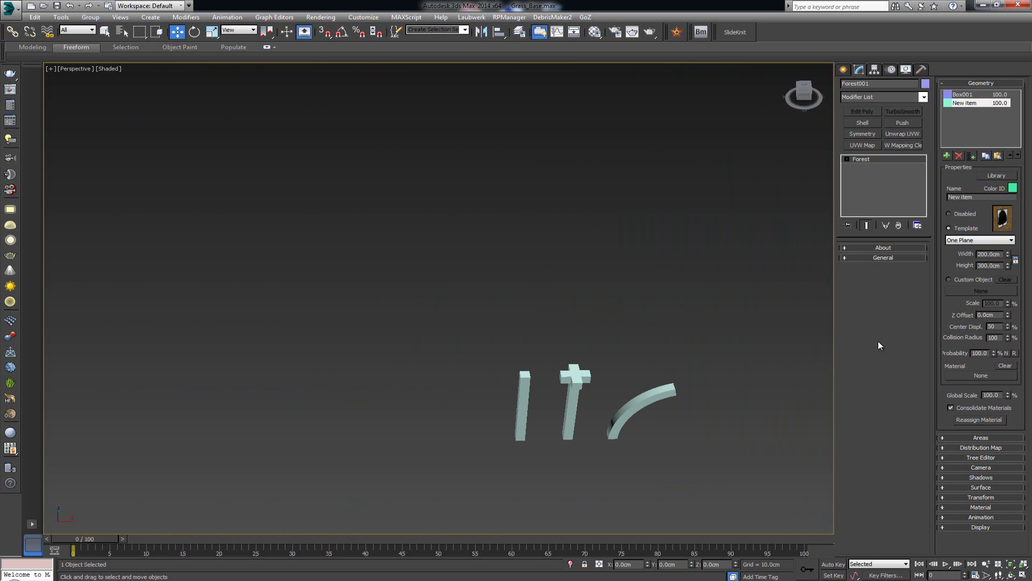
left_click(971, 280)
left_click(983, 291)
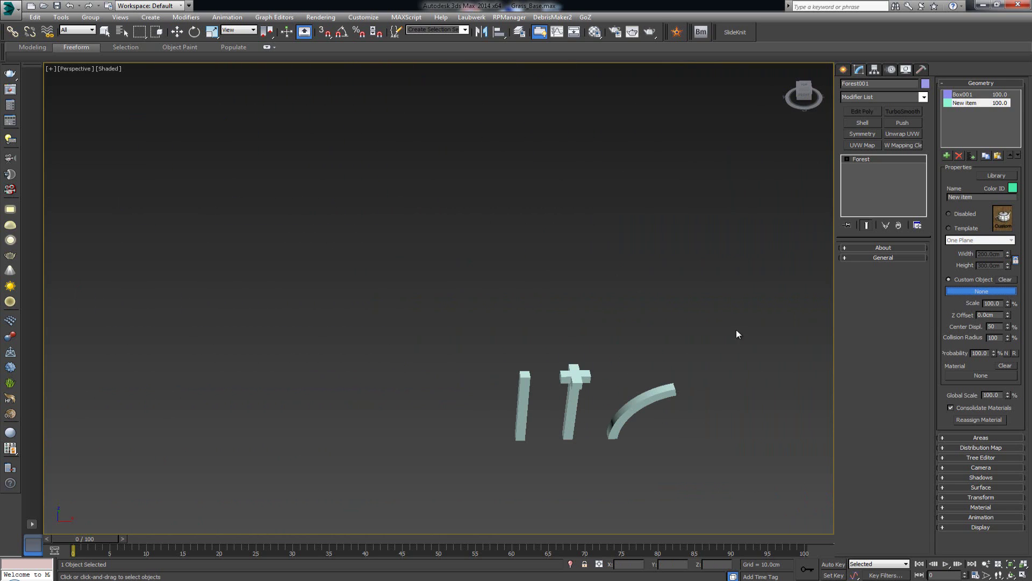
left_click(586, 376)
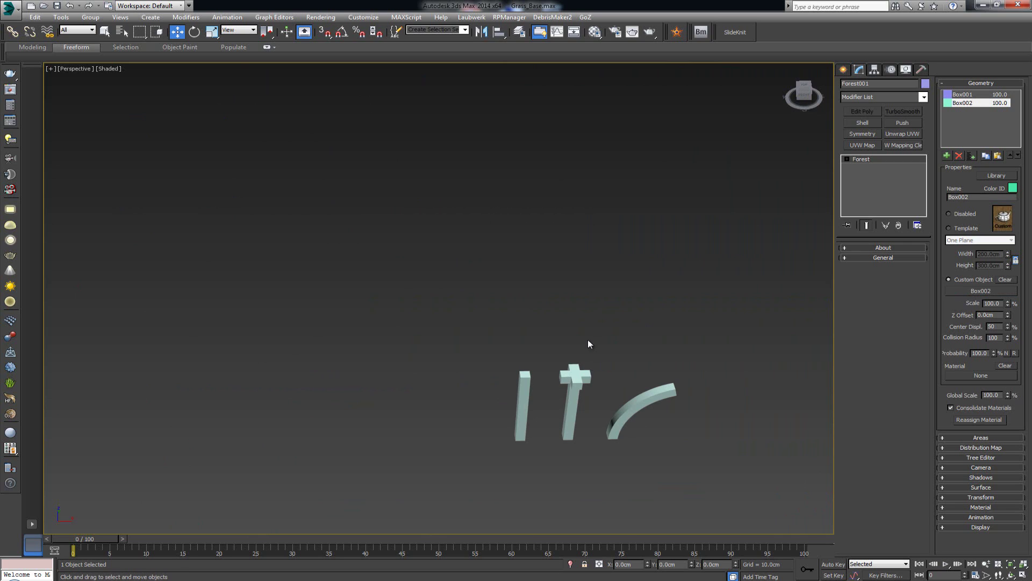
right_click(587, 334)
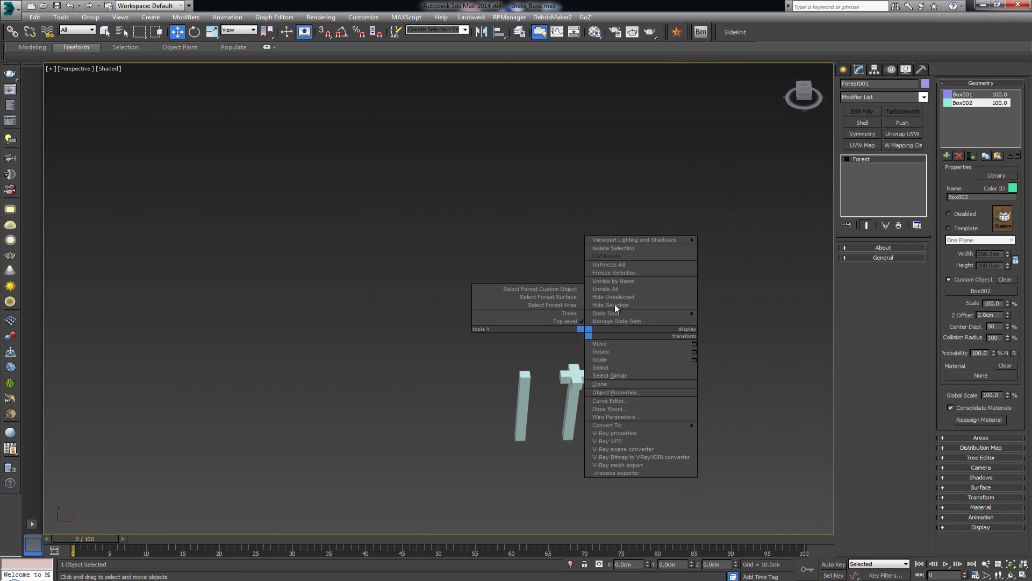
left_click(972, 98)
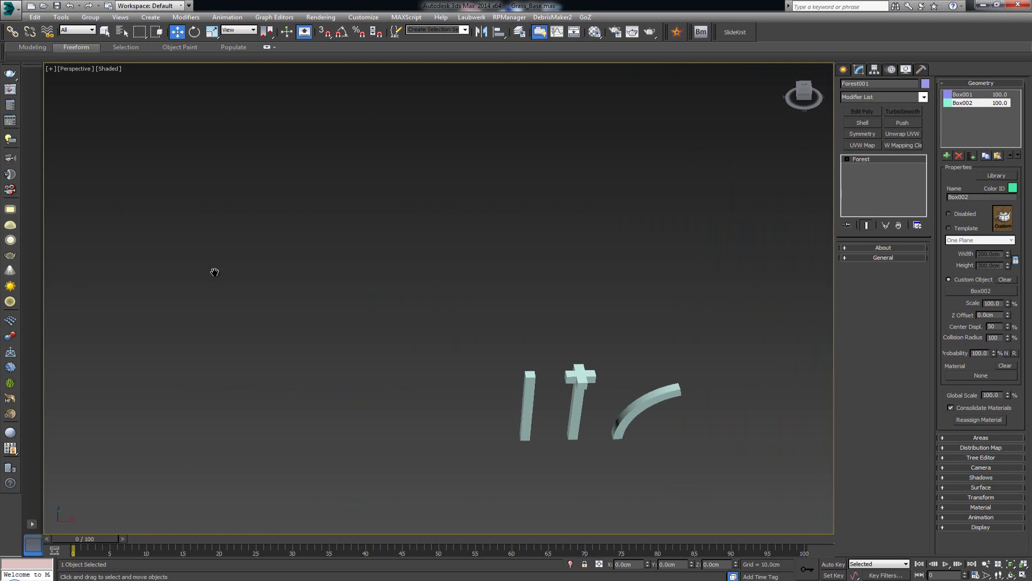
middle_click_drag(214, 272, 421, 247, "alt")
scroll(489, 261, "up", 6)
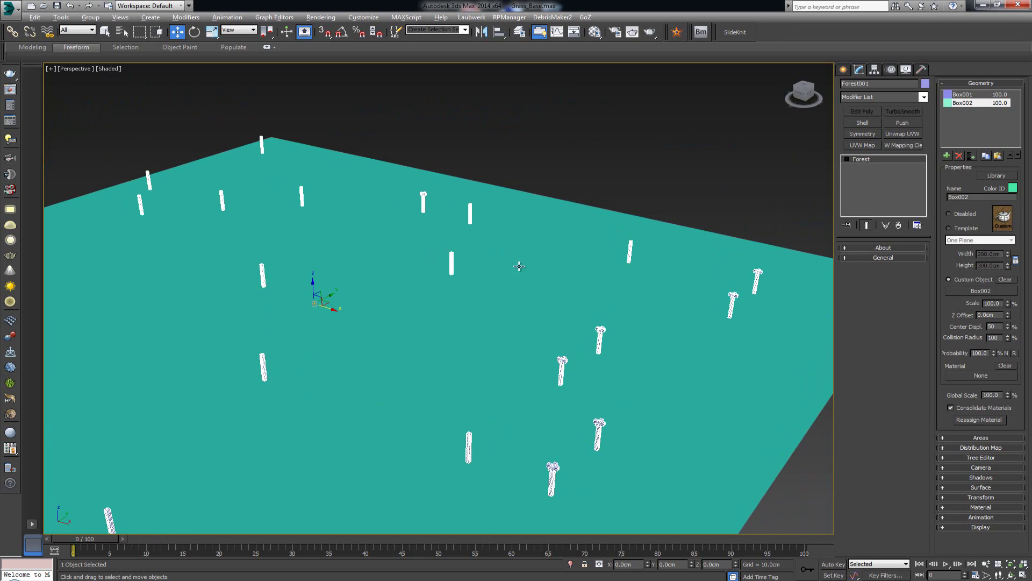
- Add a third geometry item with the curved model Box003 as its custom object and check the scattered mix
middle_click_drag(520, 267, 552, 323, "alt")
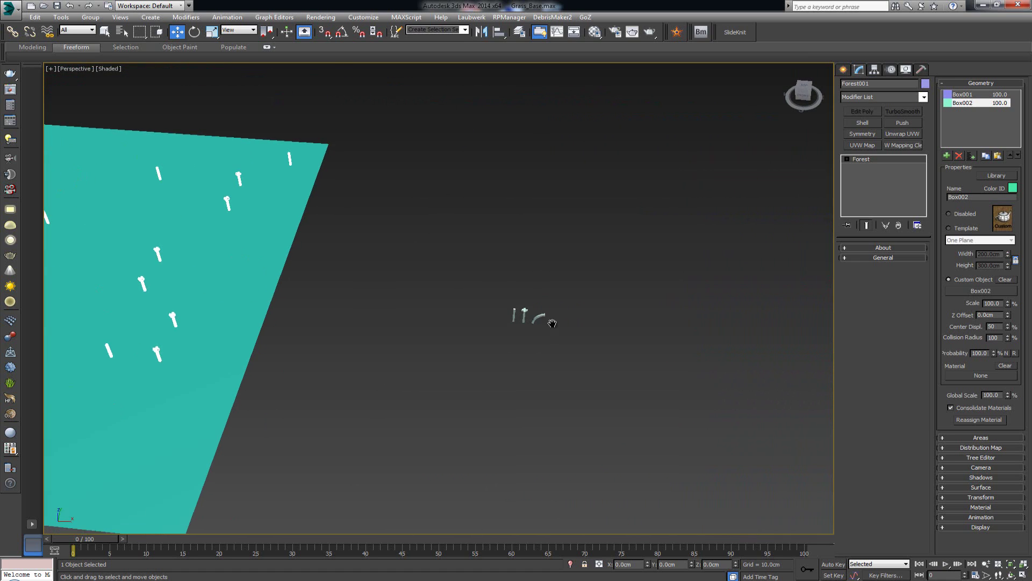
scroll(552, 322, "up", 5)
scroll(500, 257, "up", 3)
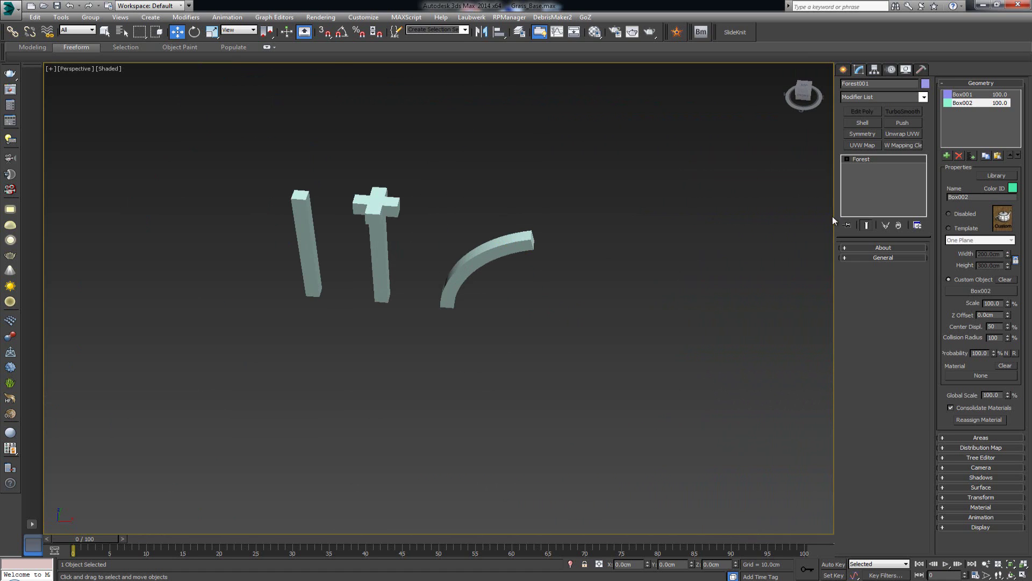
left_click(948, 156)
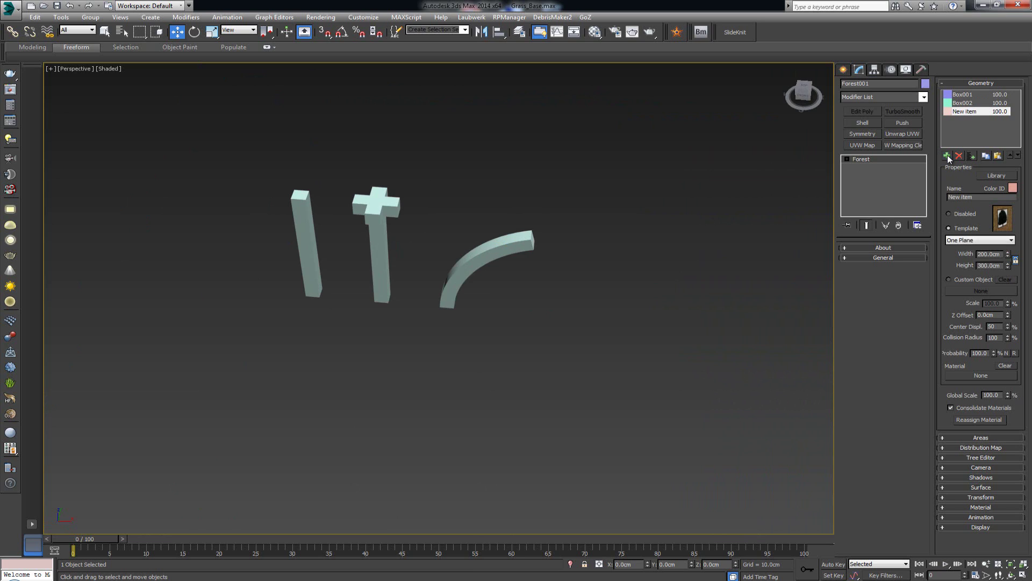
left_click(976, 291)
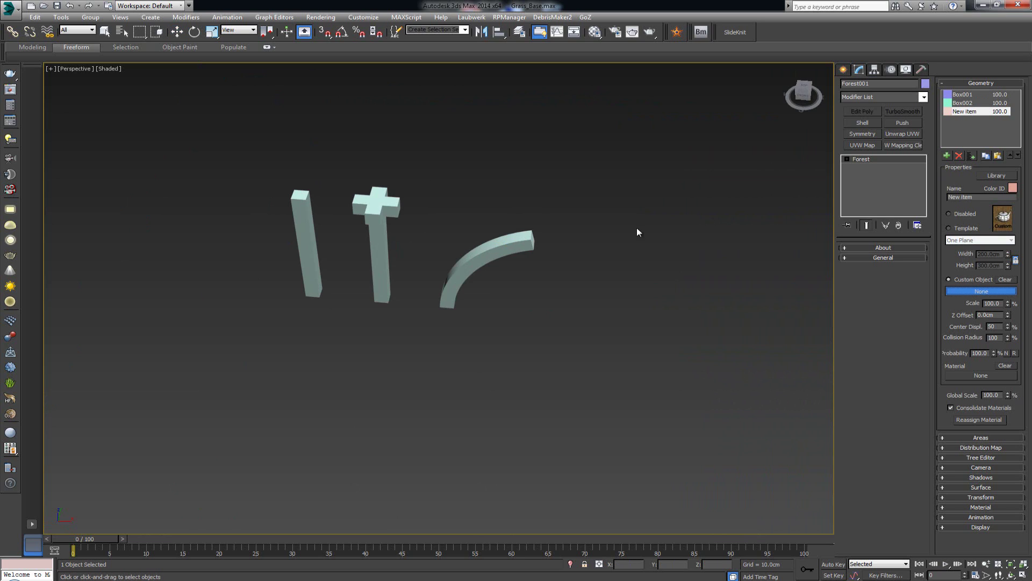
left_click(511, 239)
middle_click_drag(286, 227, 567, 237)
scroll(567, 241, "up", 2)
right_click(662, 181)
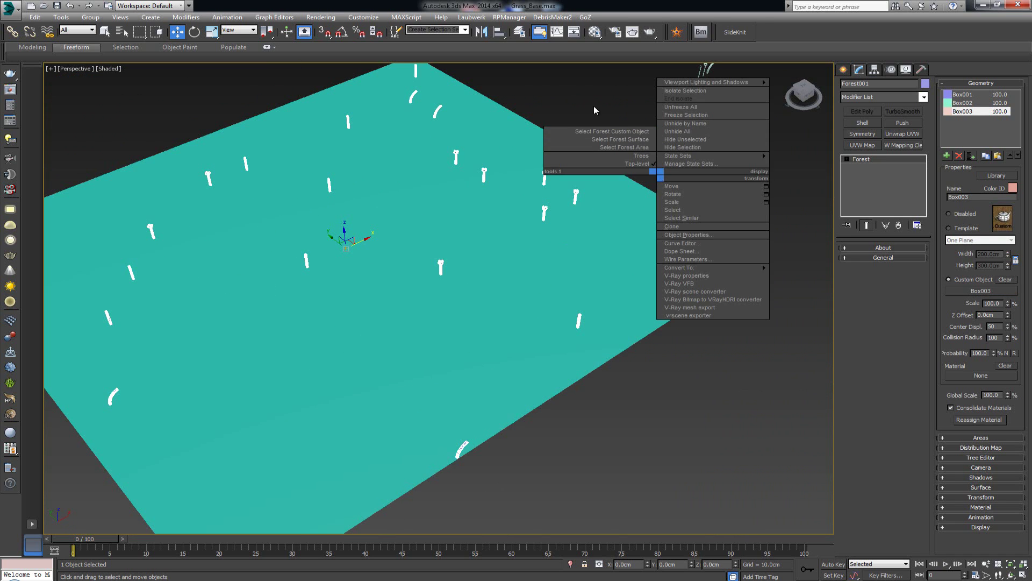
left_click(594, 105)
scroll(606, 132, "down", 2)
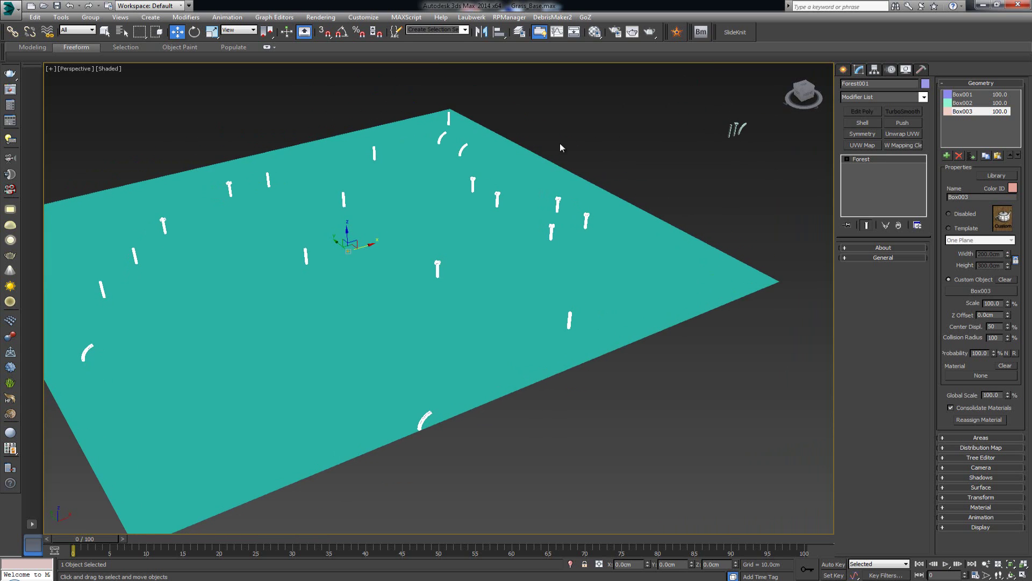
middle_click_drag(389, 154, 514, 149)
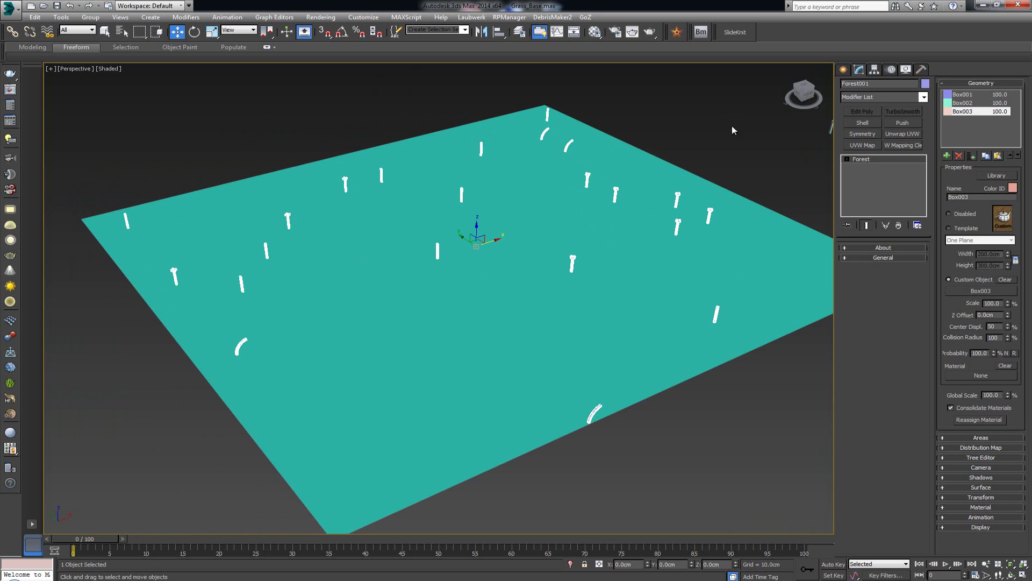
- Set the Forest object's distribution map density to 1000 cm in X units and deselect the object to check the scatter
left_click(992, 84)
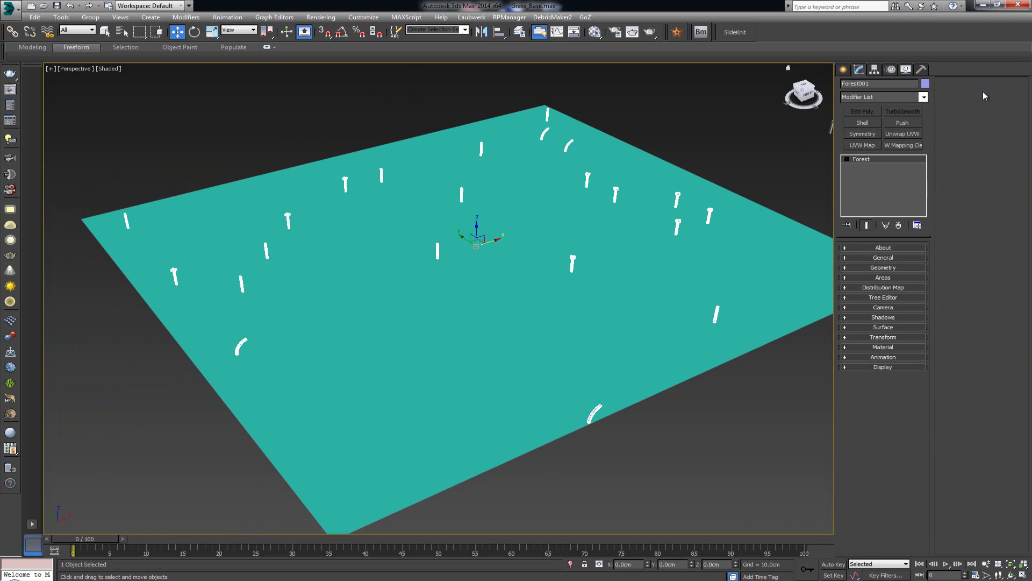
left_click(899, 289)
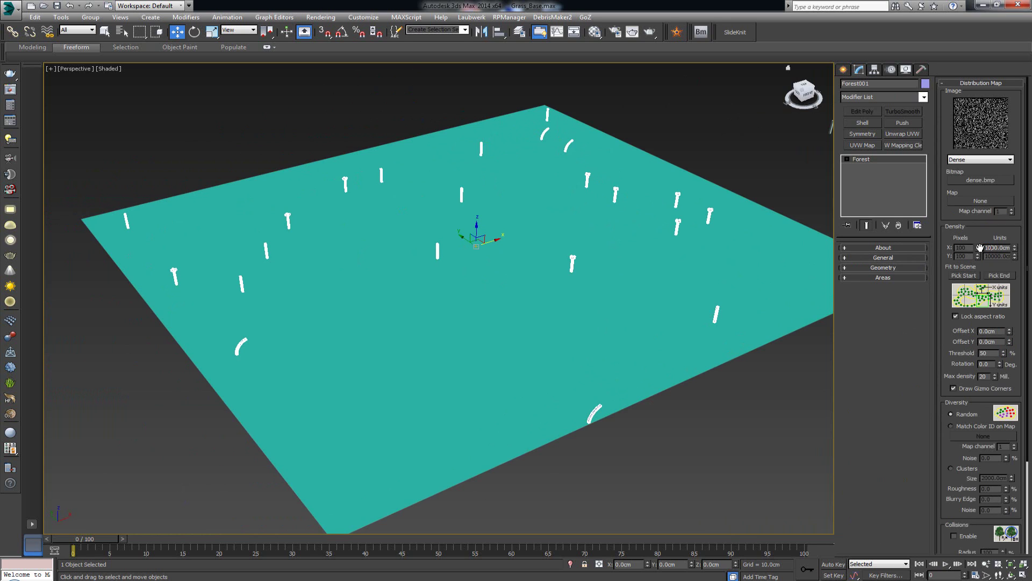
key("Return")
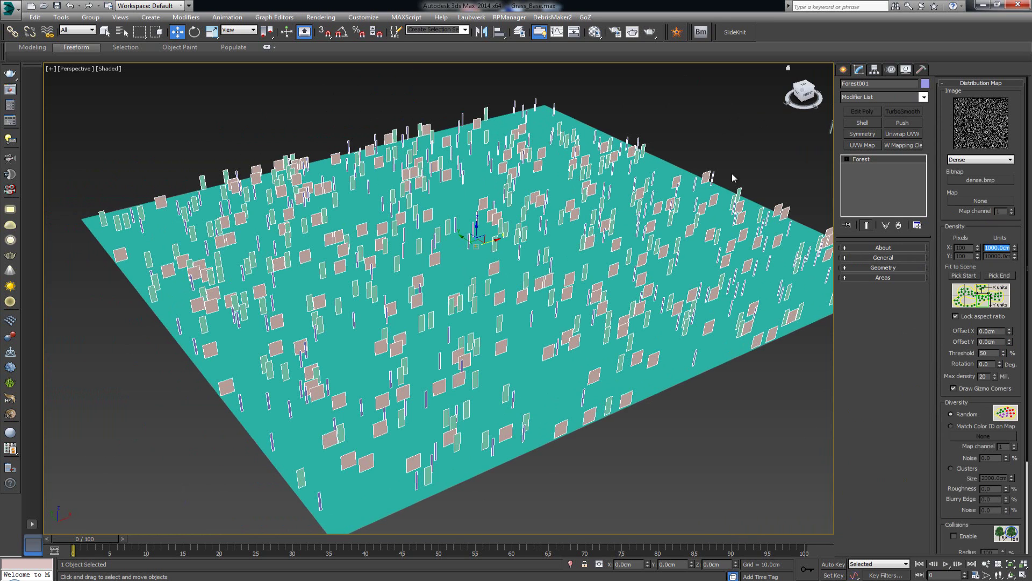
left_click(698, 127)
mouse_move(530, 156)
middle_mouse_down("alt")
mouse_move(544, 191)
mouse_move(566, 166)
mouse_move(534, 156)
middle_mouse_up("alt")
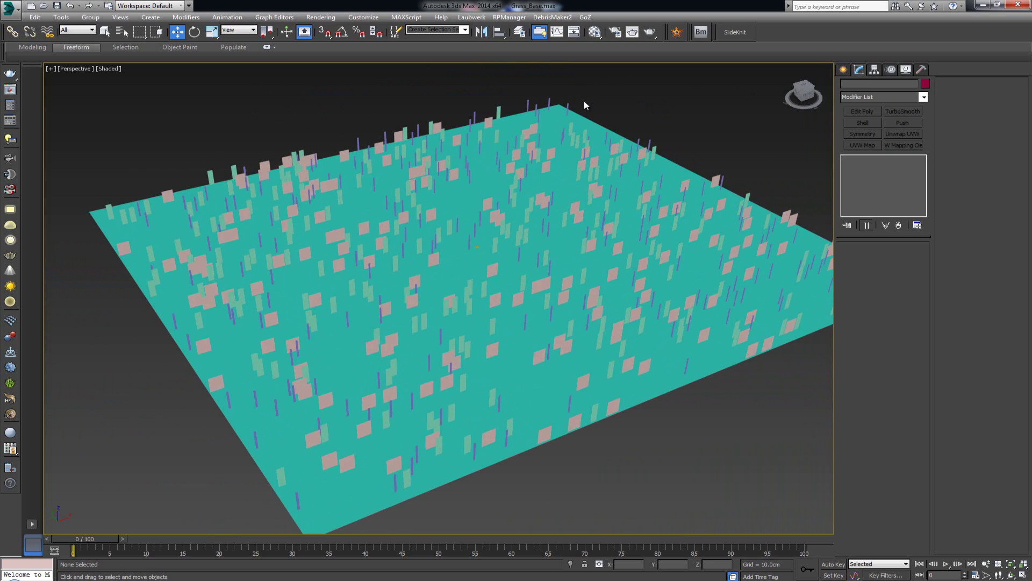
- Reselect the Forest object, render a closer perspective view of the scattered models, inspect the image and close the render
left_click(333, 238)
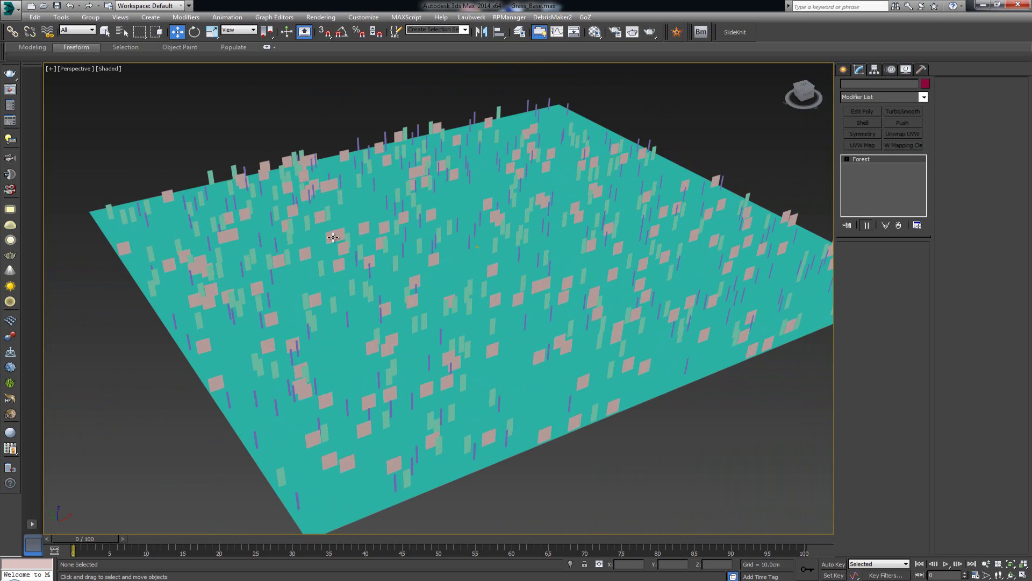
middle_click_drag(617, 154, 487, 182, "alt")
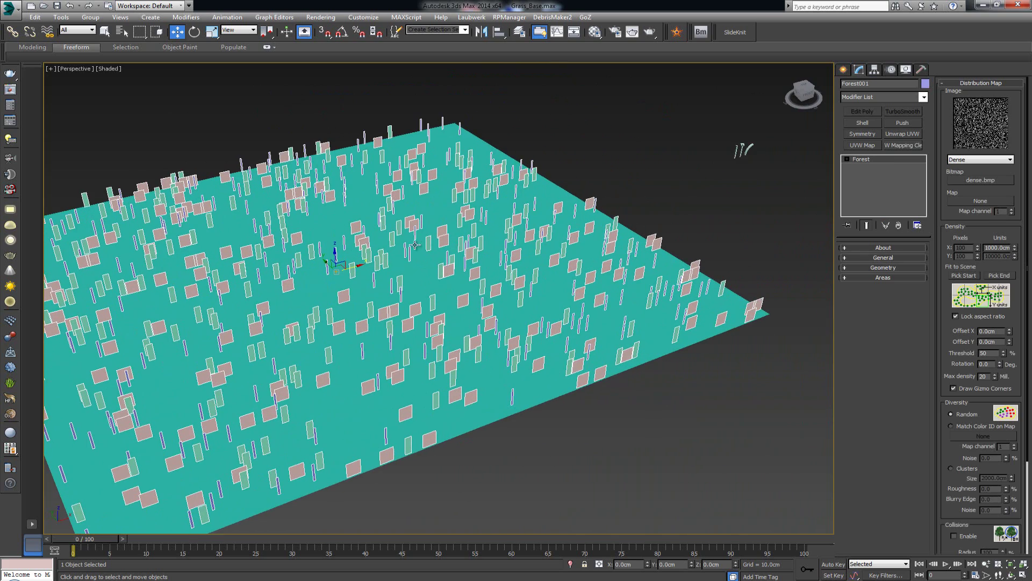
middle_click_drag(423, 229, 516, 209)
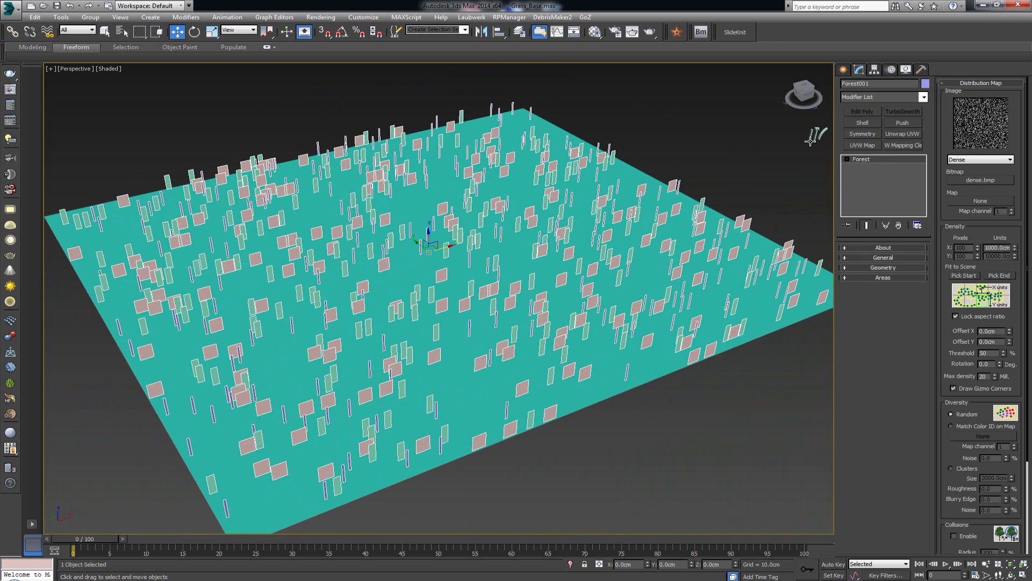
middle_click_drag(473, 193, 485, 182)
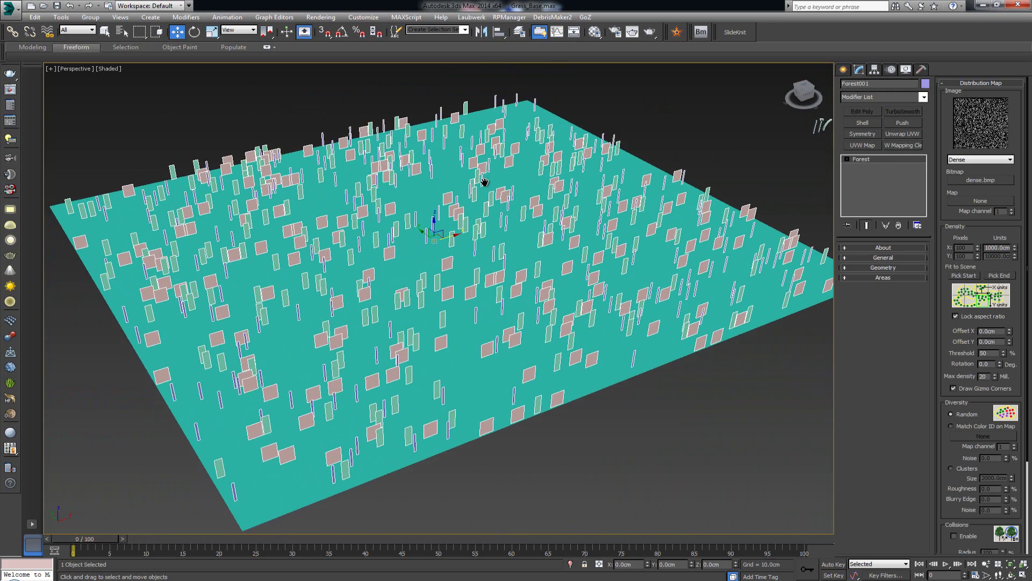
scroll(485, 182, "up", 3)
middle_click_drag(487, 223, 486, 223, "alt")
middle_click_drag(396, 232, 417, 250, "alt")
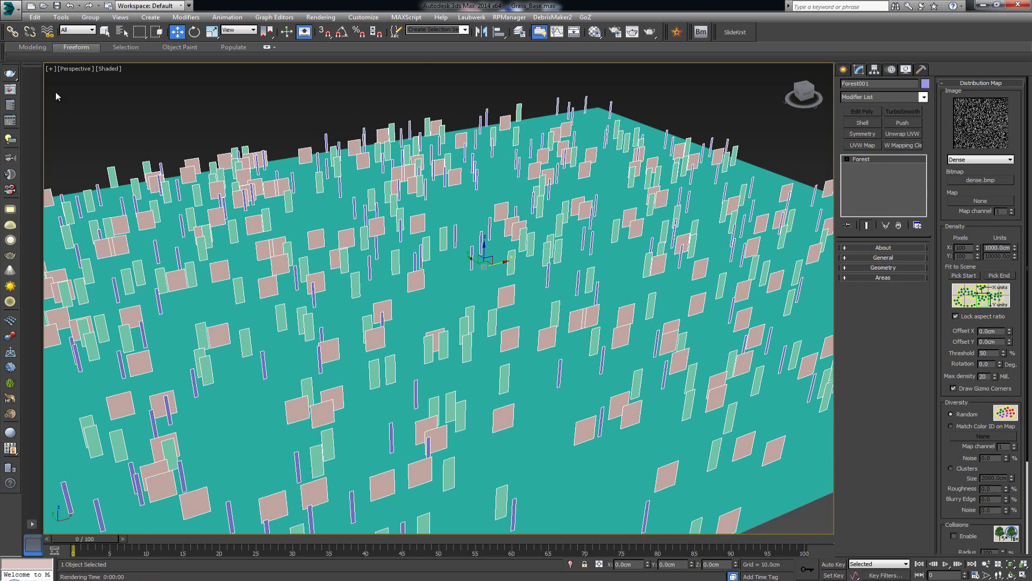
left_click(9, 72)
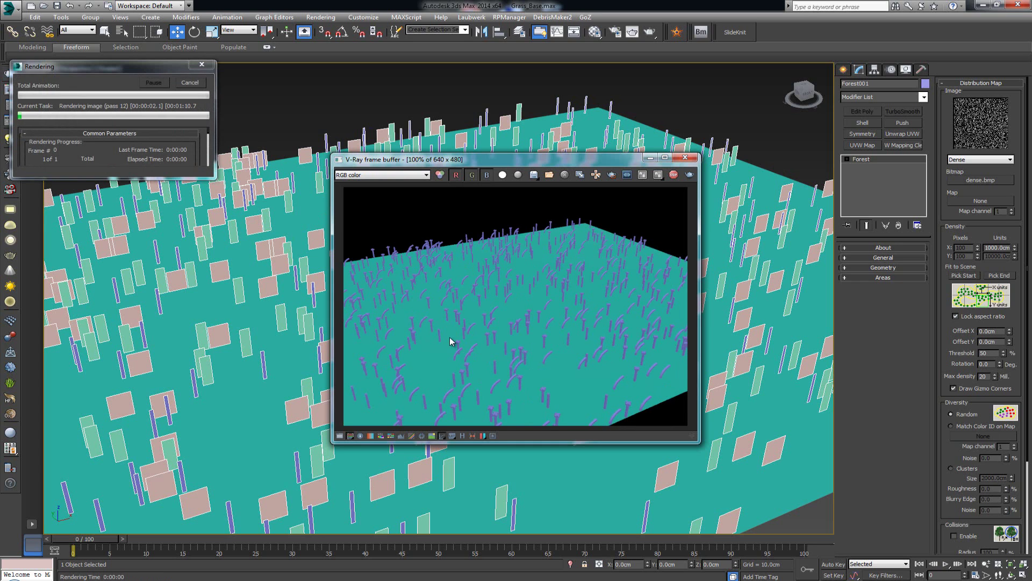
scroll(474, 312, "up", 2)
scroll(473, 315, "down", 1)
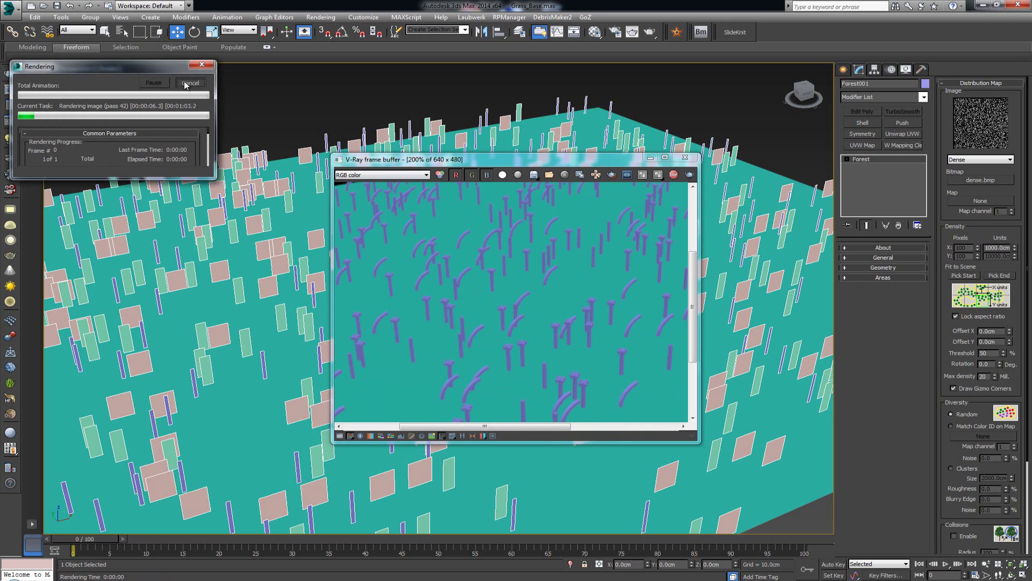
left_click(685, 157)
- Set the Forest distribution density to 300 cm in X units and deselect the object
scroll(530, 186, "down", 5)
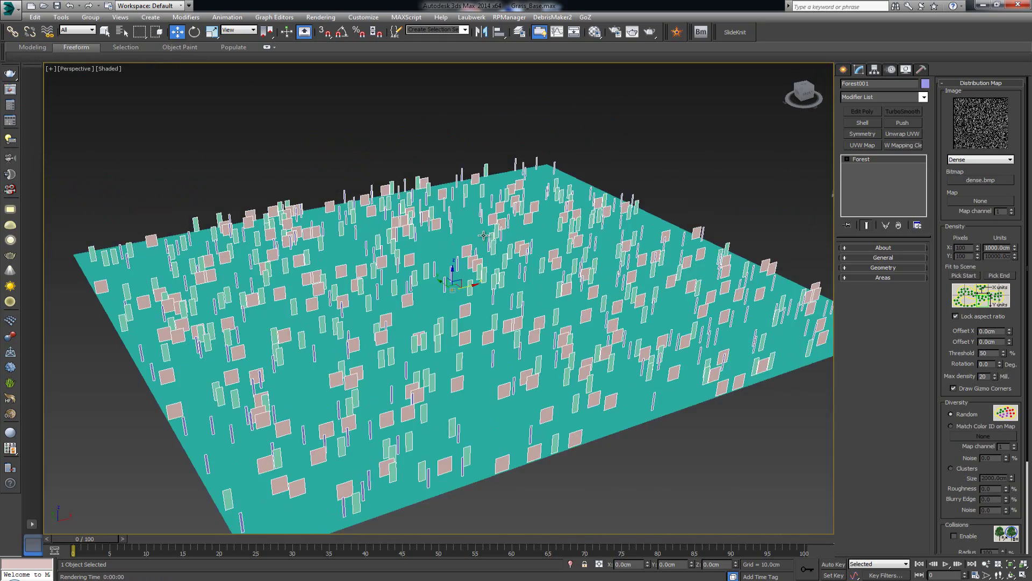
middle_click_drag(454, 272, 509, 260, "alt")
scroll(440, 267, "up", 2)
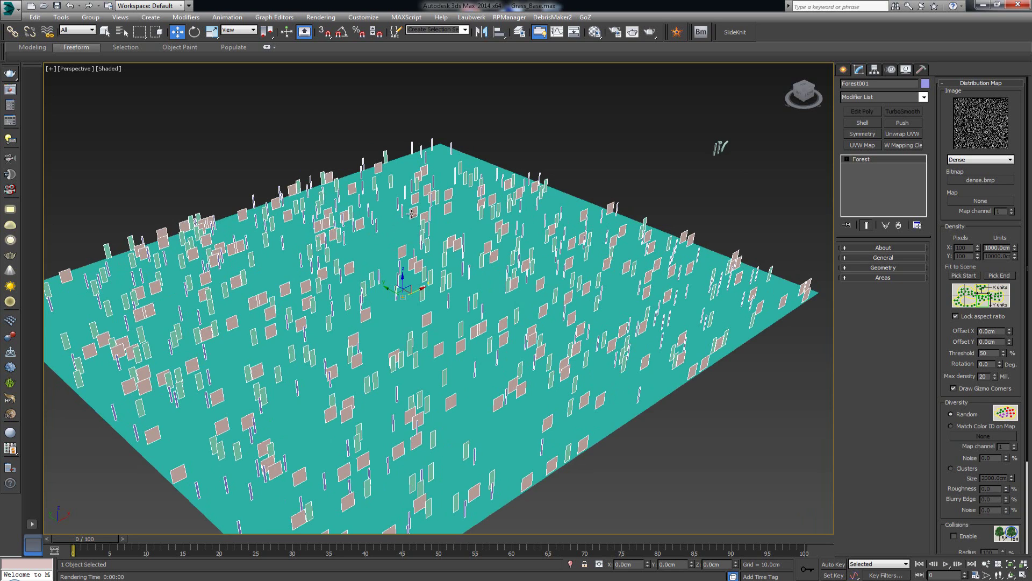
left_click_drag(996, 248, 984, 248)
left_click(994, 248)
type("30")
key("Return")
left_click(618, 158)
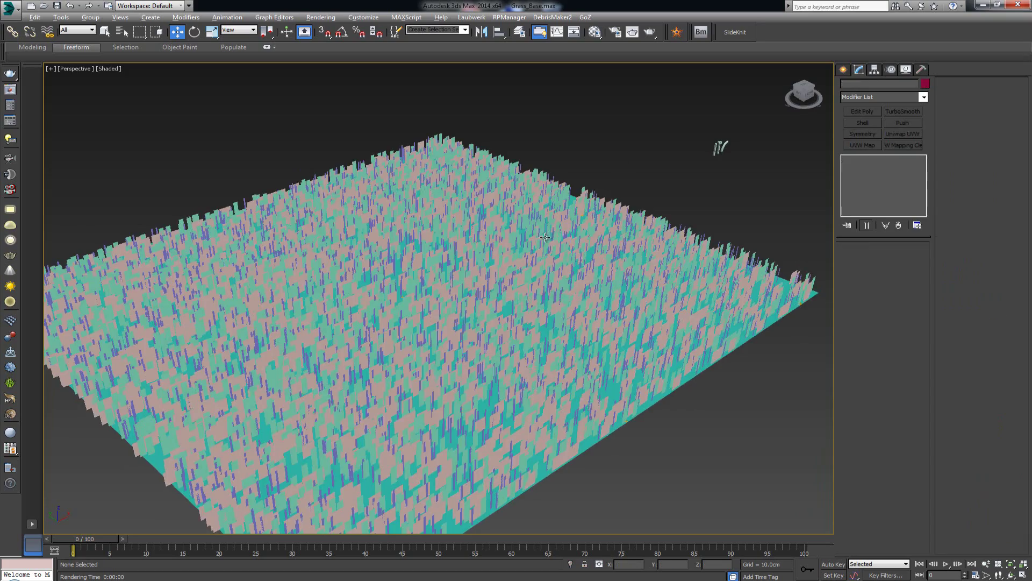
- Test-render the 300 cm scatter from a lower, closer perspective angle, inspect the coverage, and stop the render
middle_click_drag(545, 237, 491, 245, "alt")
scroll(518, 226, "up", 3)
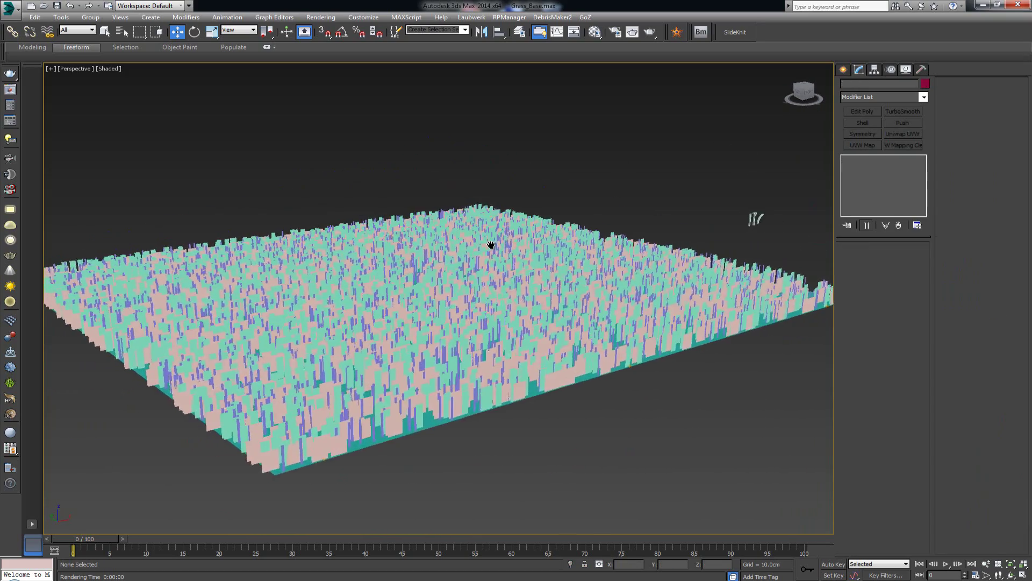
scroll(491, 246, "up", 3)
scroll(554, 240, "up", 4)
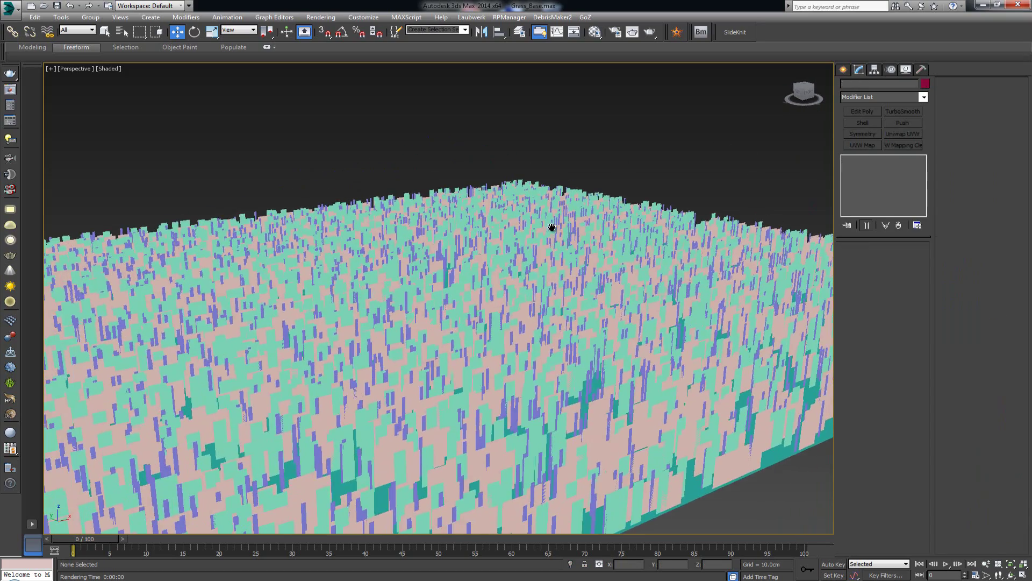
scroll(551, 227, "up", 3)
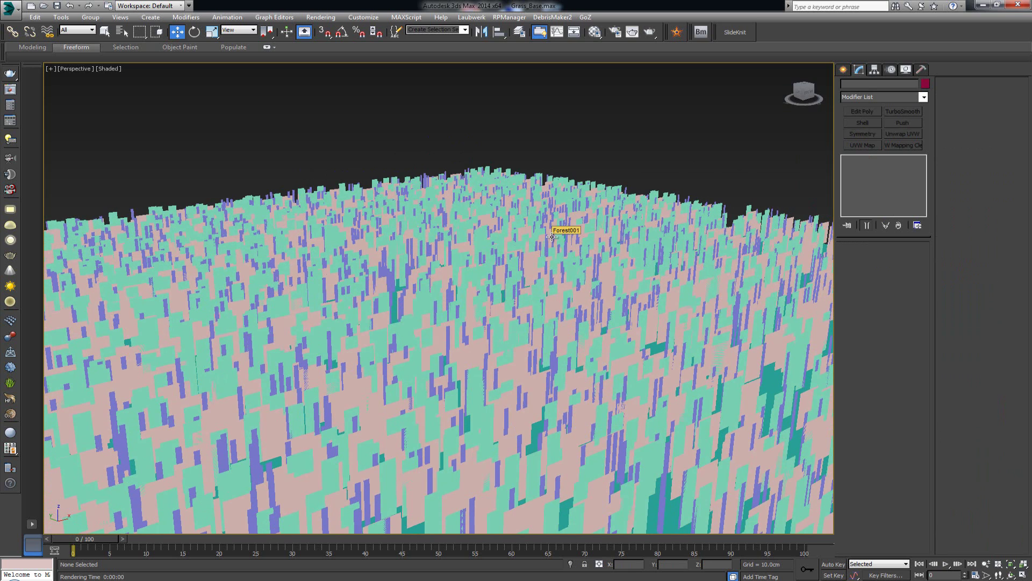
key("shift+q")
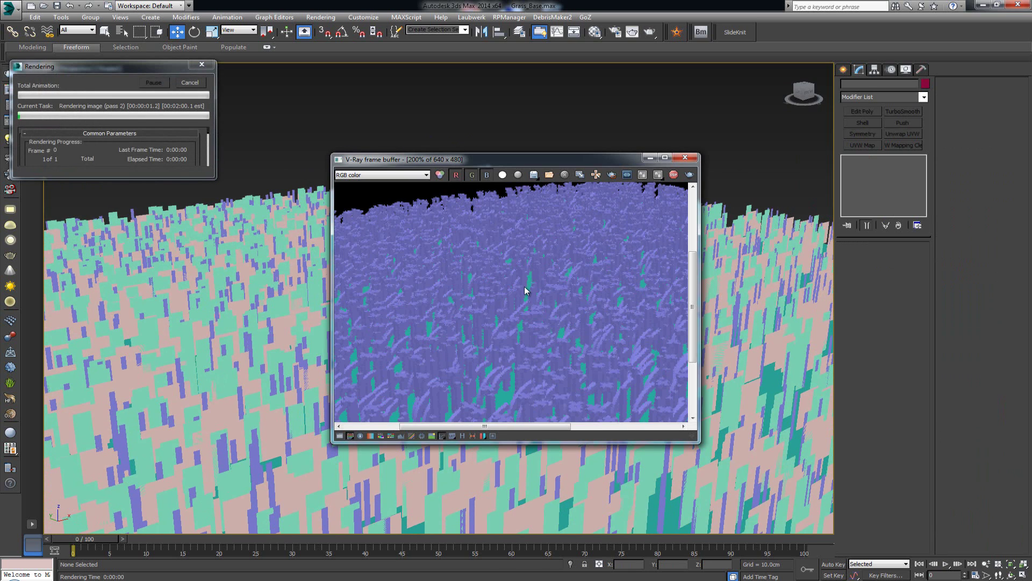
scroll(533, 303, "down", 1)
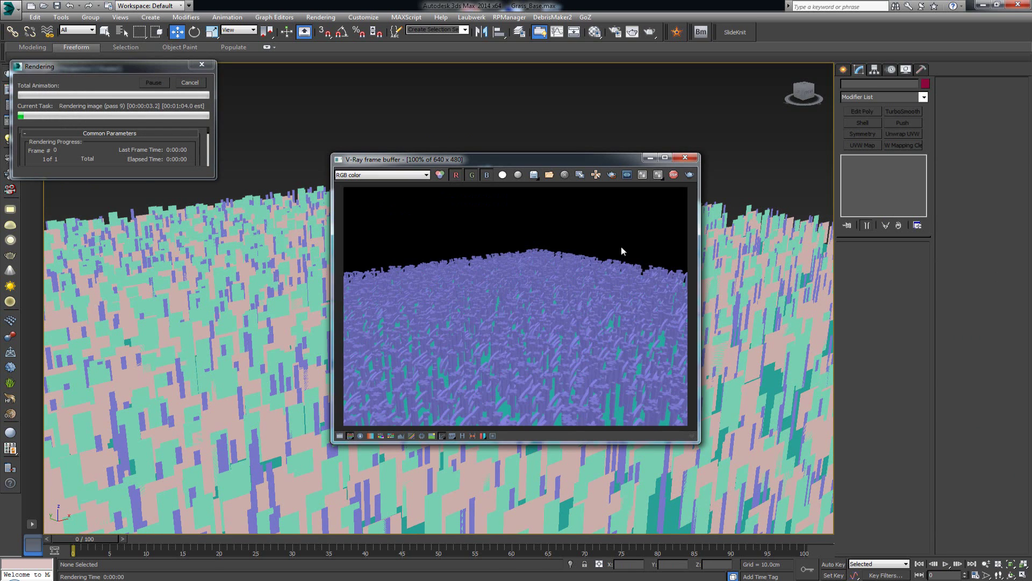
left_click(685, 158)
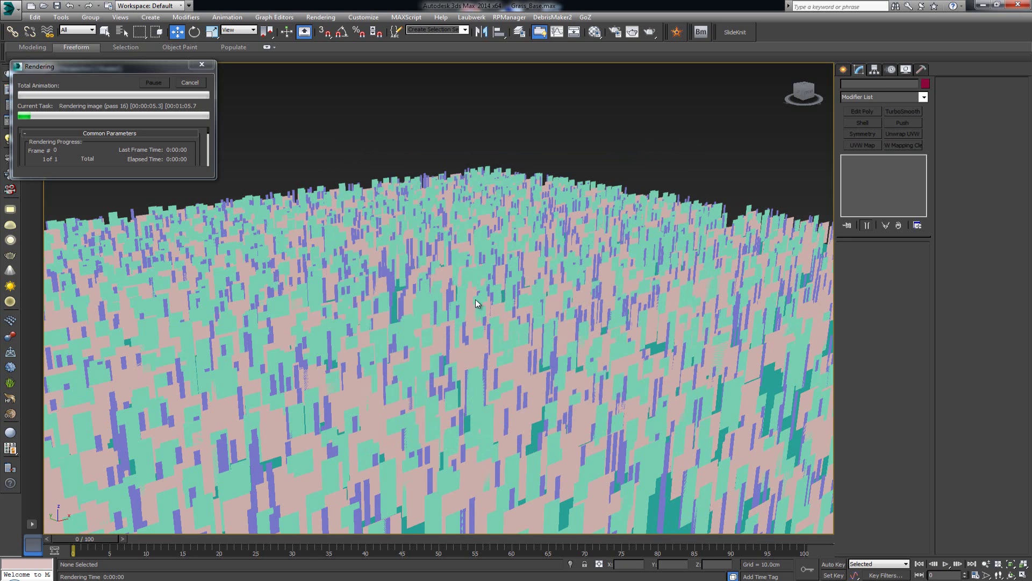
left_click(190, 82)
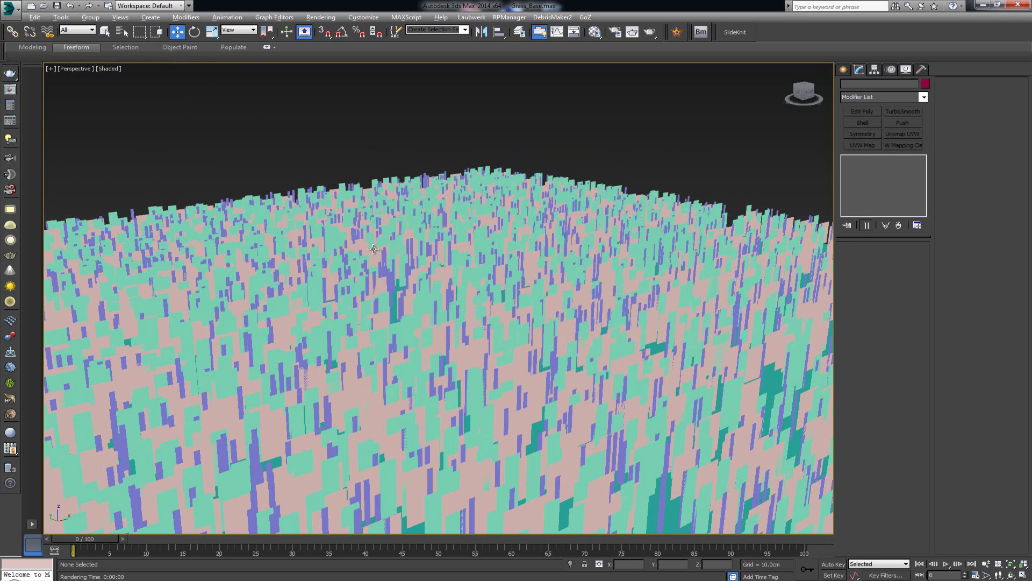
- Render a near-ground-level close-up of the scattered models, stop it partway and close the frame buffer
middle_click_drag(374, 249, 373, 235, "alt")
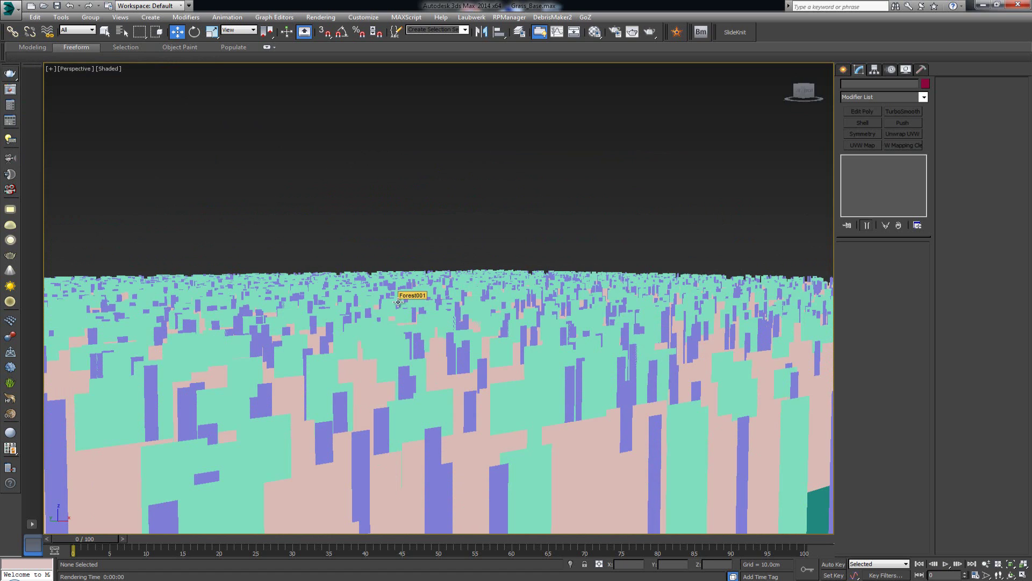
key("shift+q")
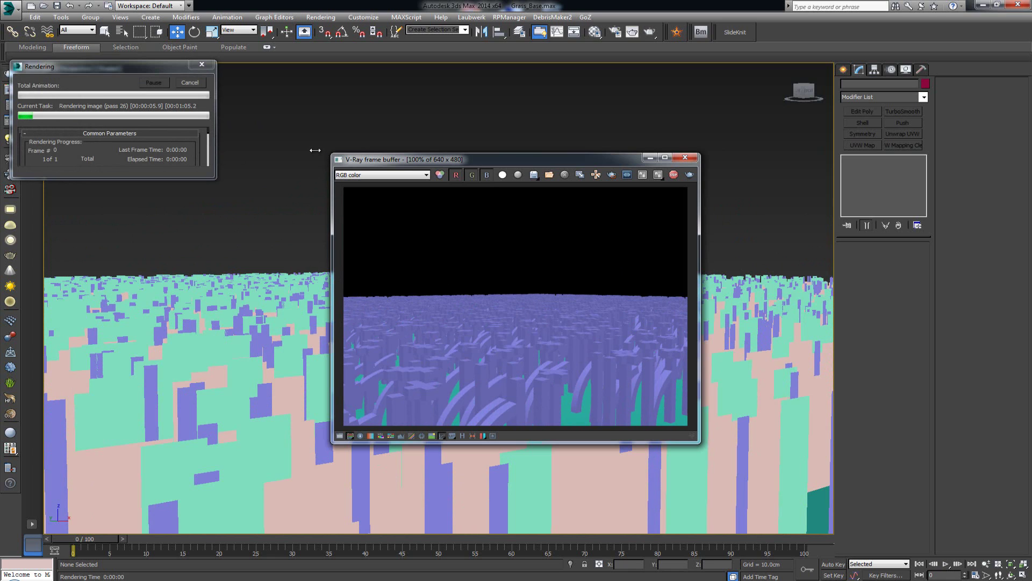
left_click(191, 83)
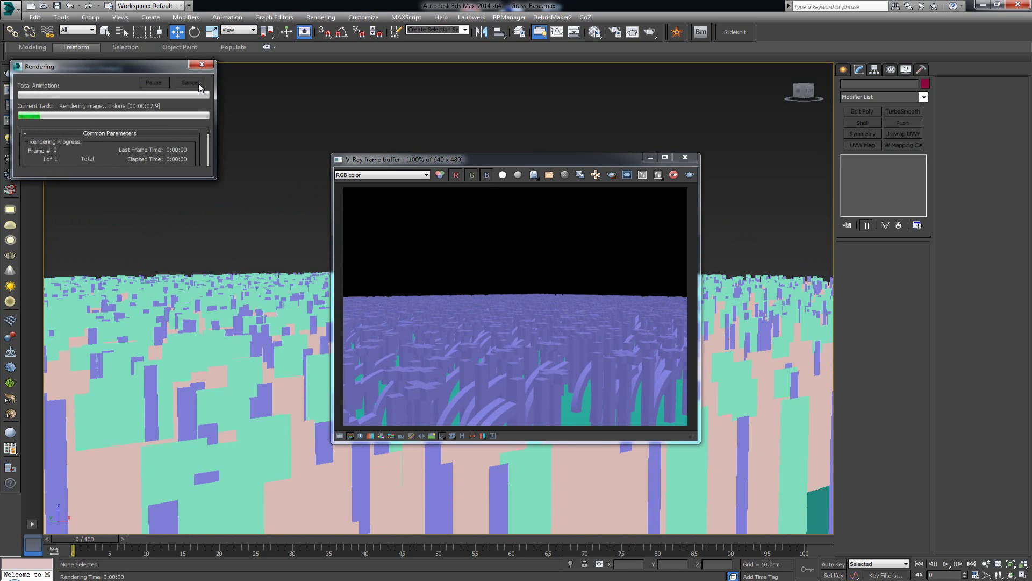
left_click(685, 159)
- Reselect the Forest object from an elevated view and review the Diversity and Collisions settings of its distribution map
scroll(460, 230, "down", 10)
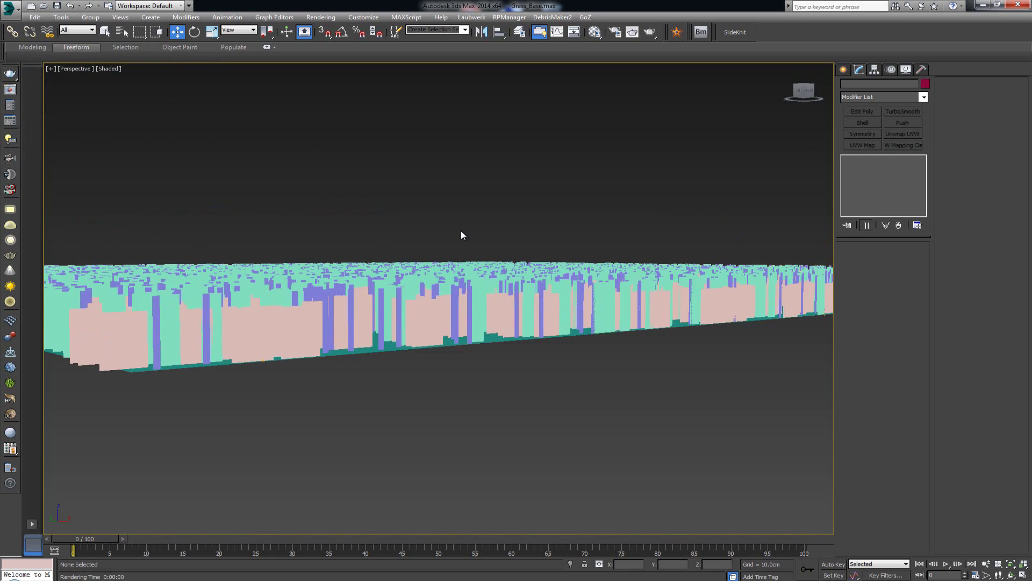
middle_click_drag(456, 208, 330, 157, "alt")
scroll(330, 158, "up", 5)
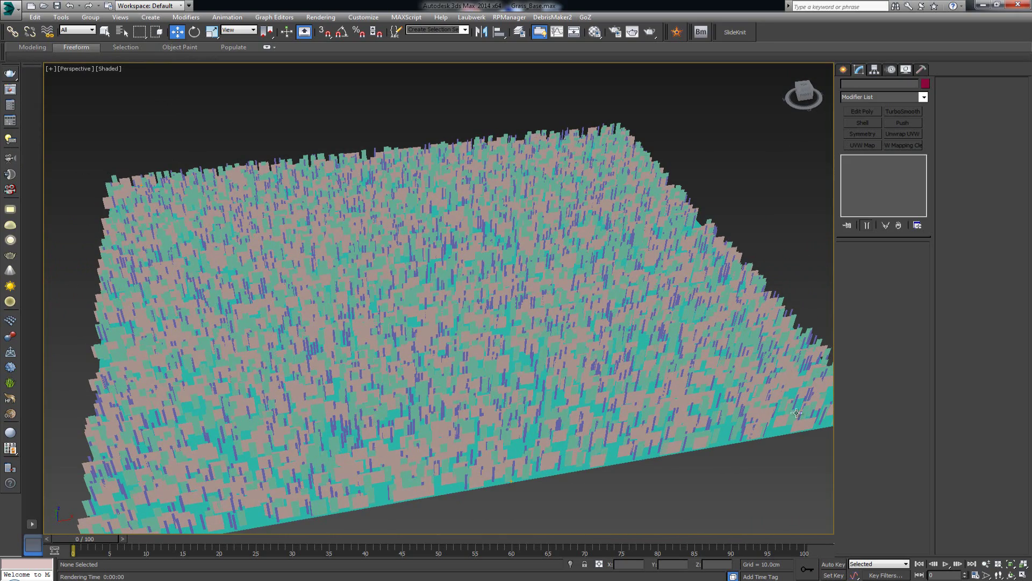
middle_click_drag(449, 326, 442, 294, "alt")
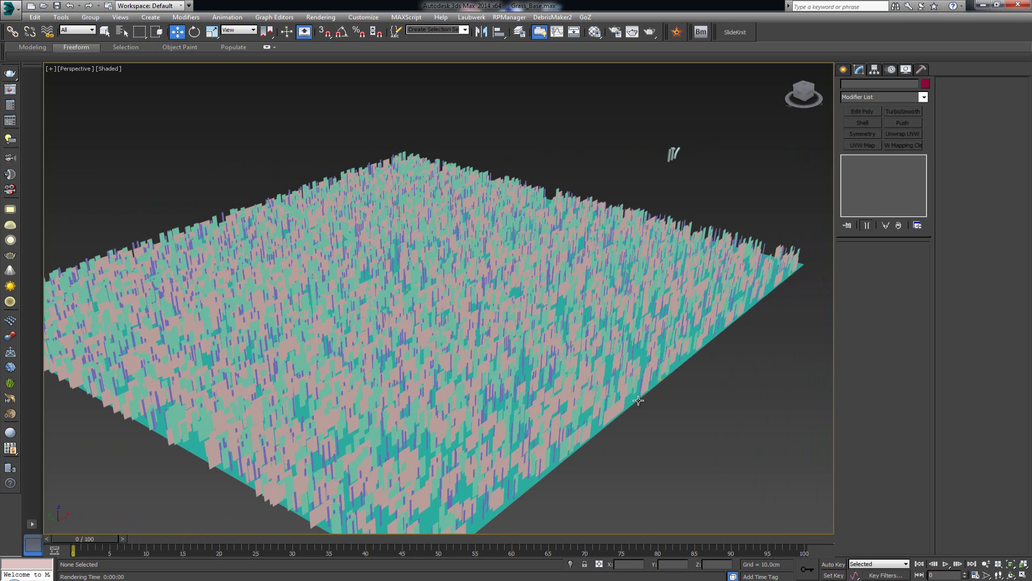
left_click(623, 214)
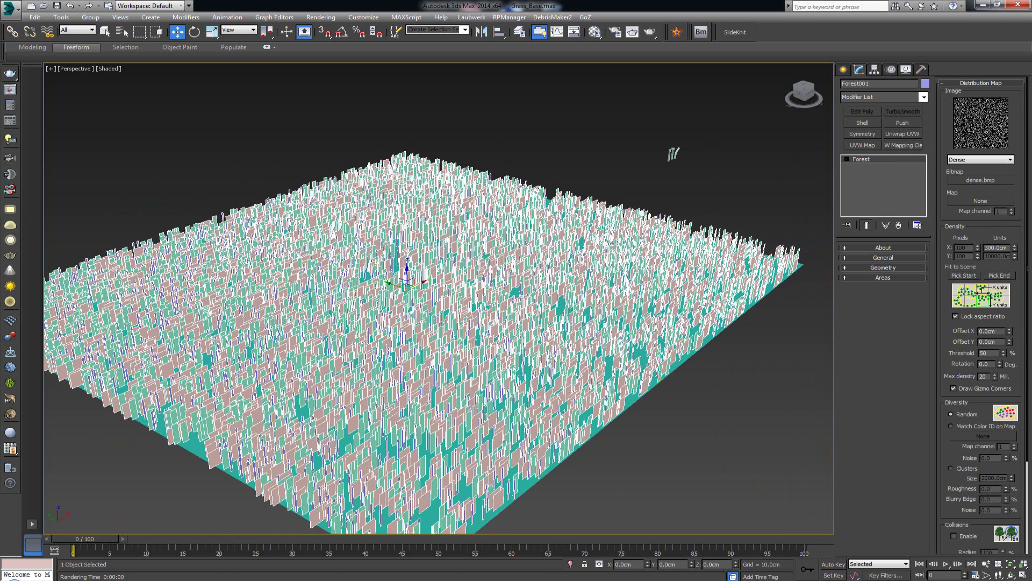
scroll(981, 323, "down", 3)
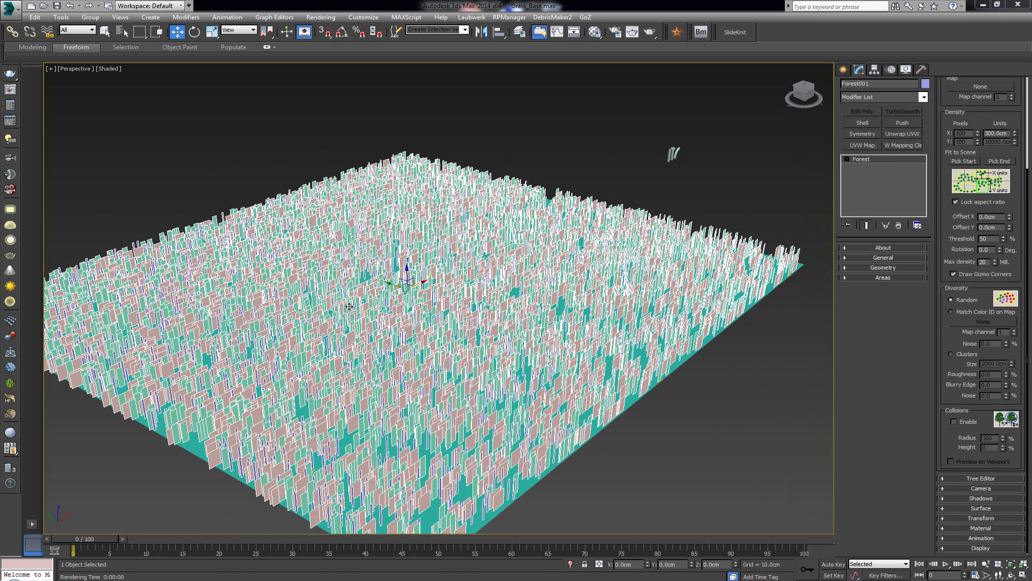
- Render an elevated close-up of the selected Forest scatter, close the frame buffer and inspect the coverage in the viewport
middle_click_drag(349, 307, 348, 334, "alt")
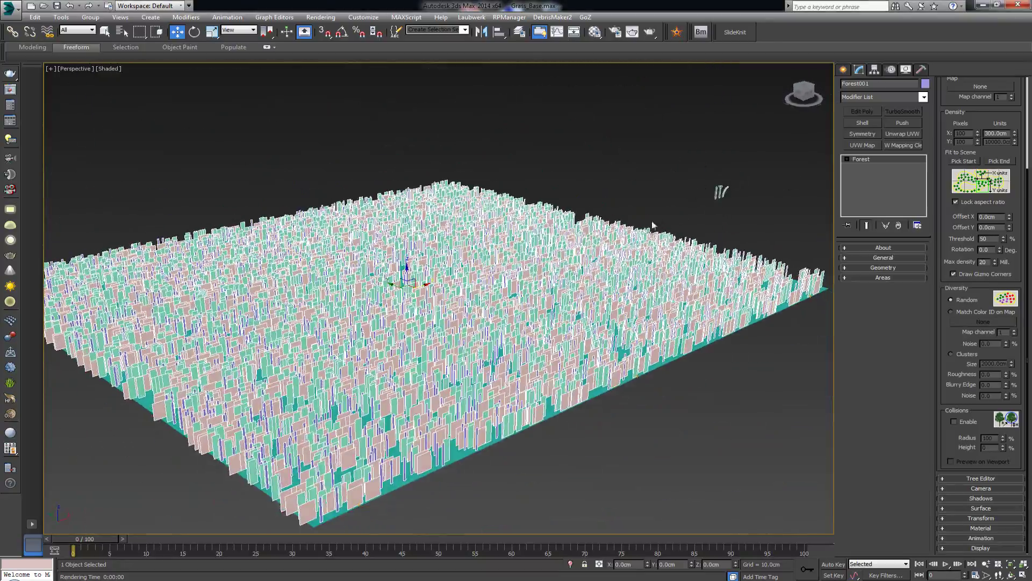
scroll(564, 226, "up", 2)
scroll(446, 279, "up", 4)
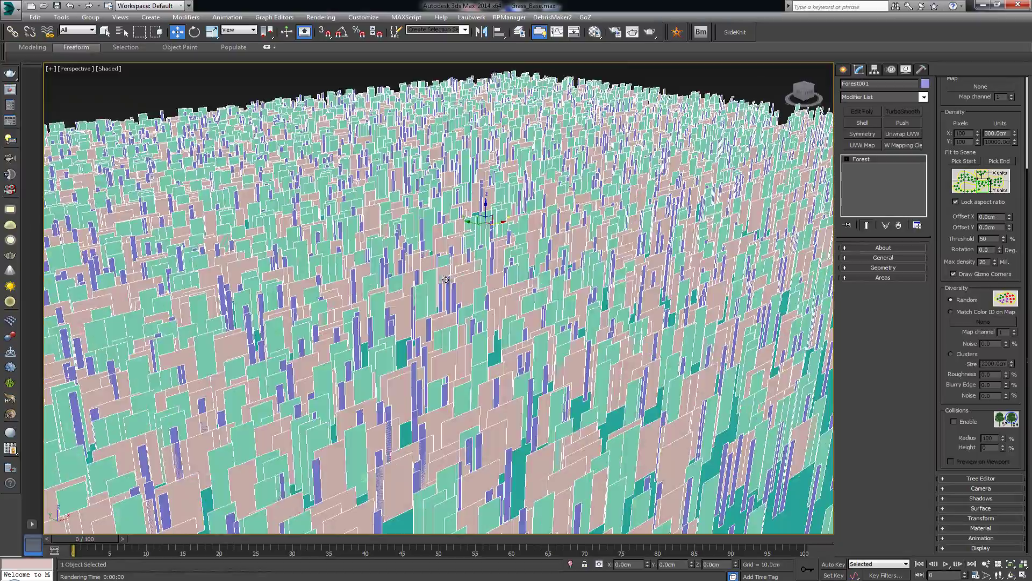
mouse_move(418, 297)
middle_mouse_down("alt")
mouse_move(384, 302)
mouse_move(421, 296)
middle_mouse_up("alt")
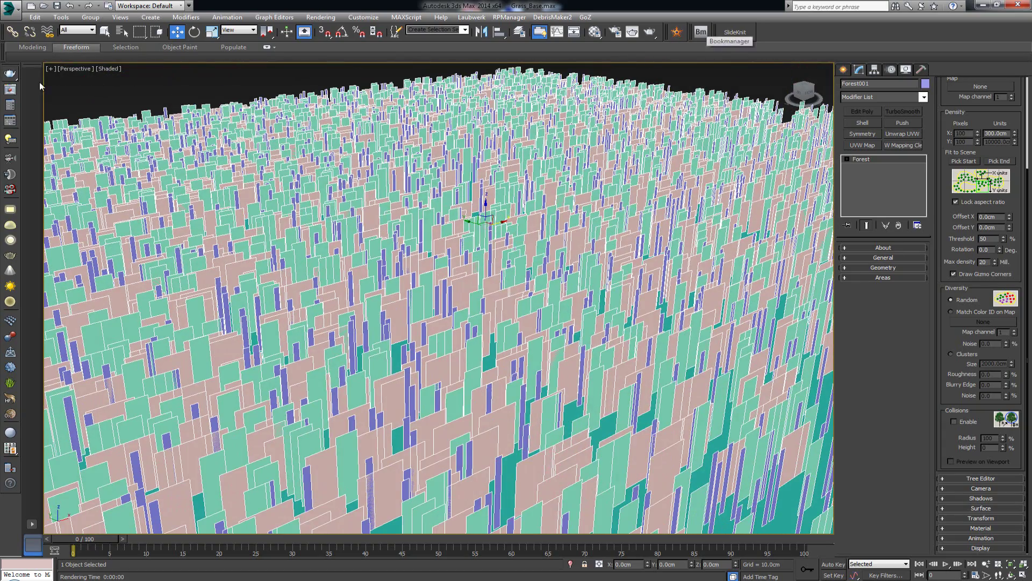
left_click(11, 74)
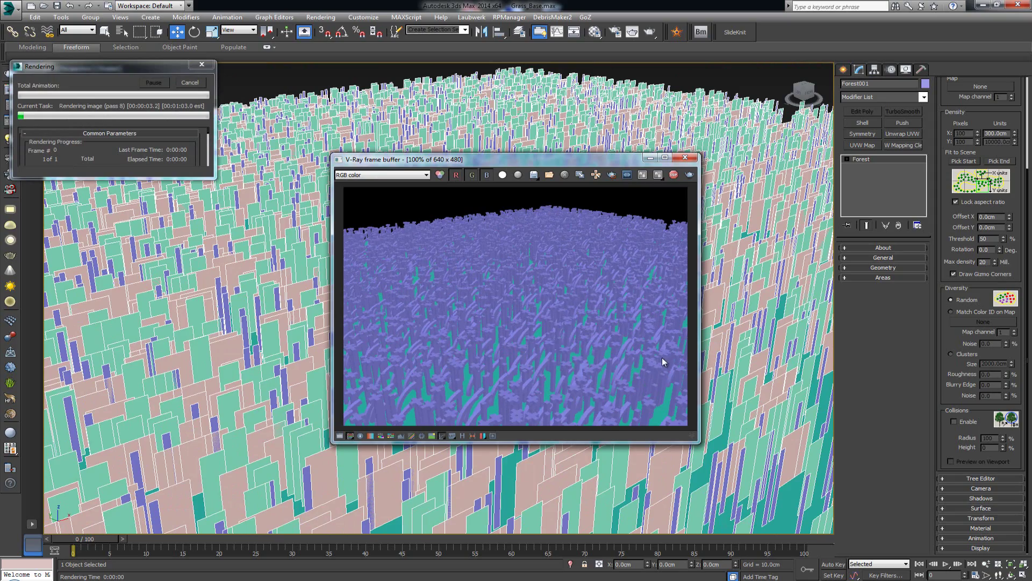
left_click(685, 158)
scroll(366, 163, "down", 5)
mouse_move(466, 167)
middle_mouse_down("alt")
mouse_move(454, 180)
mouse_move(468, 175)
middle_mouse_up("alt")
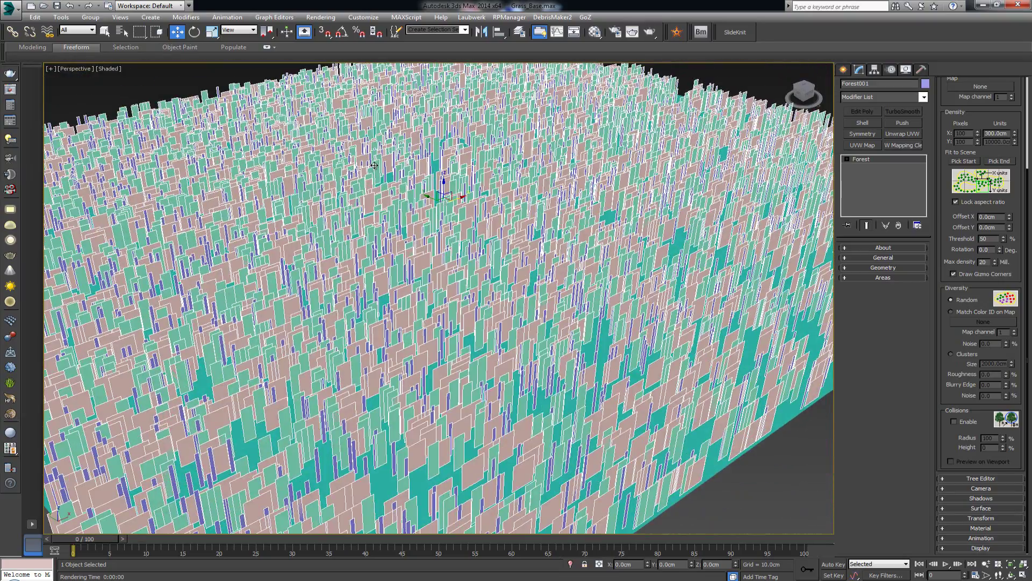
middle_click_drag(425, 135, 452, 161)
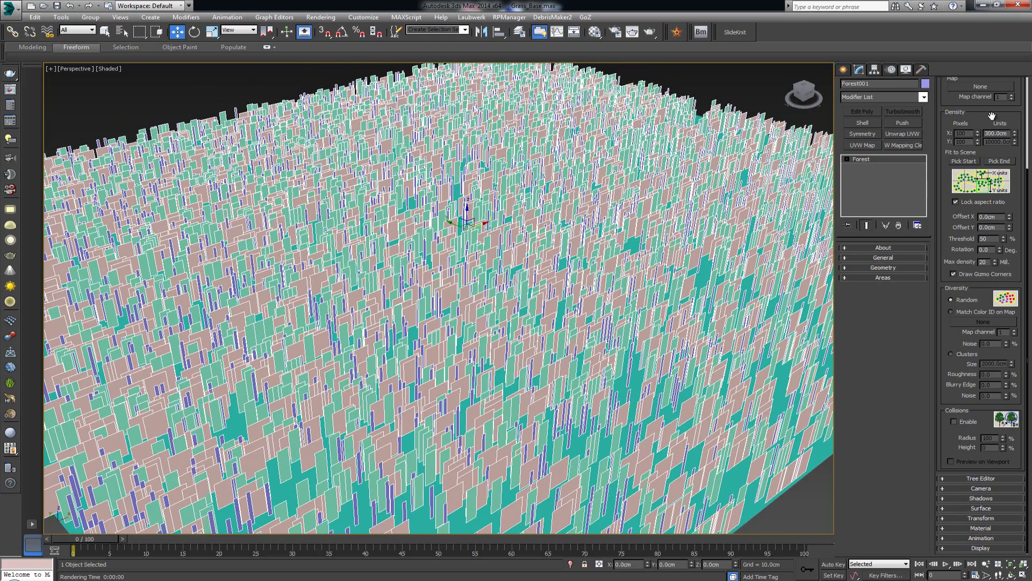
- Set the Forest object's viewport display to Mesh and deselect it to show the real grass geometry
left_click_drag(1016, 141, 985, 50)
left_click(986, 547)
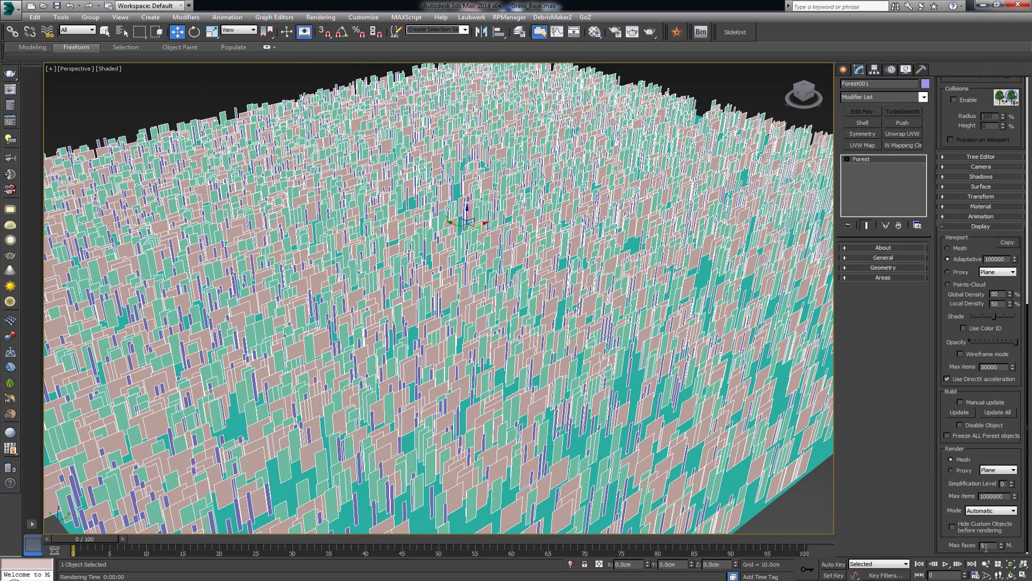
left_click(960, 252)
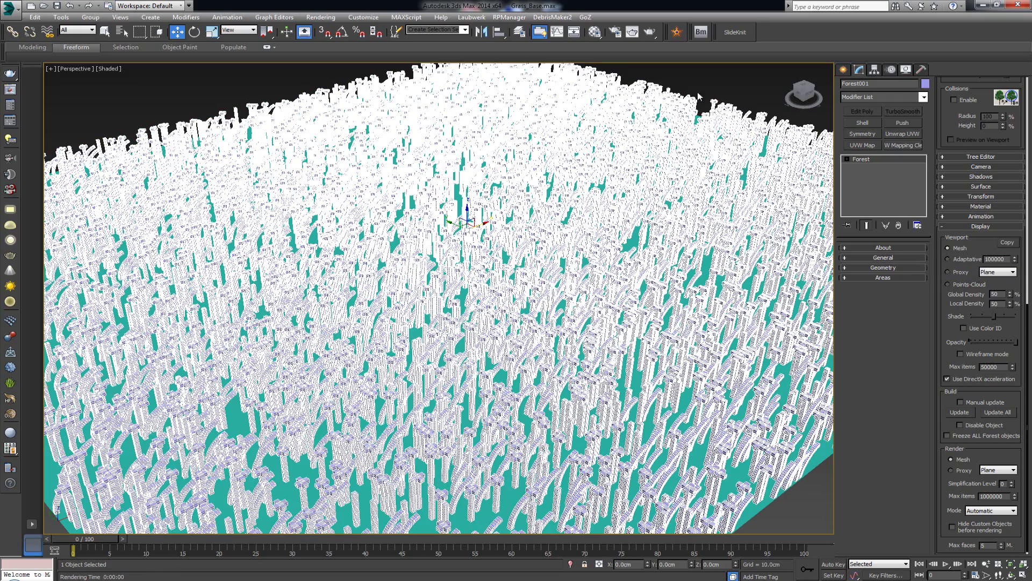
left_click(714, 83)
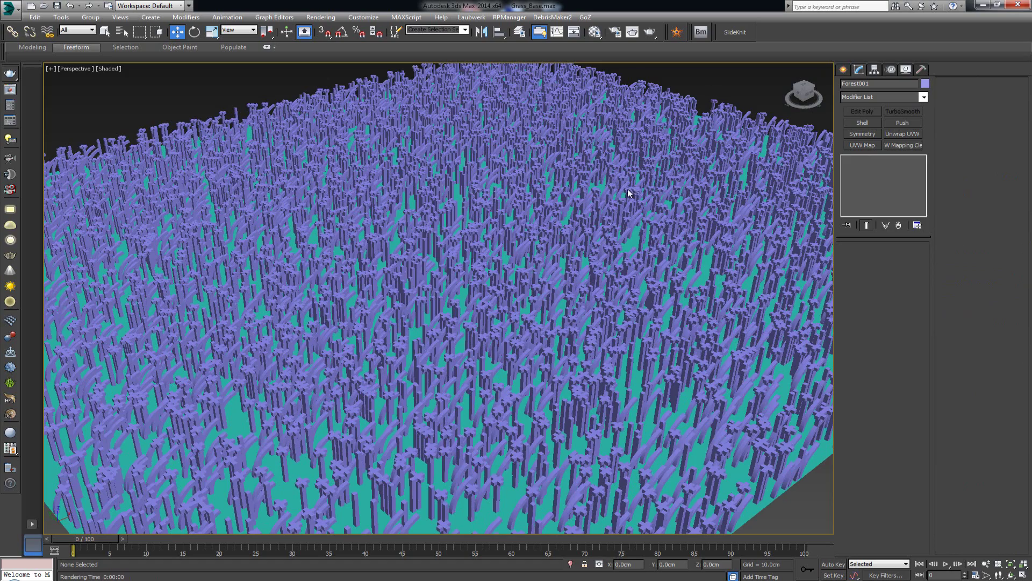
- Examine the mesh-displayed scatter from elevated and ground-level angles for coverage and uniformity of the models
middle_click_drag(536, 255, 491, 286, "alt")
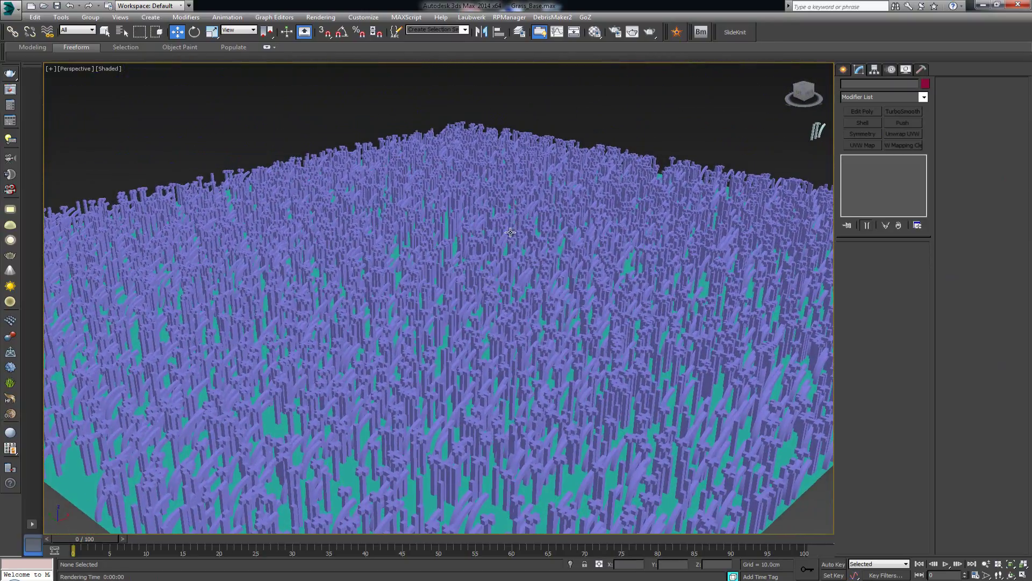
middle_click_drag(512, 228, 491, 243, "alt")
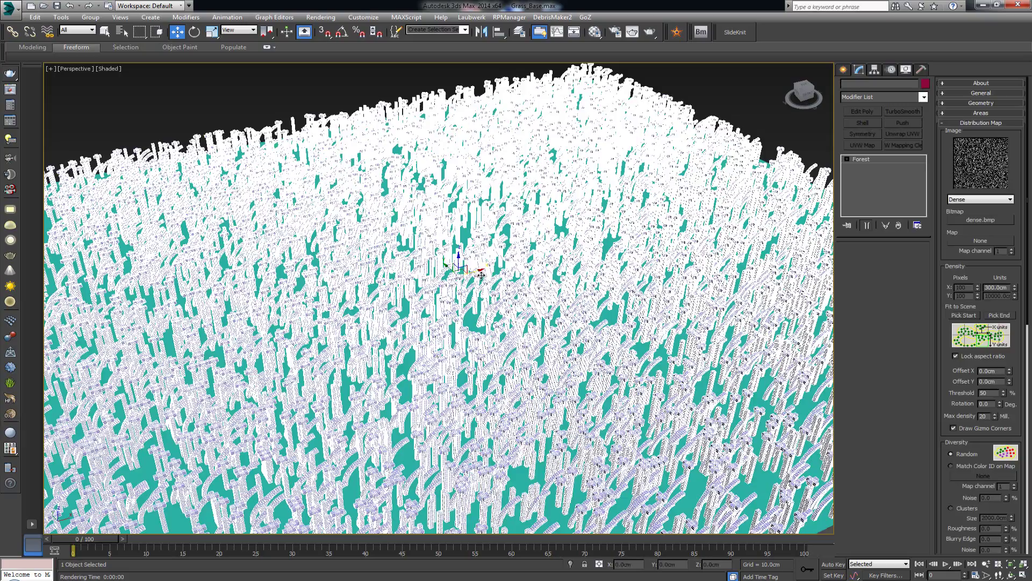
middle_click_drag(473, 260, 492, 251, "alt")
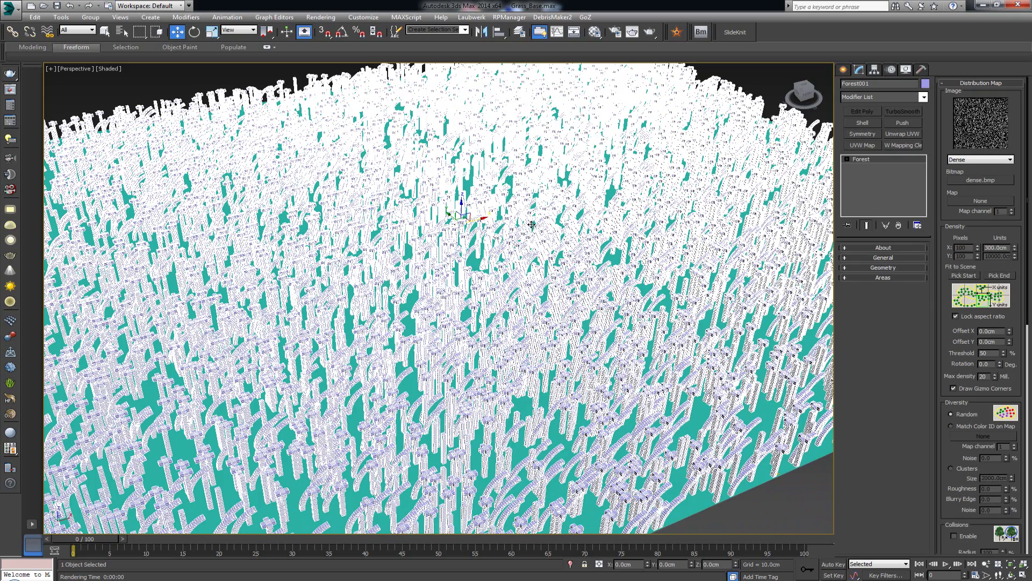
middle_click_drag(530, 217, 500, 268, "alt")
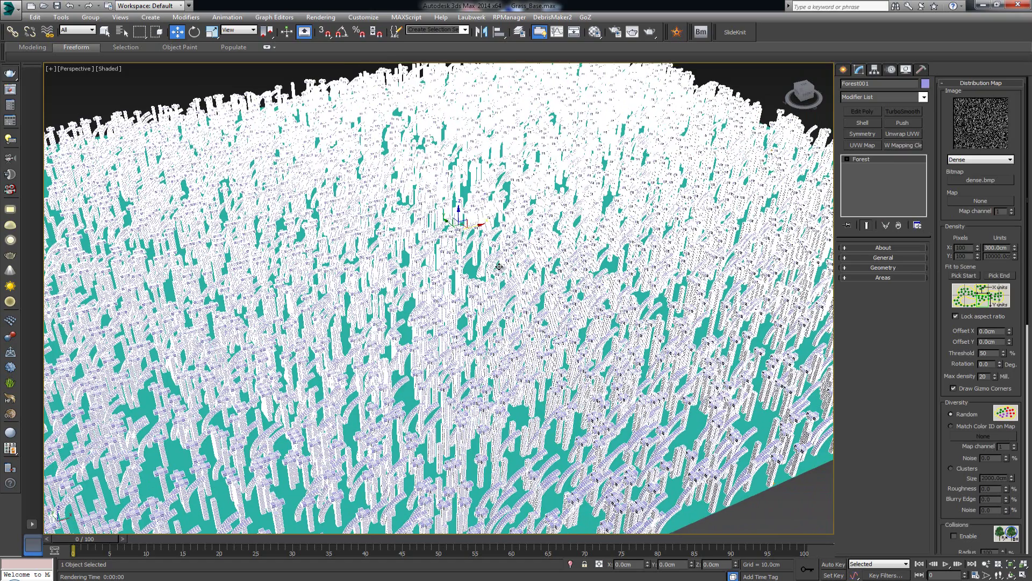
left_click(759, 83)
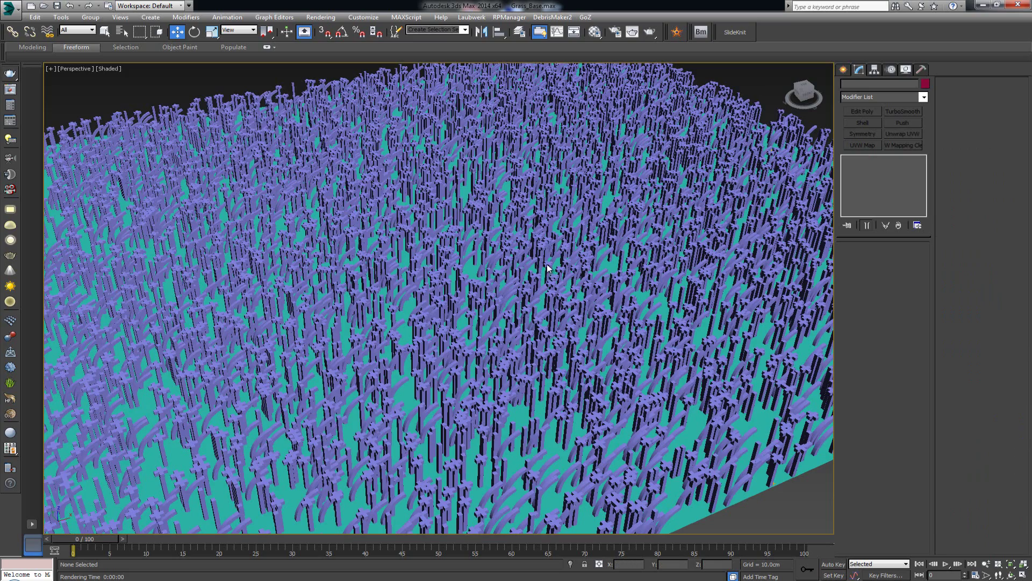
middle_click_drag(548, 263, 524, 233, "alt")
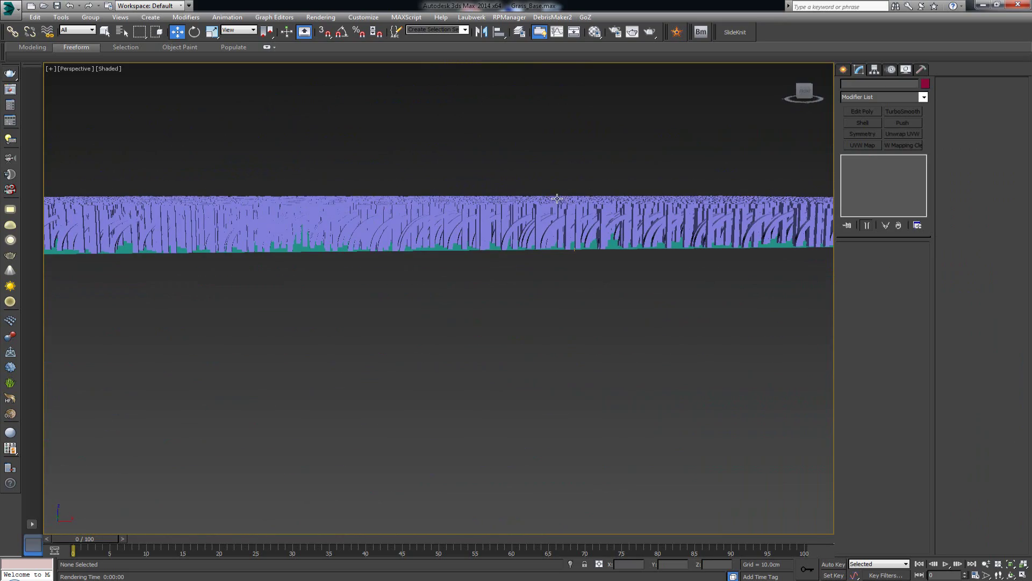
scroll(495, 197, "up", 2)
scroll(495, 197, "up", 3)
scroll(495, 197, "down", 5)
middle_click_drag(495, 197, 500, 233, "alt")
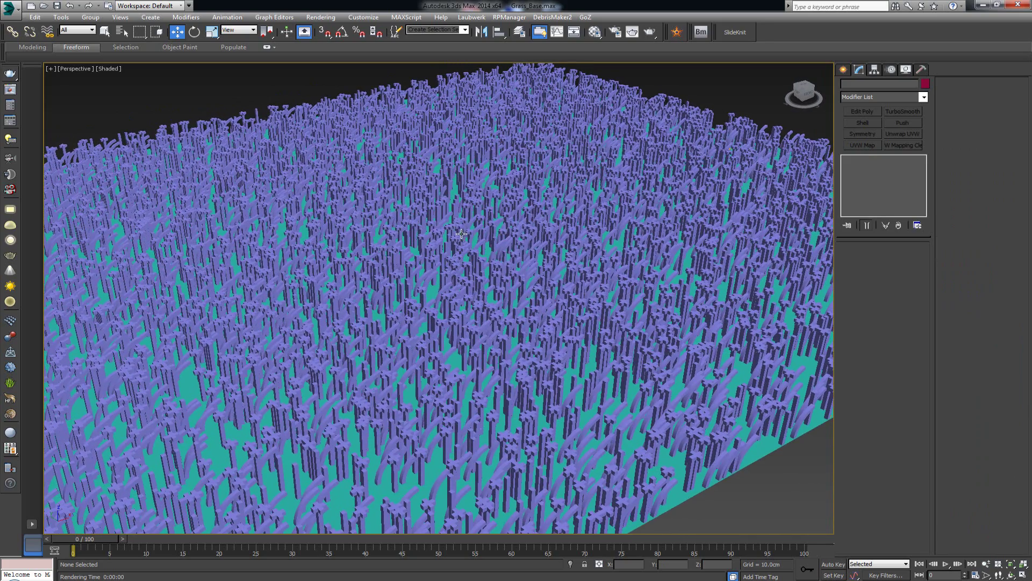
- Enable random Translation in the Forest object's Transform settings, then deselect the scatter to check the offset
left_click(431, 233)
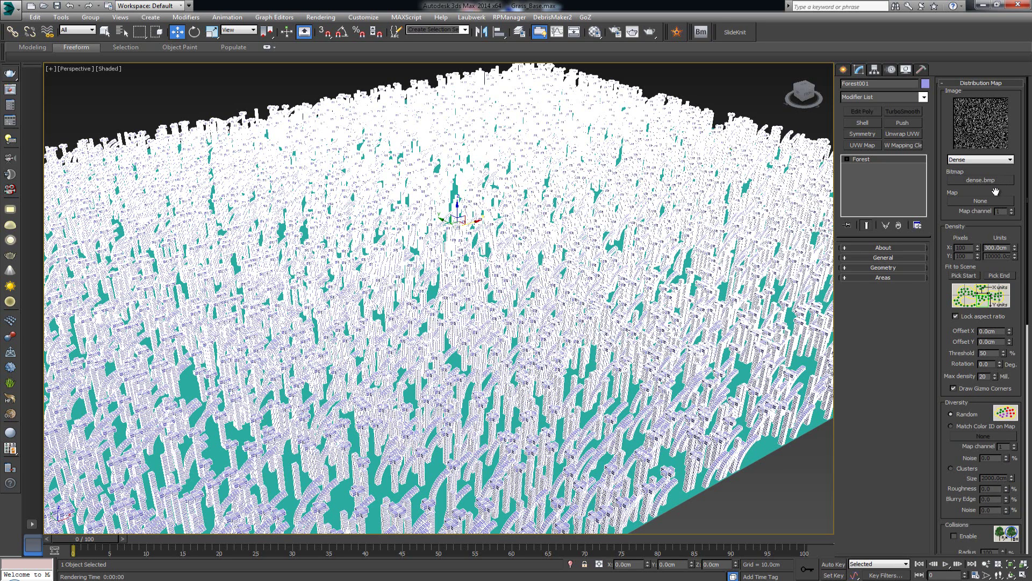
left_click(994, 82)
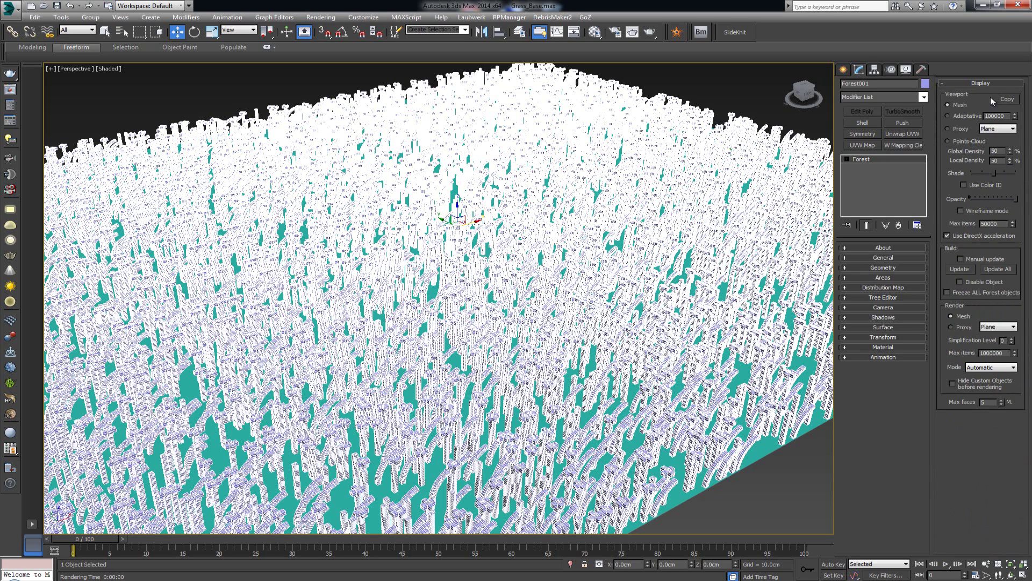
left_click(993, 82)
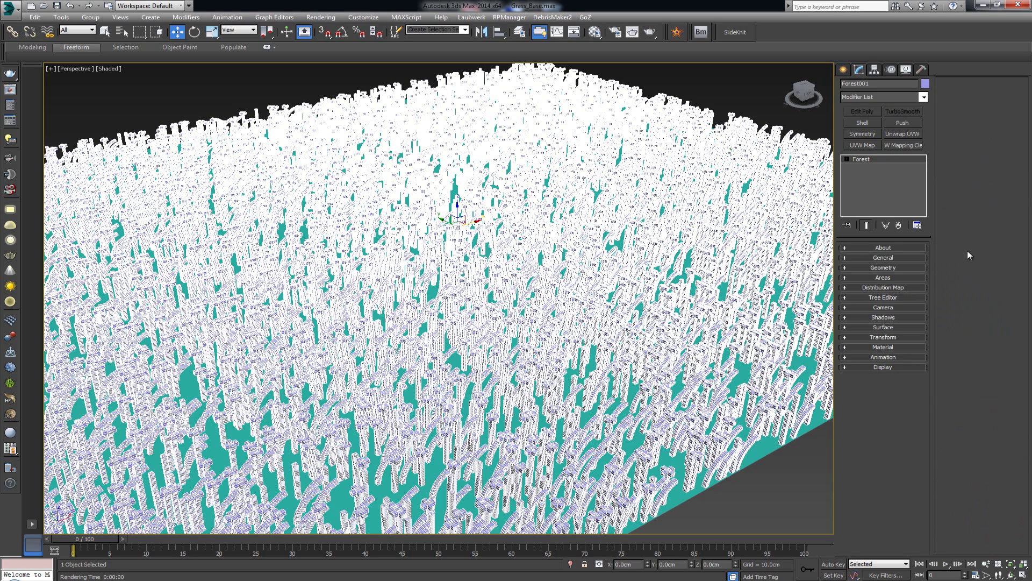
left_click(890, 337)
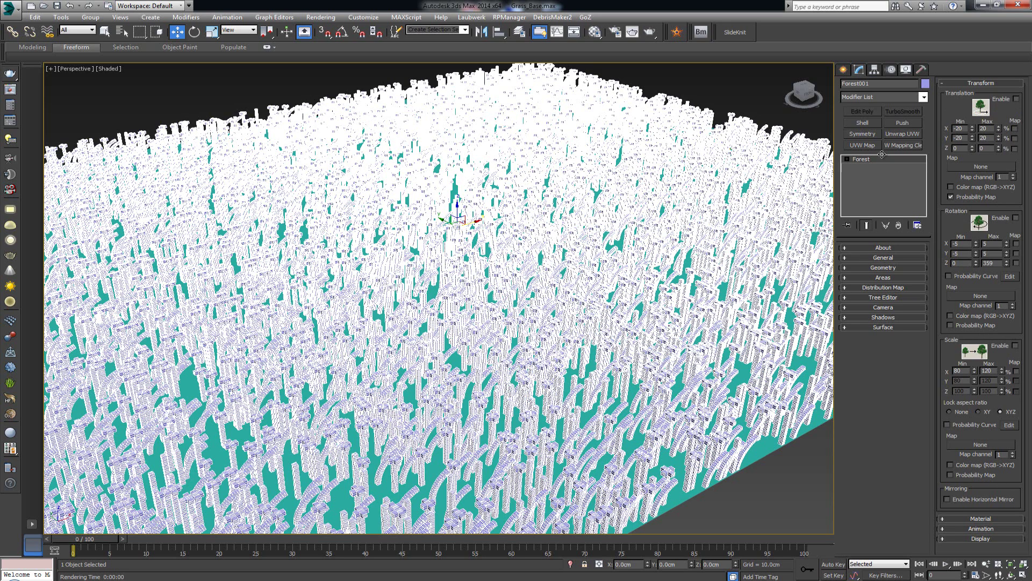
left_click(1016, 99)
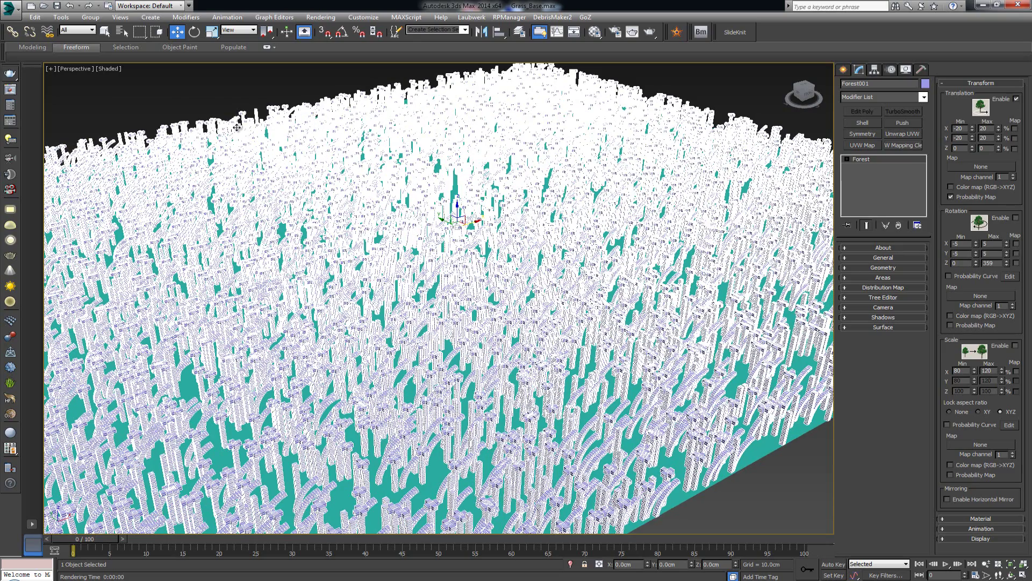
left_click(242, 101)
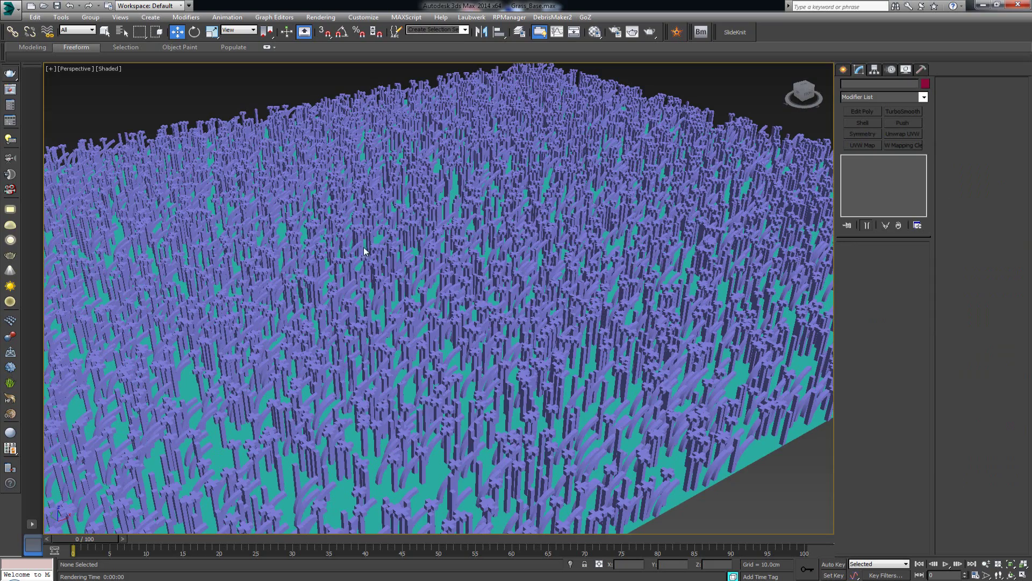
- Enable random Rotation on the Forest object with an X range of -25 to 25 and inspect the tilted models
left_click(316, 247)
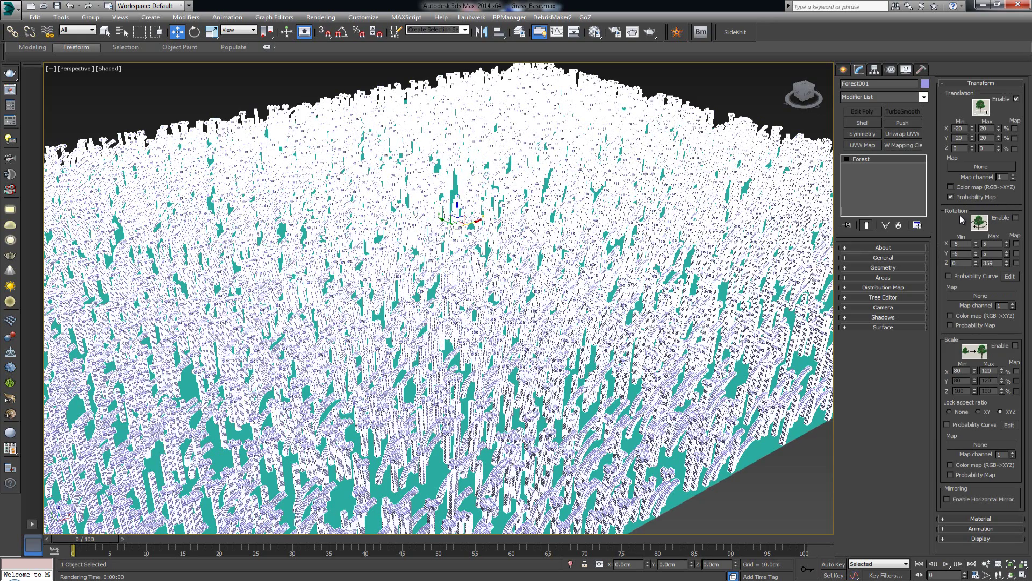
left_click(1016, 218)
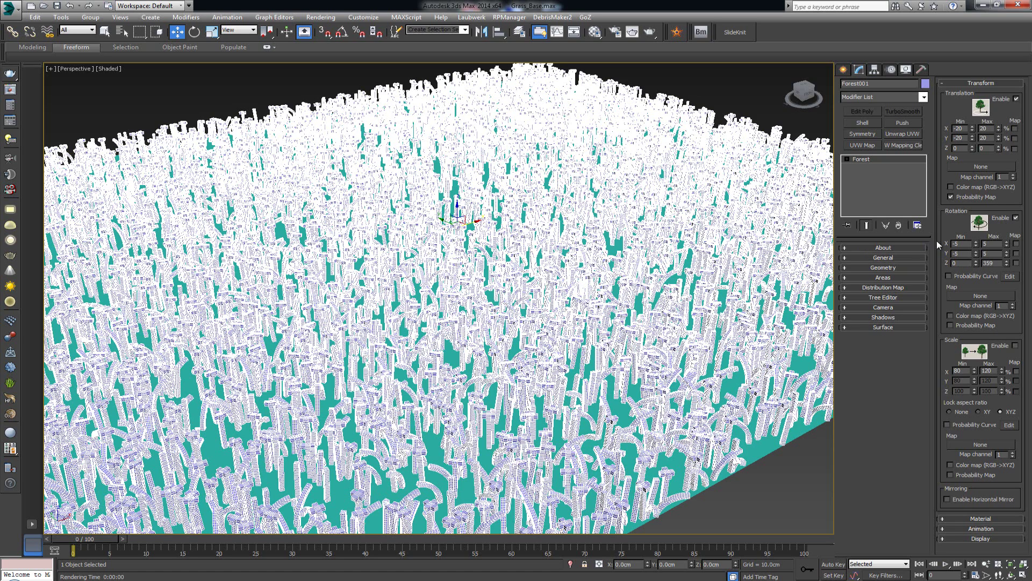
left_click(963, 243)
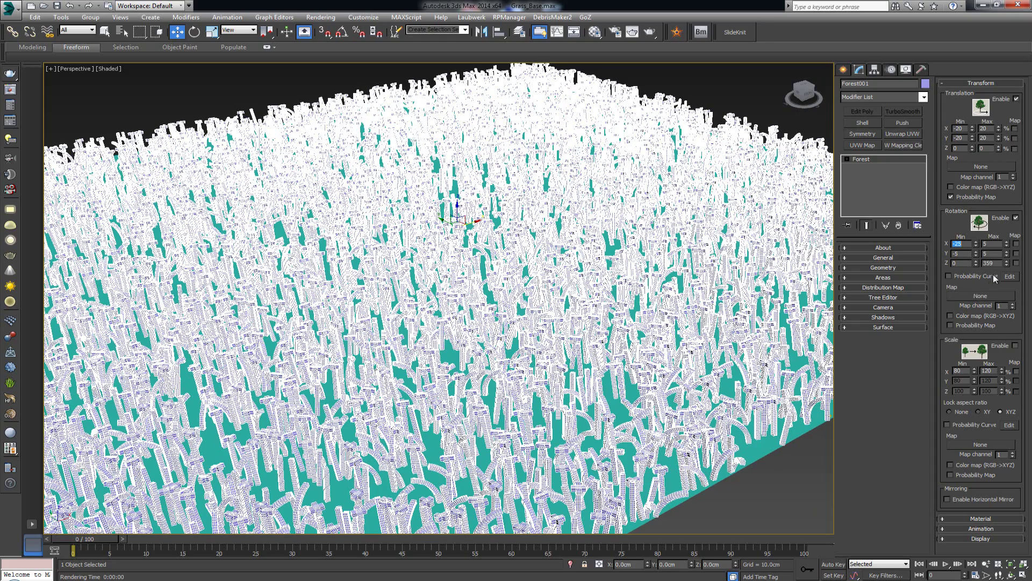
key("Tab")
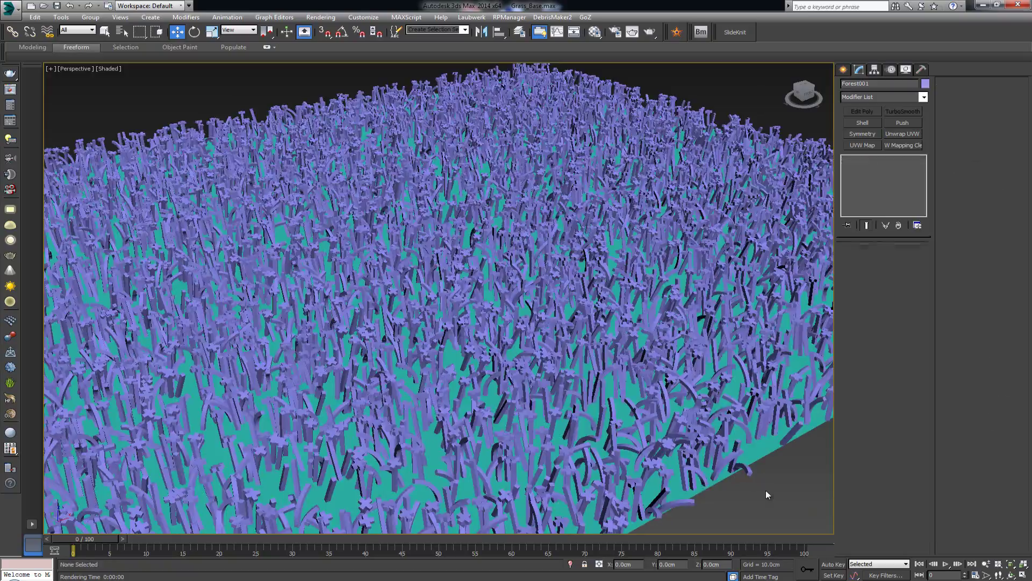
left_click(766, 489)
mouse_move(607, 411)
middle_mouse_down("alt")
mouse_move(624, 392)
mouse_move(617, 380)
mouse_move(601, 383)
mouse_move(580, 420)
mouse_move(611, 405)
middle_mouse_up("alt")
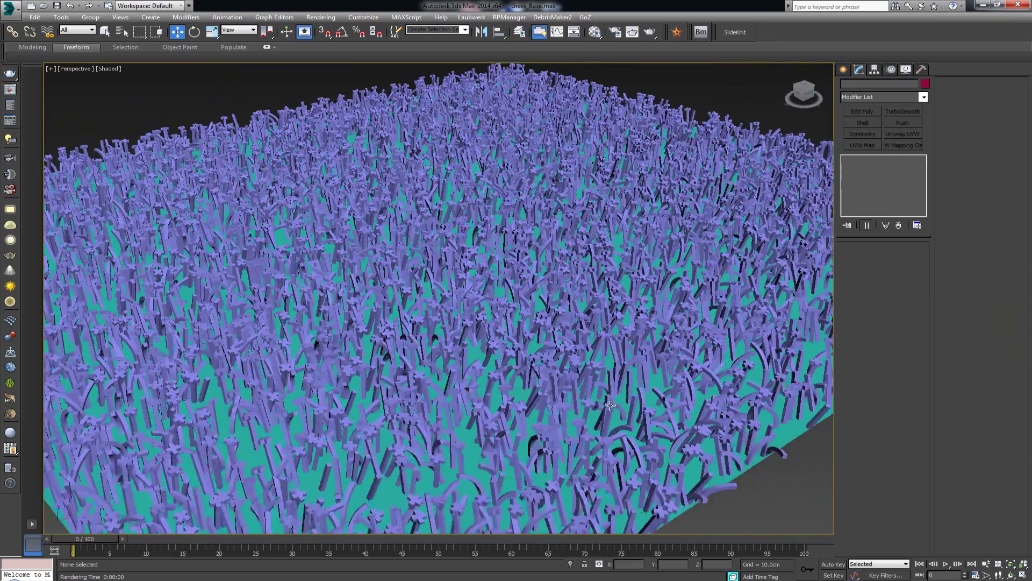
- Enable random Scale on the Forest object and inspect the height variation from a low angle
left_click(494, 285)
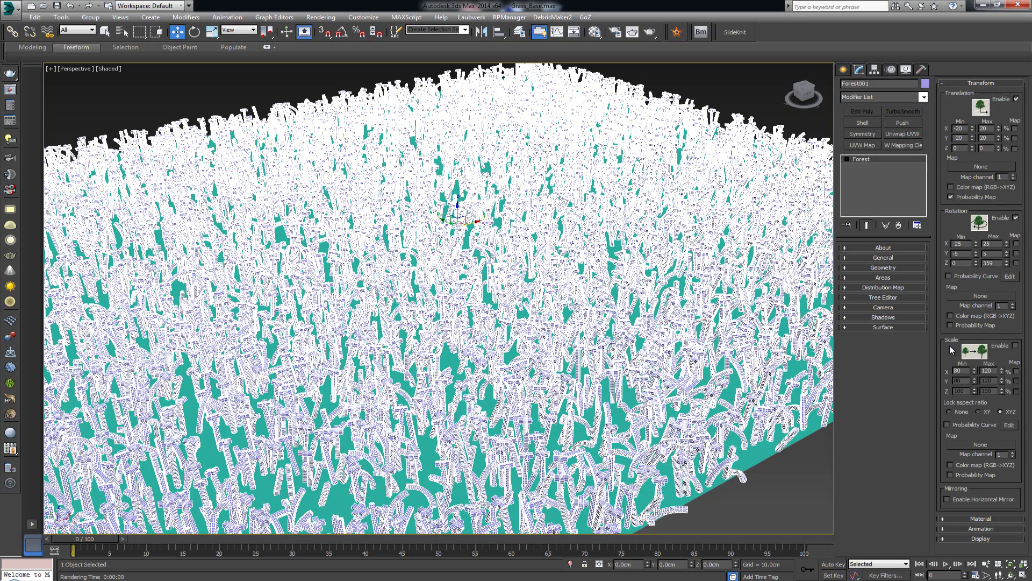
left_click(1015, 347)
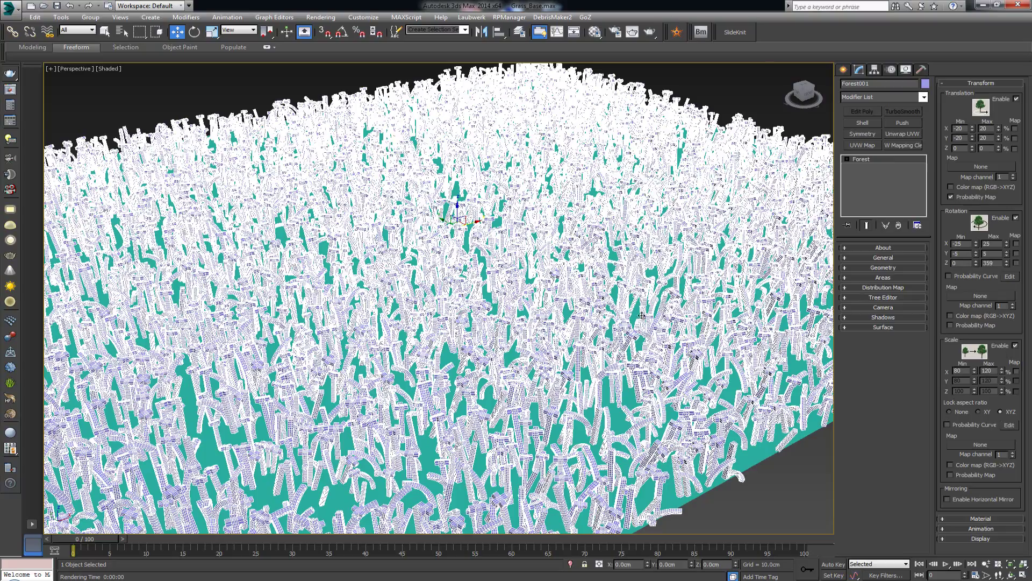
middle_click_drag(640, 302, 639, 293, "alt")
middle_click_drag(461, 298, 469, 301, "alt")
scroll(470, 301, "up", 3)
scroll(470, 301, "down", 3)
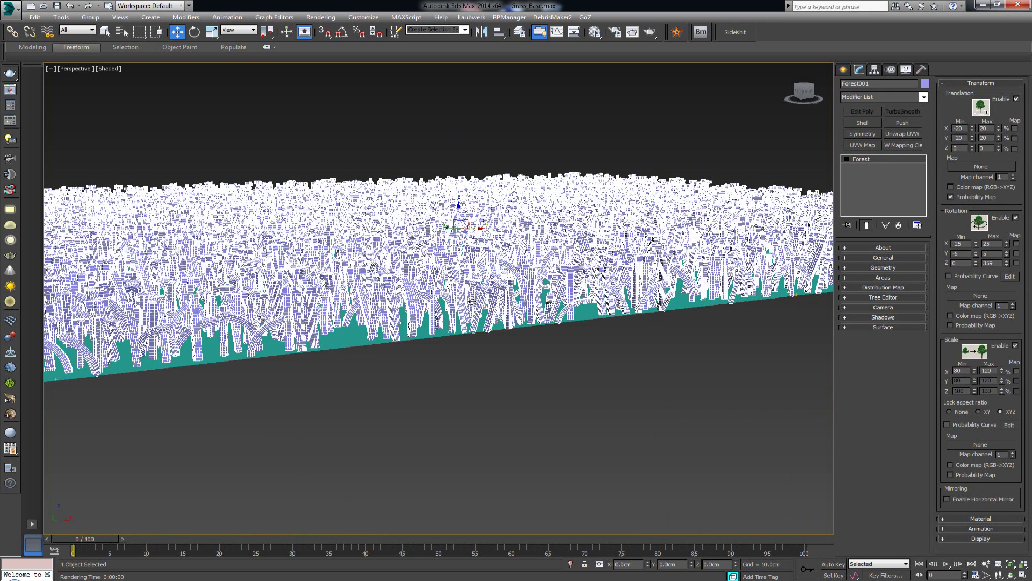
- Set the random Scale range to 20 minimum and 150 maximum, and inspect the size variation from low and high angles
double_click(957, 370)
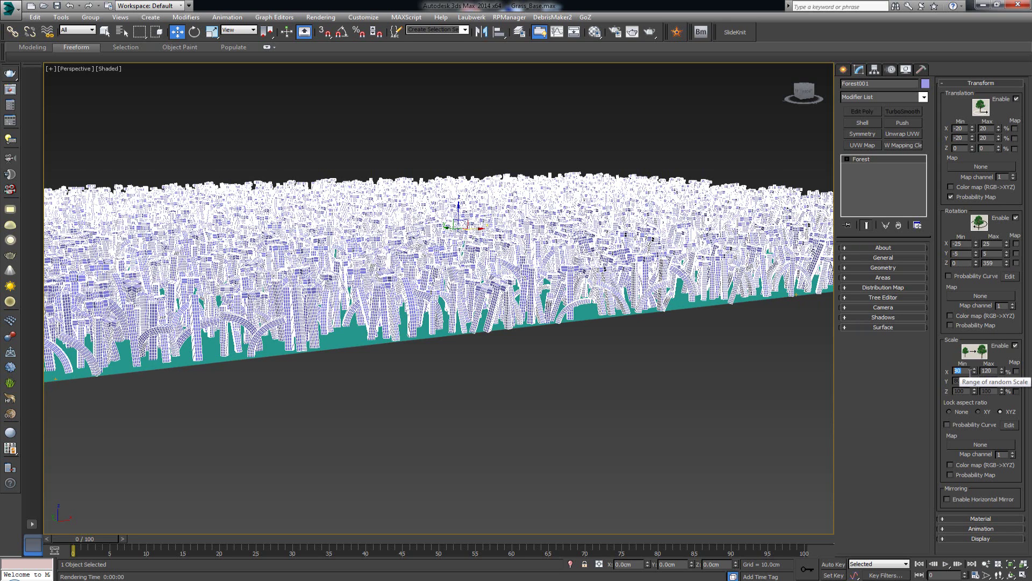
type("20")
key("Tab")
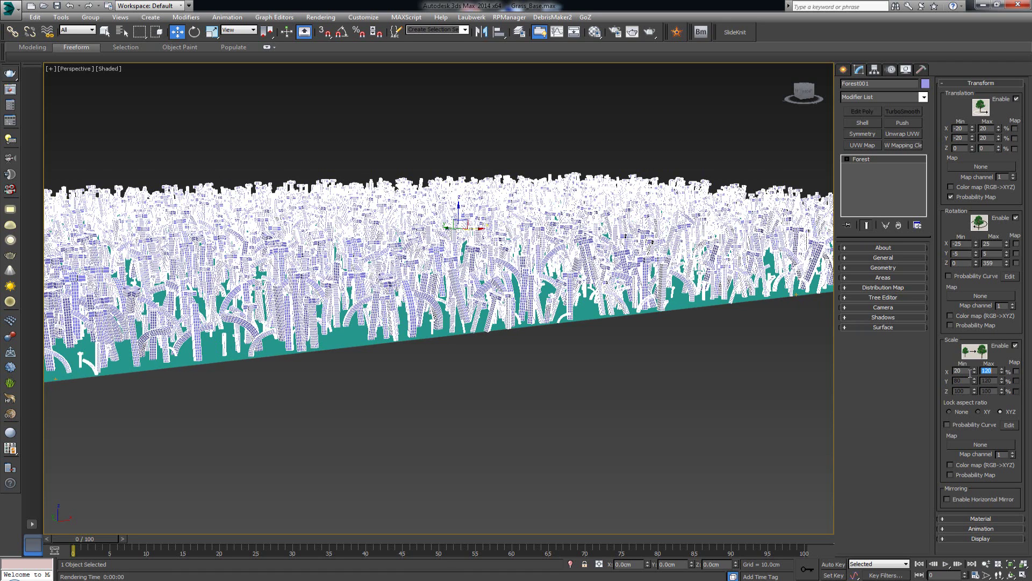
type("150")
key("Return")
left_click(443, 124)
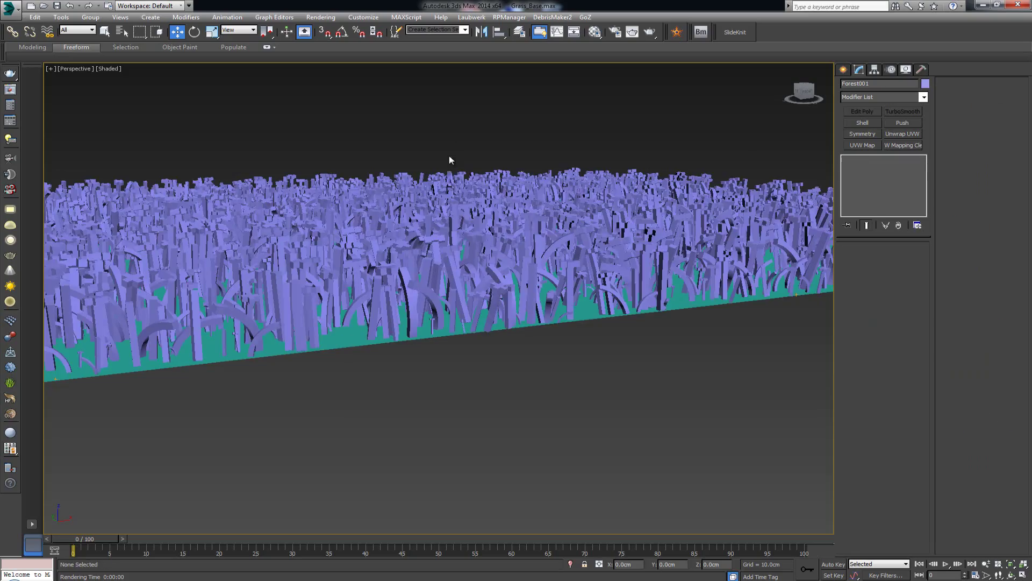
middle_click_drag(463, 199, 519, 252, "alt")
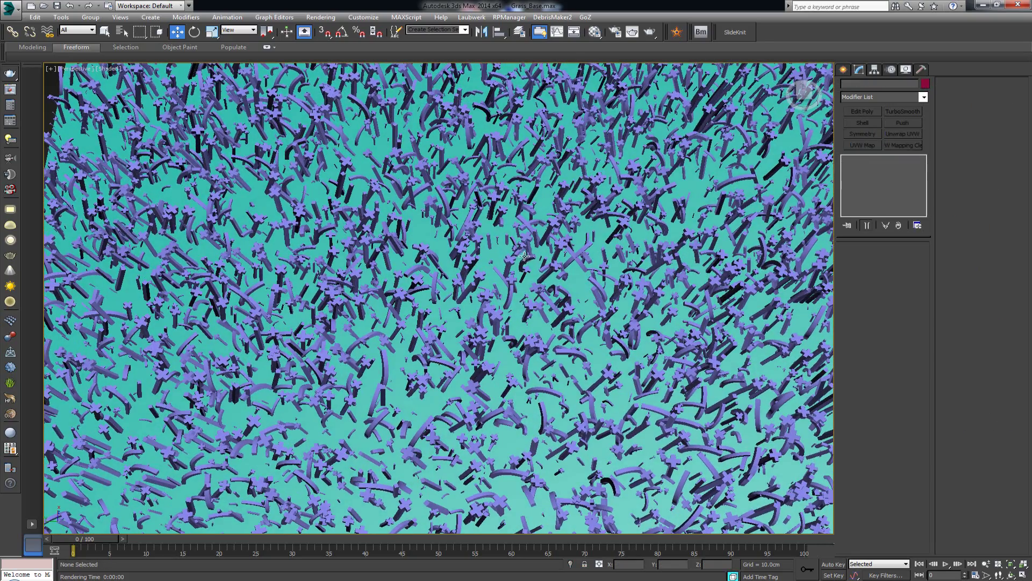
left_click(490, 243)
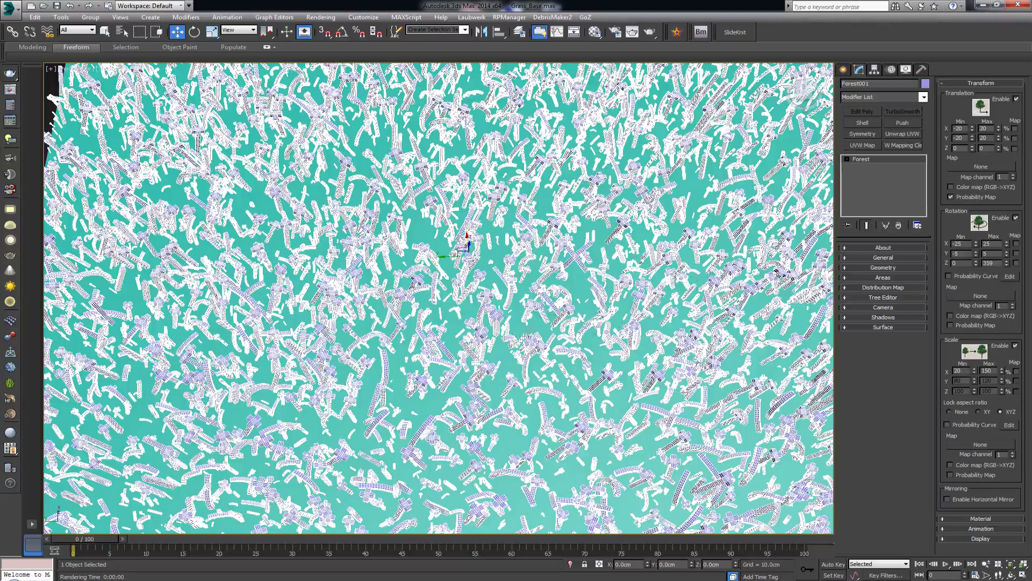
middle_click_drag(465, 301, 465, 251, "alt")
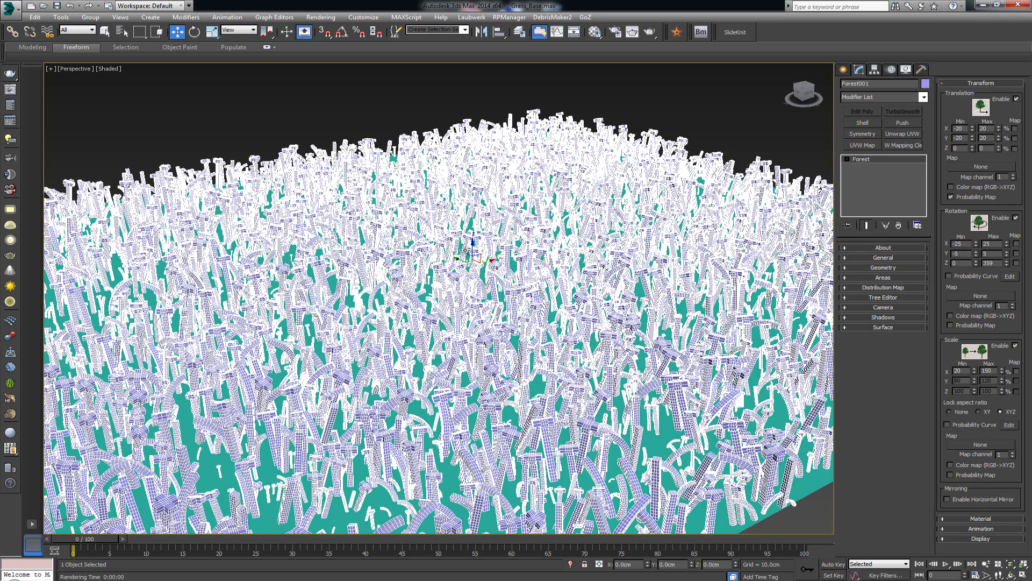
- Test-render a closer perspective view of the deselected, randomized scatter, then cancel the render and close the frame buffer
right_click(706, 137)
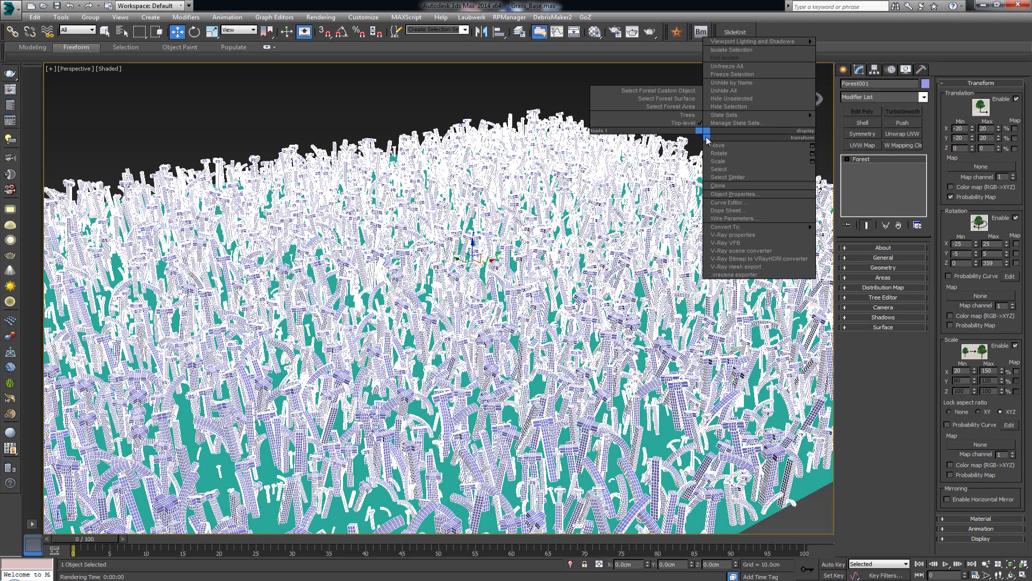
key("Escape")
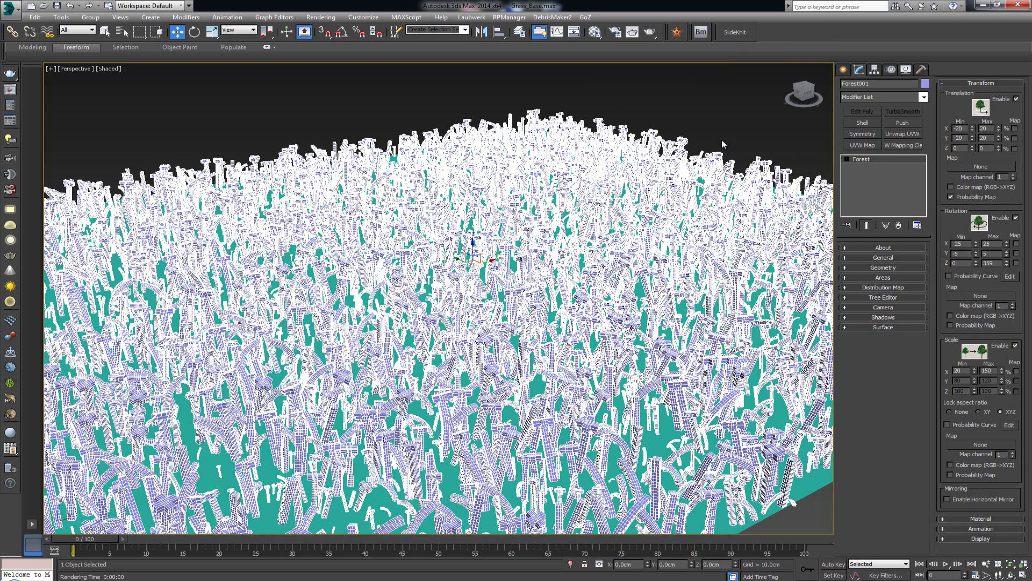
left_click(722, 140)
middle_click_drag(510, 248, 544, 268)
key("z")
scroll(529, 272, "up", 5)
scroll(543, 269, "up", 2)
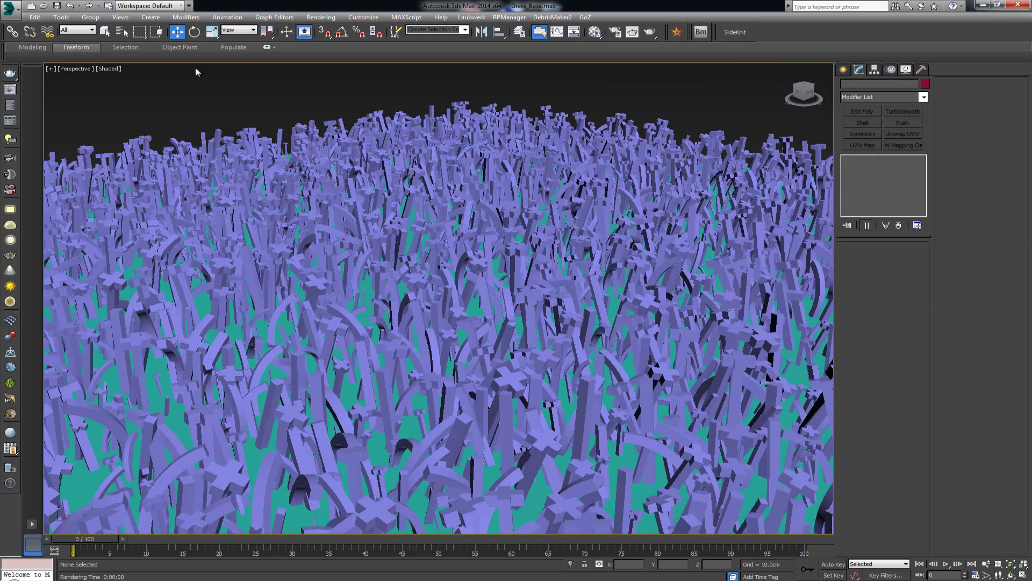
left_click(13, 76)
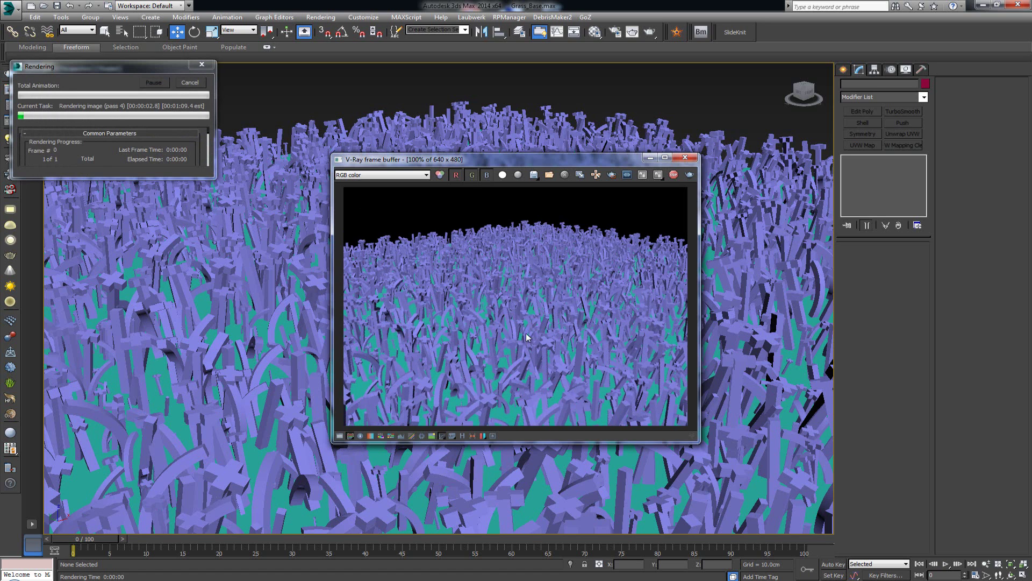
left_click(190, 82)
left_click(685, 157)
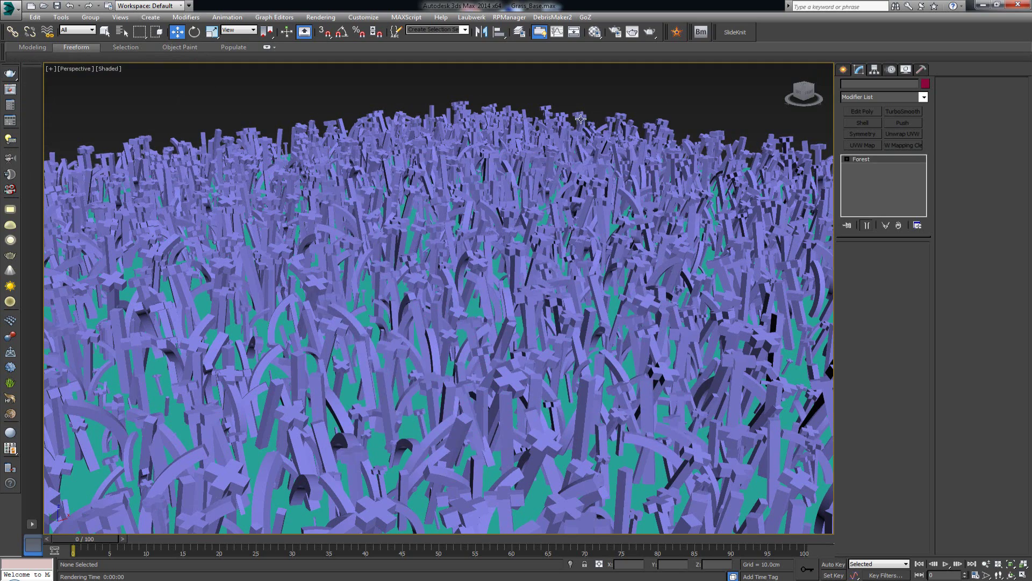
- Close the Forest object's Transform settings and inspect the whole scatter over the ground plane with the object deselected
left_click(551, 127)
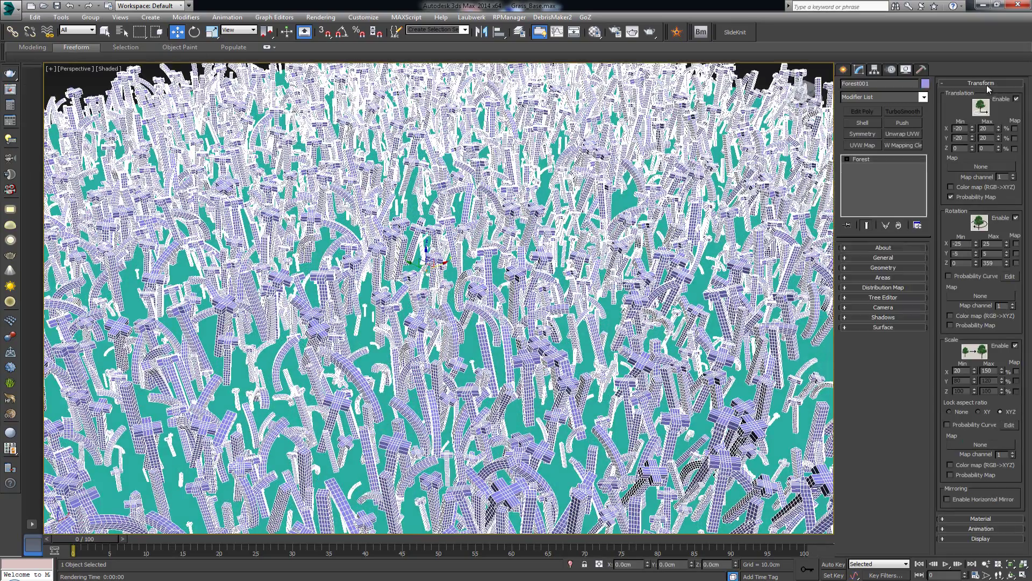
left_click(987, 86)
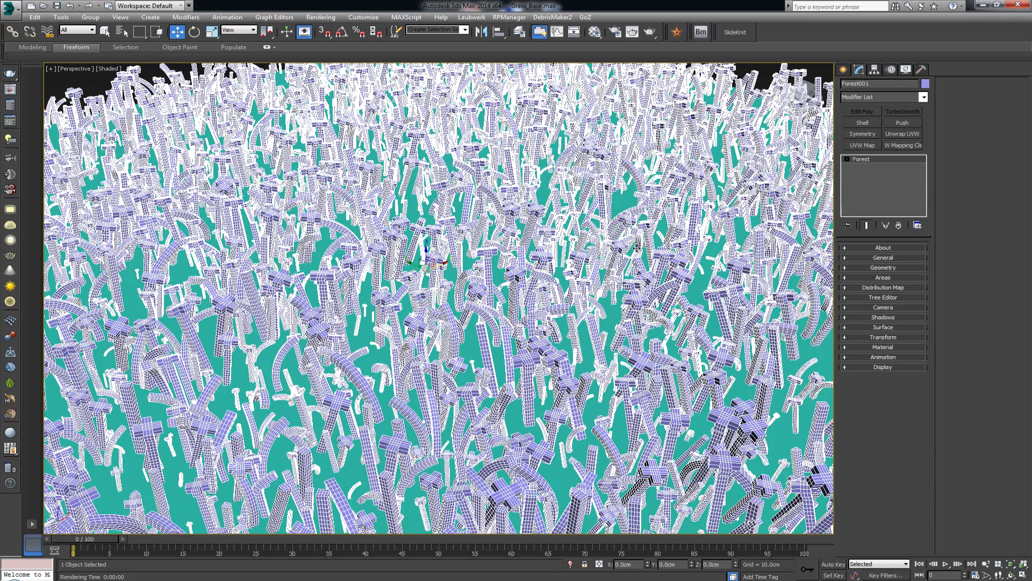
scroll(636, 257, "down", 10)
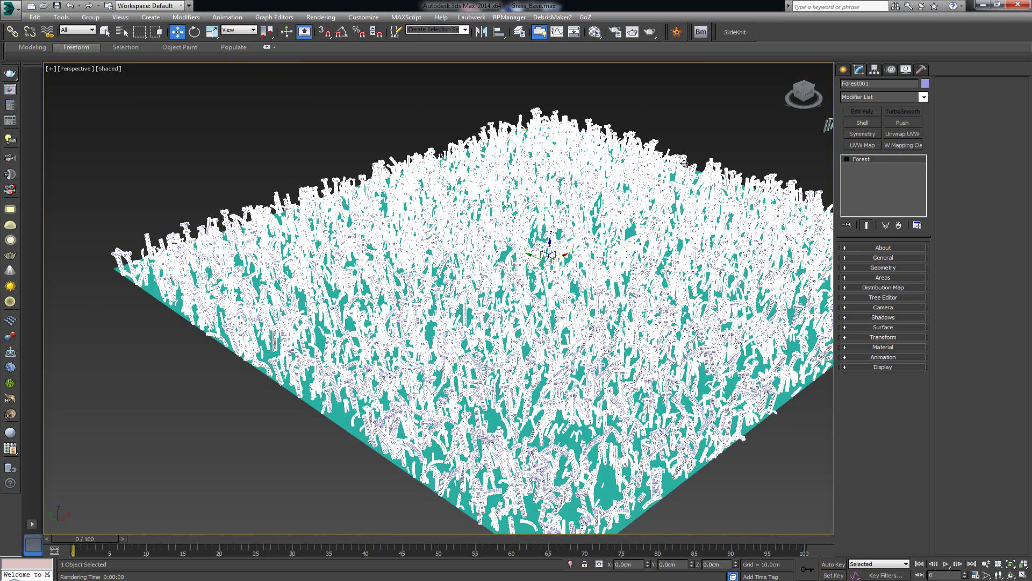
middle_click_drag(638, 180, 628, 182)
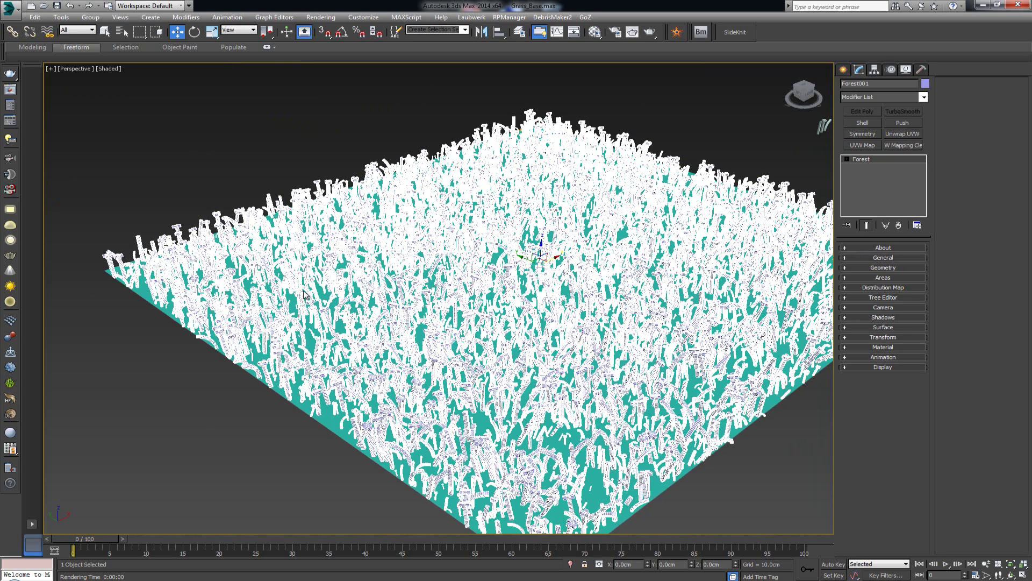
left_click(287, 400)
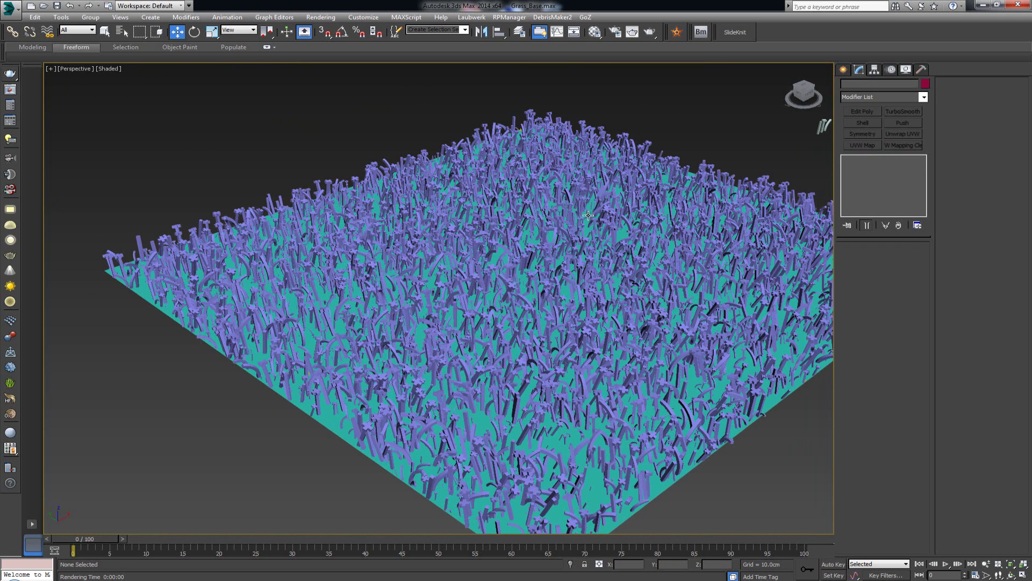
- Reselect the Forest object and review its Geometry, Distribution Map and Transform settings one after another
left_click(649, 143)
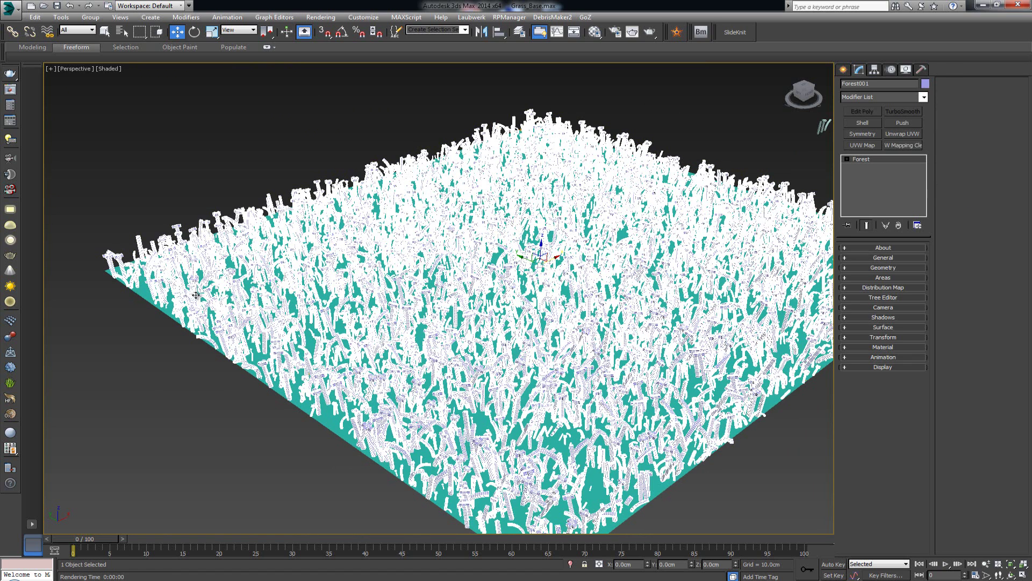
left_click(887, 269)
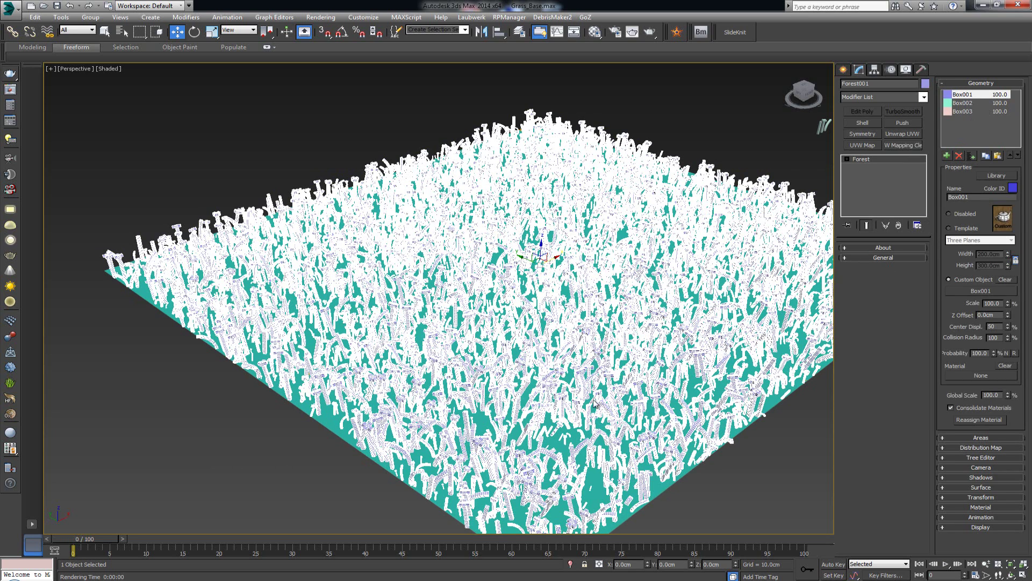
left_click(993, 84)
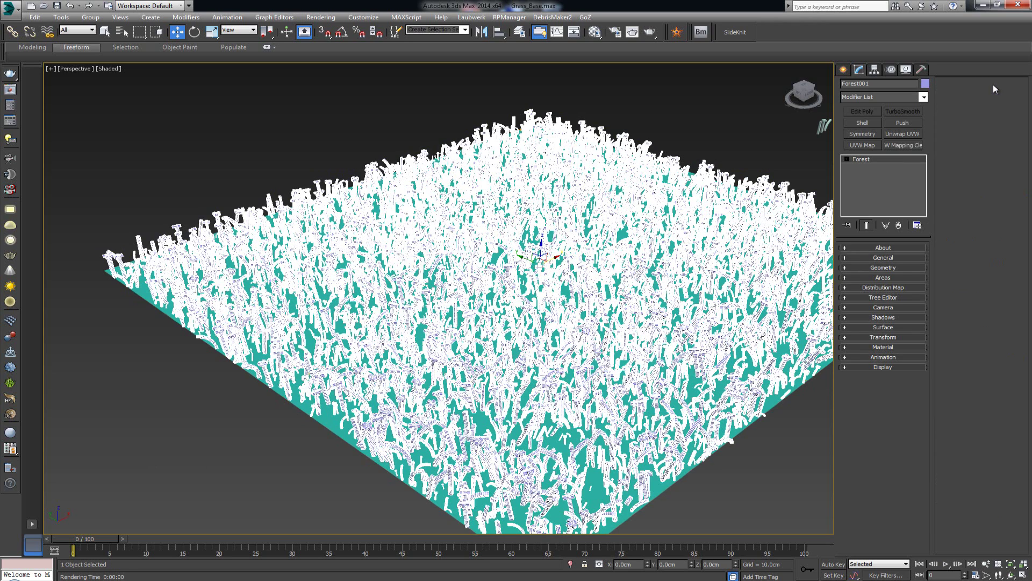
left_click(894, 288)
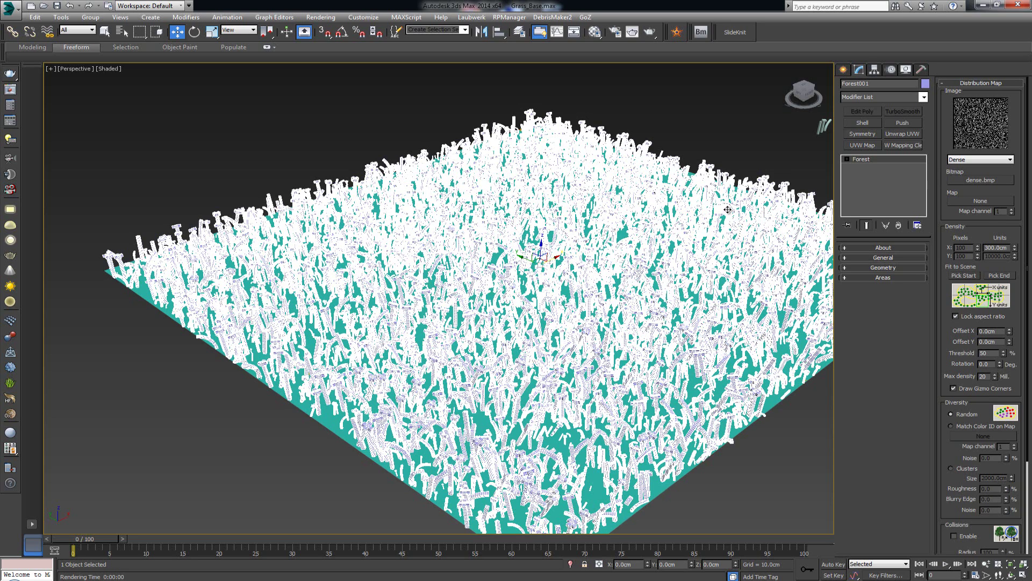
left_click(987, 83)
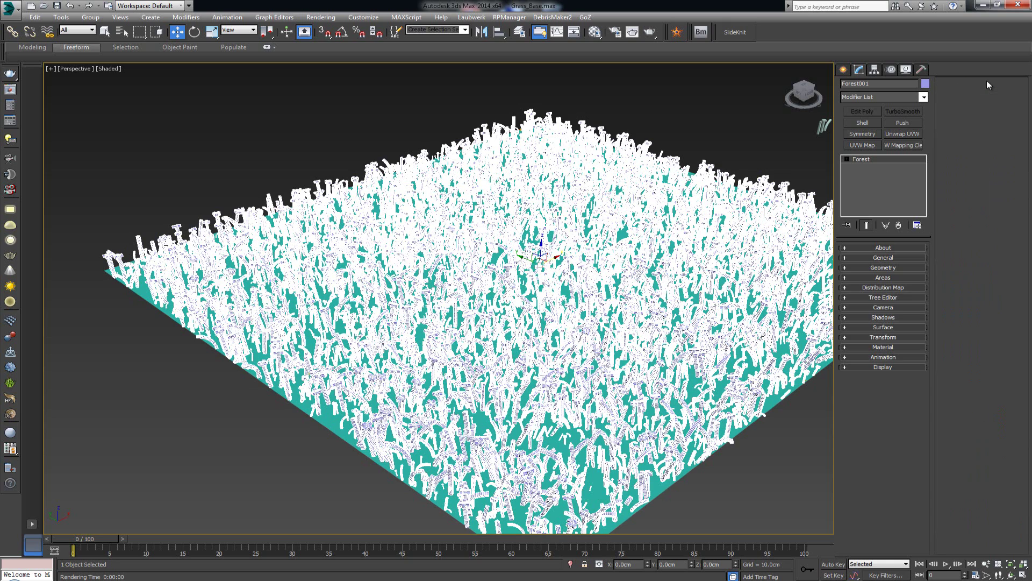
left_click(884, 337)
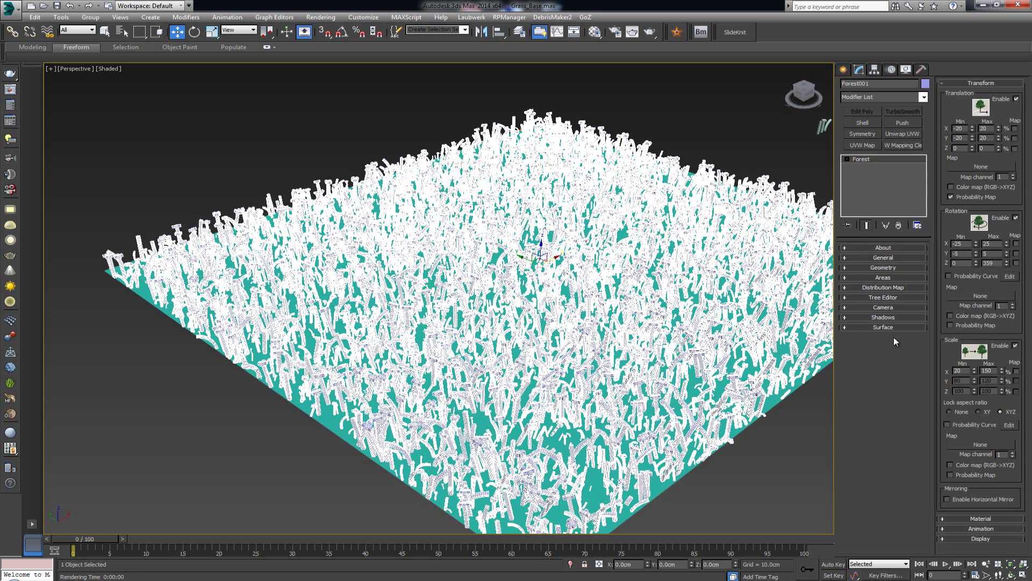